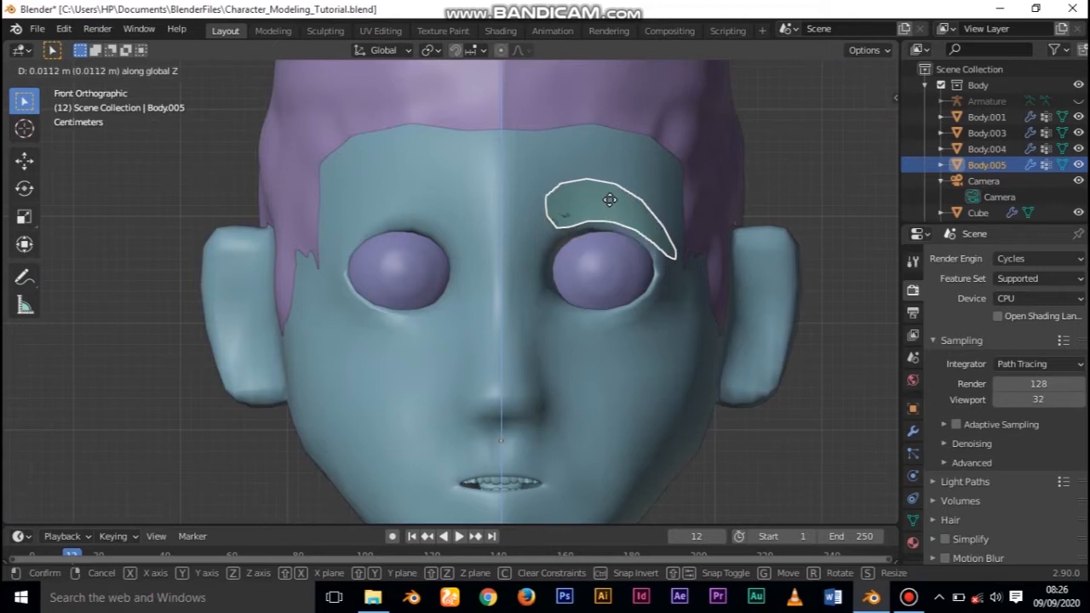
# - Place the eyebrow vertically above the eye and slim it by lowering its upper vertices and raising its lower inner vertex
pyautogui.click(607, 187)
pyautogui.press('Tab')
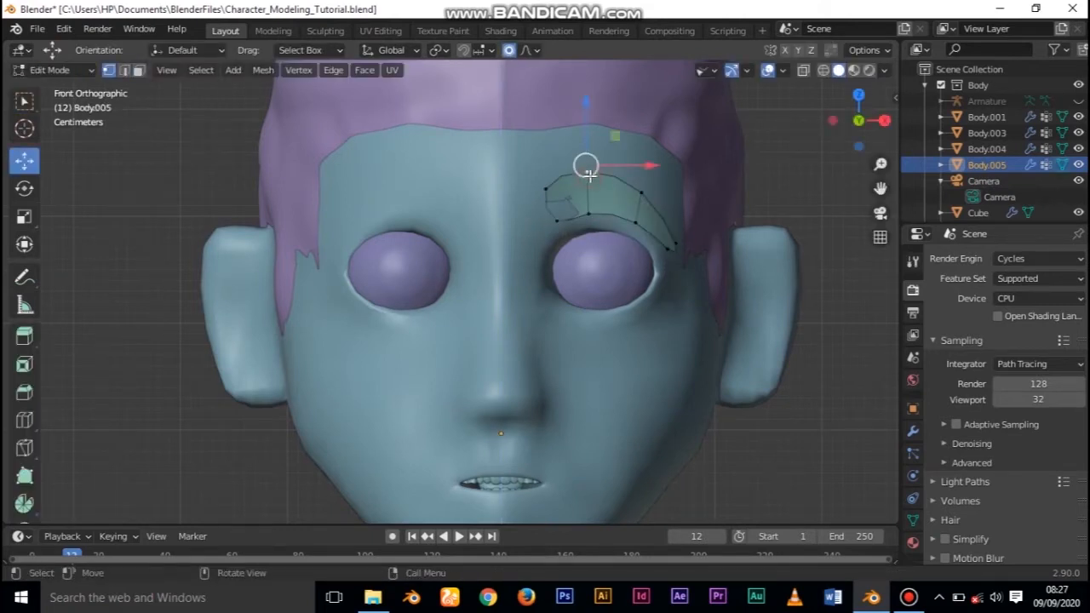
pyautogui.moveTo(587, 100); pyautogui.dragTo(587, 106)
pyautogui.hotkey('ctrl', 'z')
pyautogui.moveTo(583, 121); pyautogui.dragTo(647, 141)
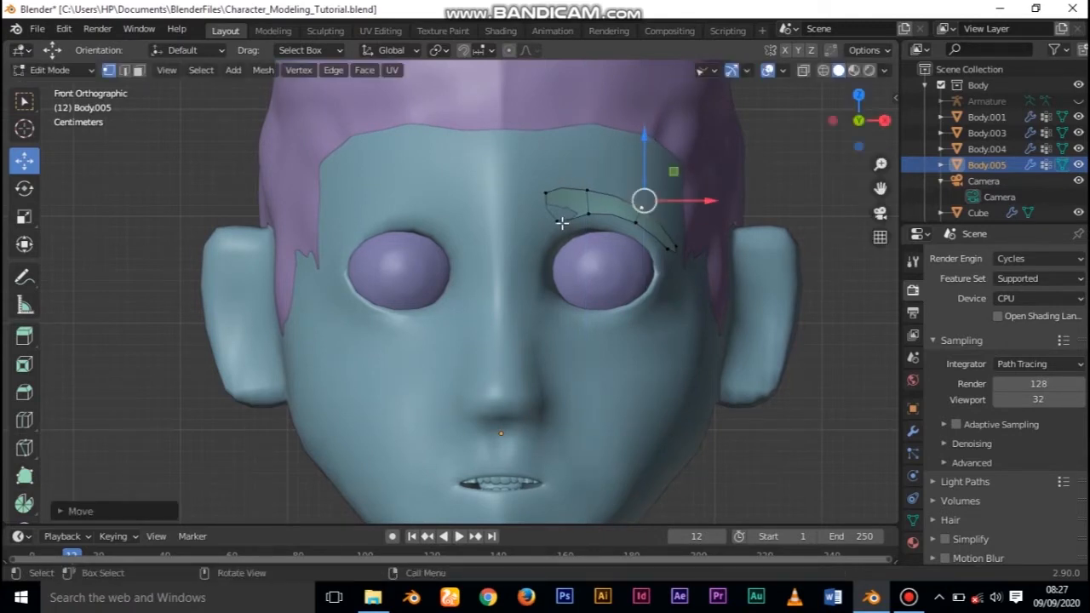
pyautogui.click(561, 223)
pyautogui.moveTo(558, 163); pyautogui.dragTo(558, 153)
# - Move the eyebrow's outer tip slightly inward along X and forward along Y so it follows the temple
pyautogui.click(672, 247)
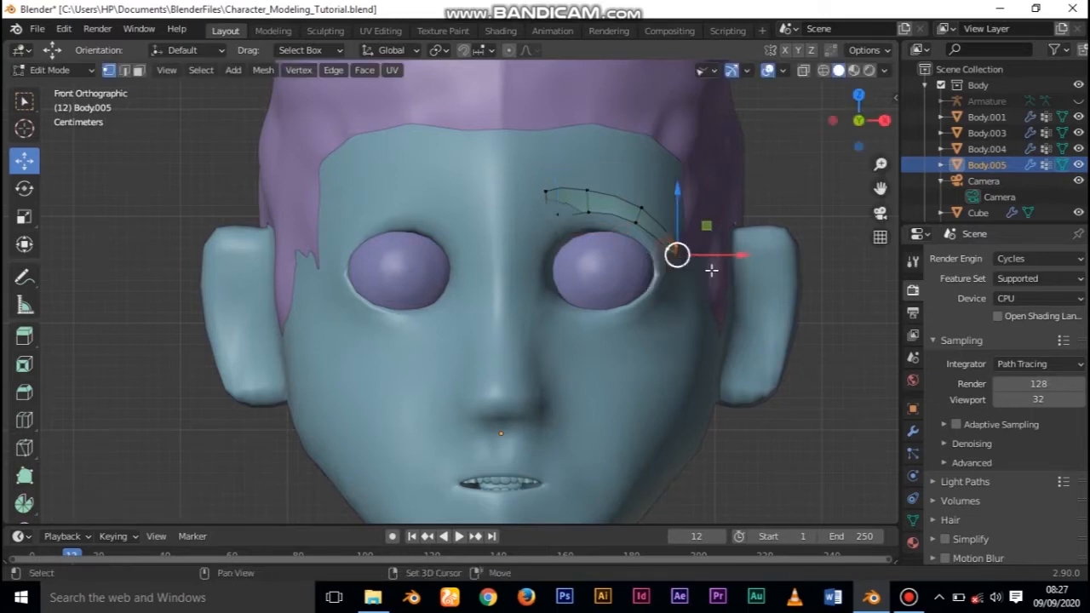
pyautogui.moveTo(736, 253); pyautogui.dragTo(730, 253)
pyautogui.press('KP_3')
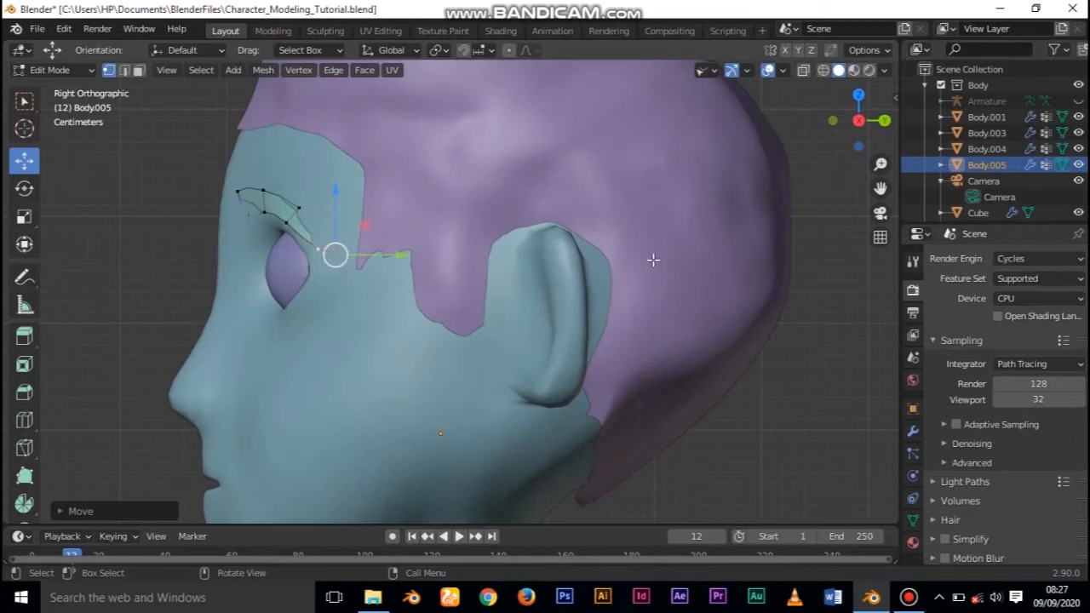
pyautogui.moveTo(400, 253); pyautogui.dragTo(392, 253)
pyautogui.press('KP_1')
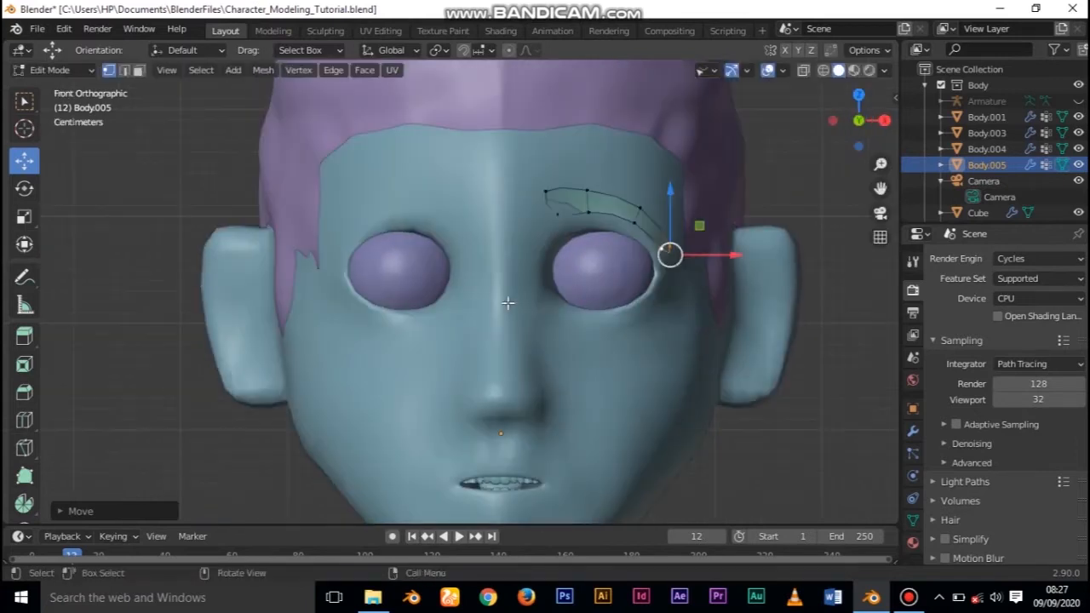
# - Pull the eyebrow's lower inner vertex slightly forward along Y in the side view, and return to Object Mode
pyautogui.press('KP_3')
pyautogui.moveTo(313, 225); pyautogui.dragTo(308, 225)
pyautogui.moveTo(307, 224); pyautogui.dragTo(479, 388, button='middle')
pyautogui.press('KP_1')
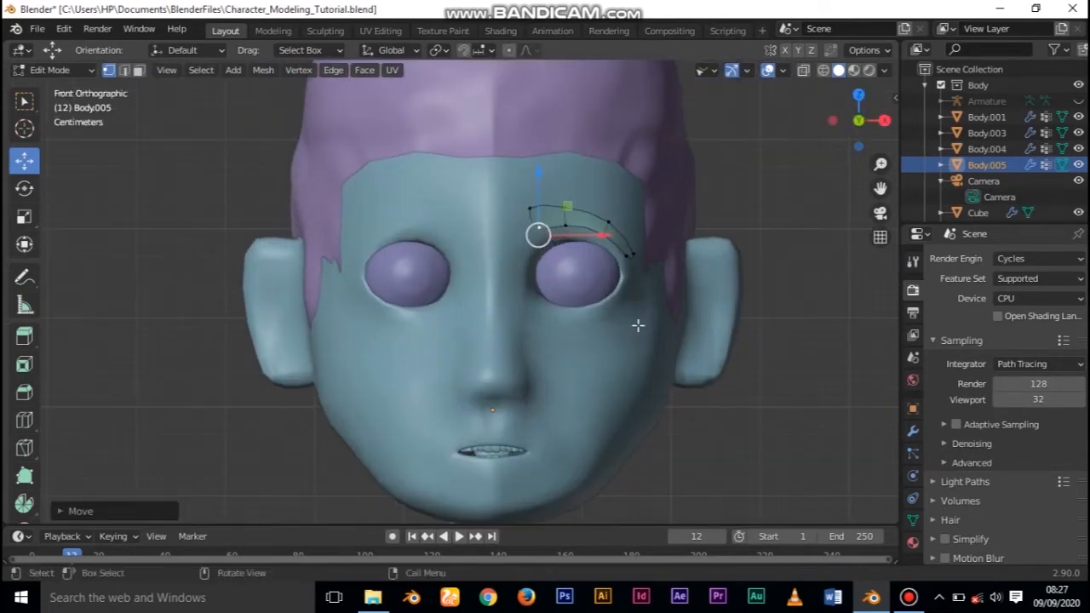
pyautogui.scroll(2, 548, 264)
pyautogui.press('Tab')
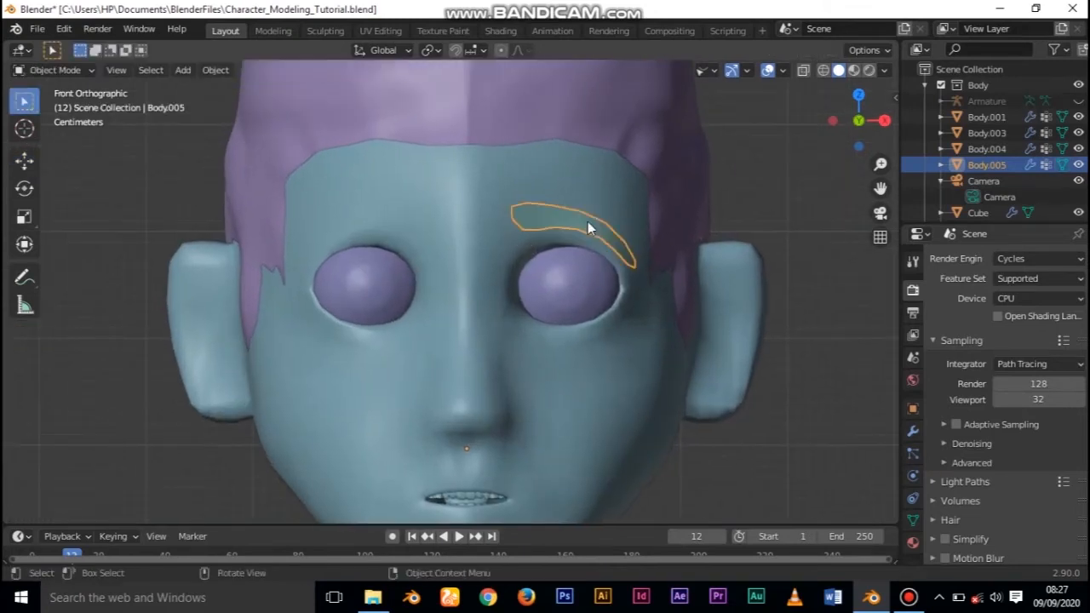
# - Add a Solidify modifier to the eyebrow and set its thickness to 0.05 m
pyautogui.click(912, 432)
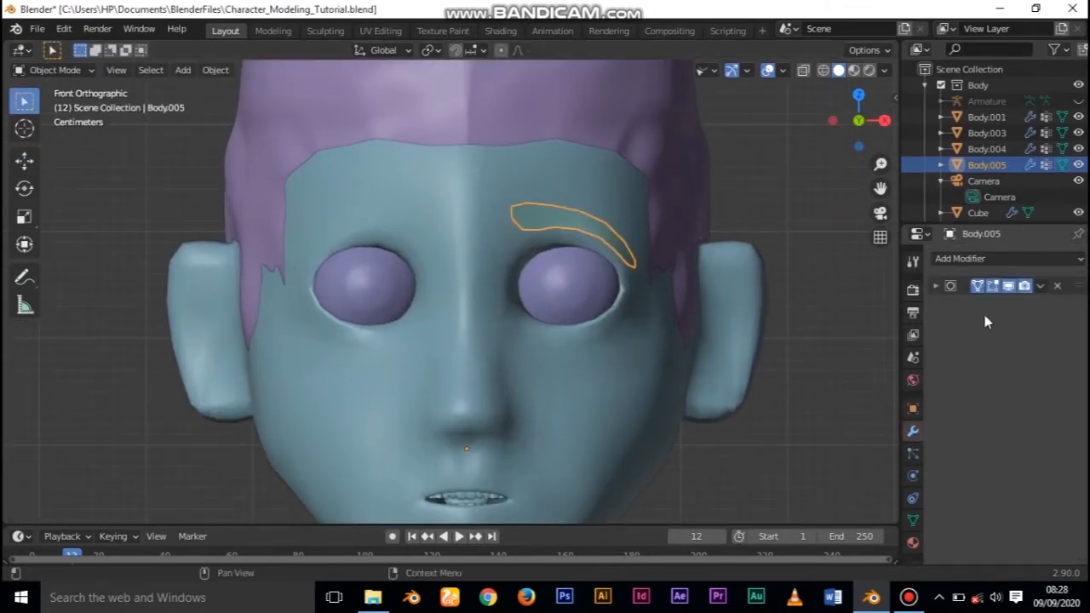
pyautogui.click(1005, 260)
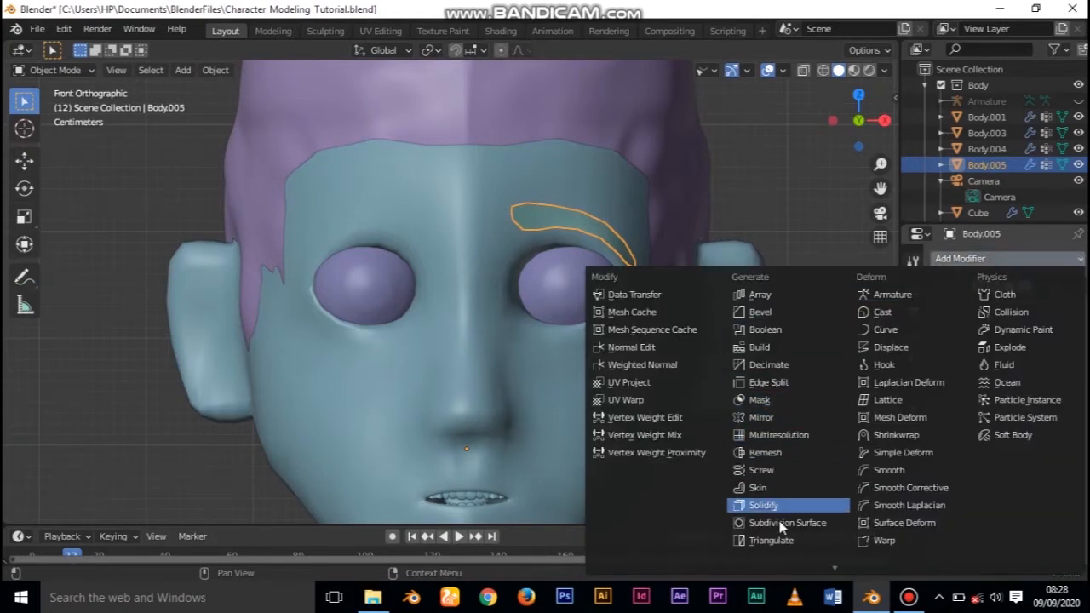
pyautogui.click(763, 505)
pyautogui.moveTo(511, 281); pyautogui.dragTo(1060, 351, button='middle')
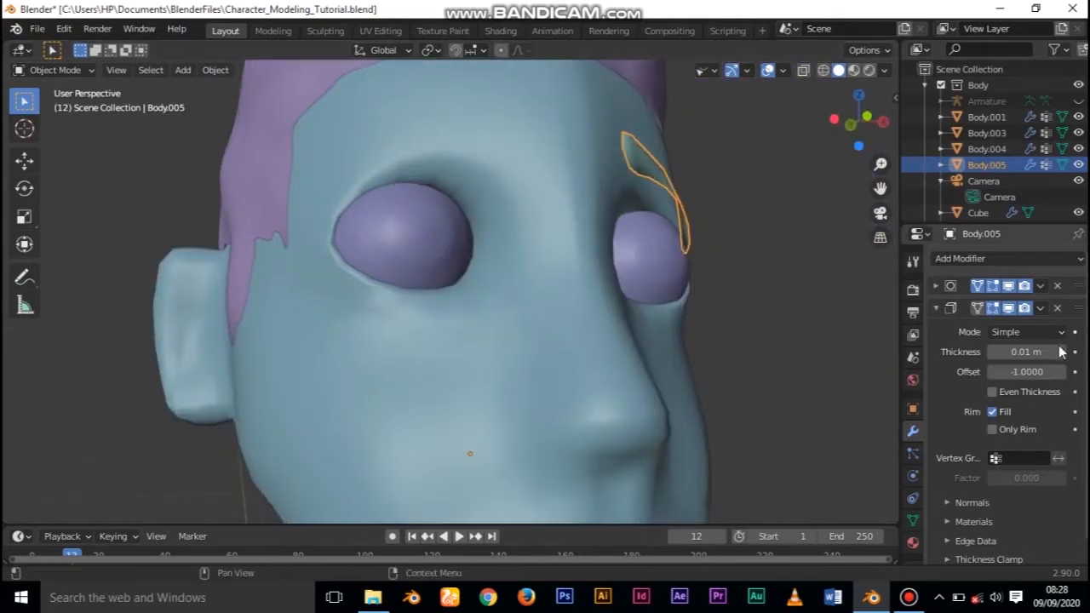
pyautogui.click(1063, 352)
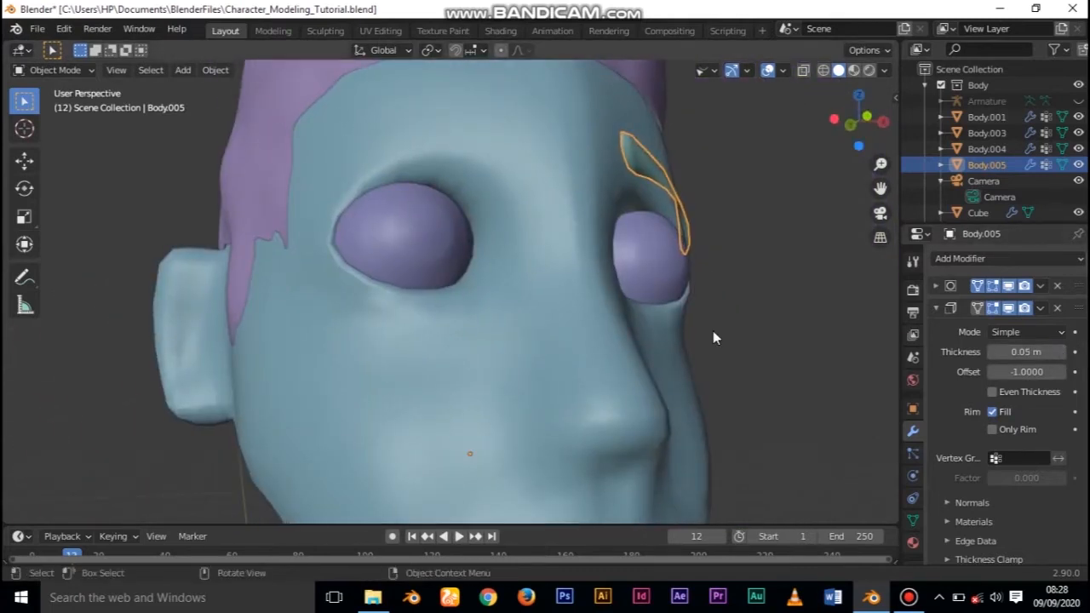
# - Raise the middle vertex of the eyebrow's lower edge slightly in the front view
pyautogui.press('KP_1')
pyautogui.press('Tab')
pyautogui.click(555, 232)
pyautogui.moveTo(554, 167); pyautogui.dragTo(554, 156)
pyautogui.moveTo(645, 239); pyautogui.dragTo(424, 309, button='middle')
pyautogui.moveTo(332, 229); pyautogui.dragTo(293, 240)
pyautogui.moveTo(290, 270); pyautogui.dragTo(295, 192, button='middle')
pyautogui.hotkey('ctrl', 'z')
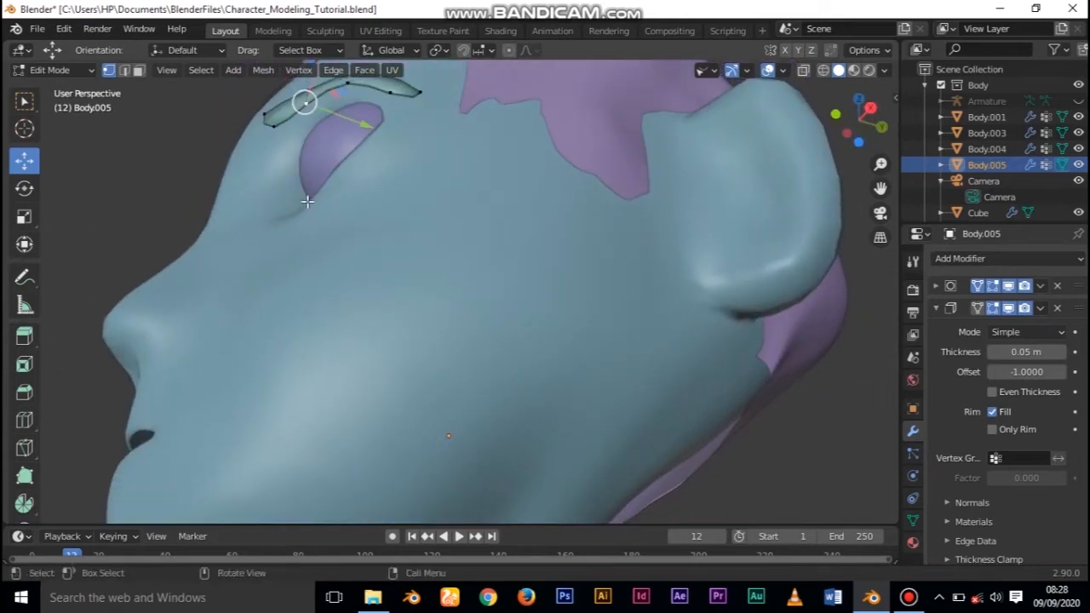
# - Set the eyebrow's Solidify thickness to 0.09 m and return to Object Mode
pyautogui.press('KP_1')
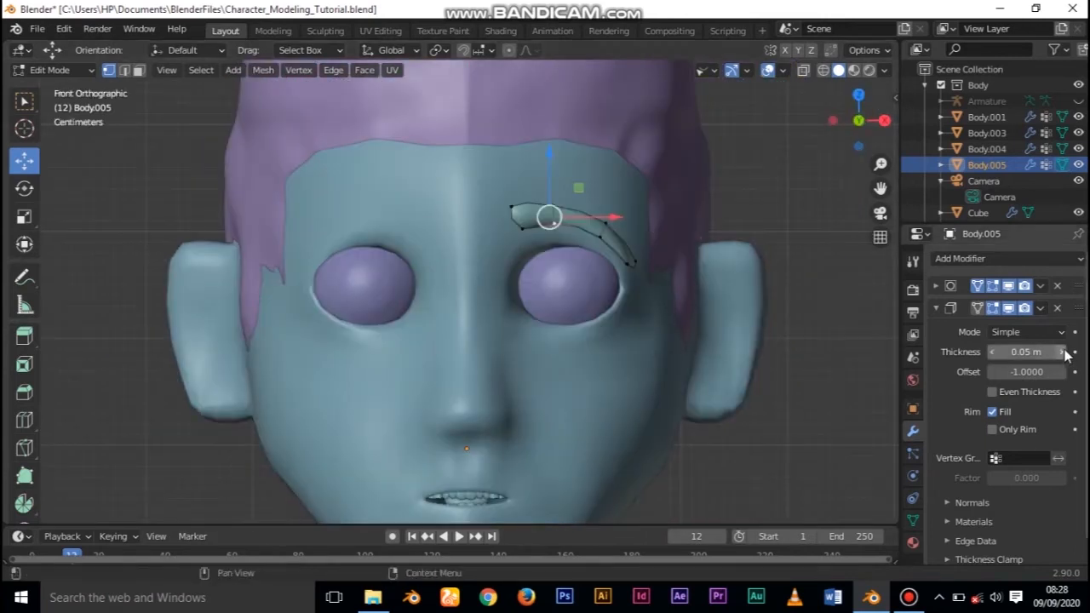
pyautogui.press('Tab')
pyautogui.moveTo(670, 304); pyautogui.dragTo(598, 349, button='middle')
pyautogui.press('KP_1')
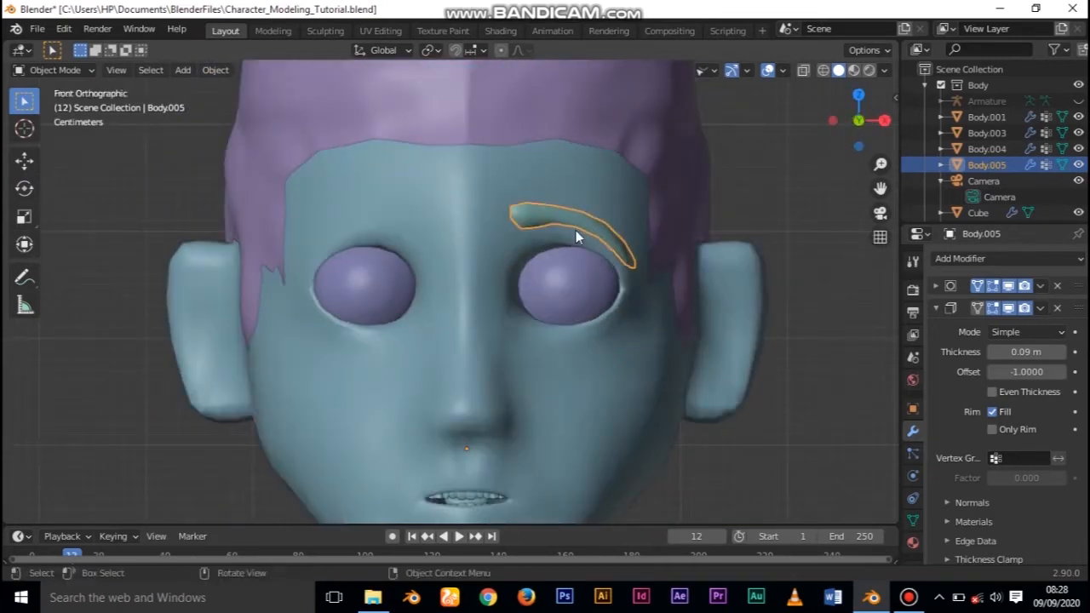
# - Shift the whole eyebrow slightly above the eye and collapse the Solidify modifier's settings
pyautogui.press('g')
pyautogui.click(637, 305)
pyautogui.scroll(-5, 624, 290)
pyautogui.scroll(4, 624, 290)
pyautogui.click(937, 308)
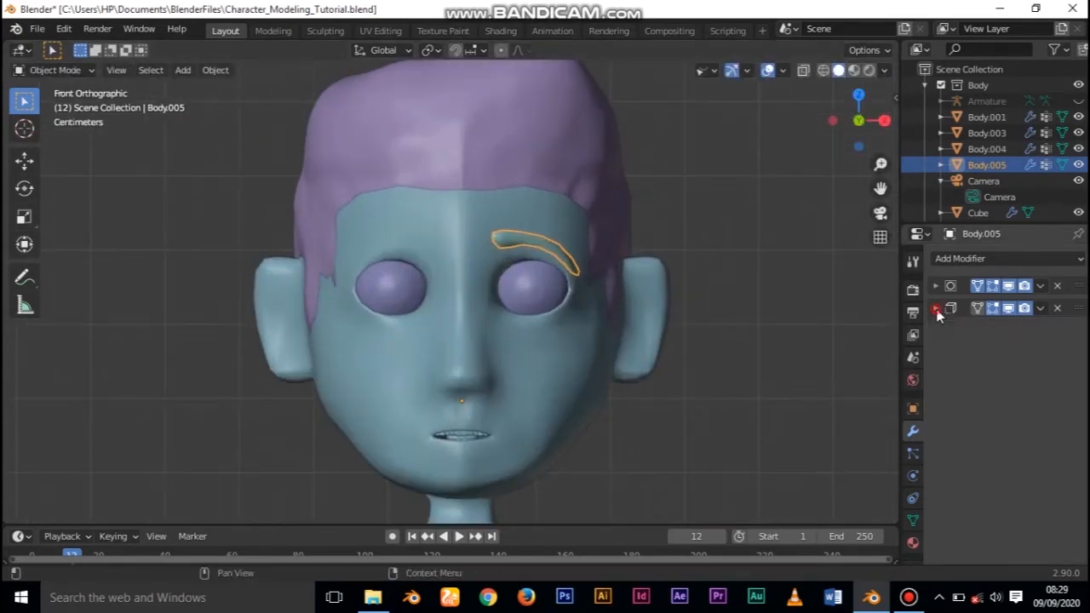
# - Snap the 3D cursor to the world origin between the character's feet
pyautogui.scroll(-8, 720, 352)
pyautogui.scroll(5, 615, 356)
pyautogui.scroll(-5, 480, 423)
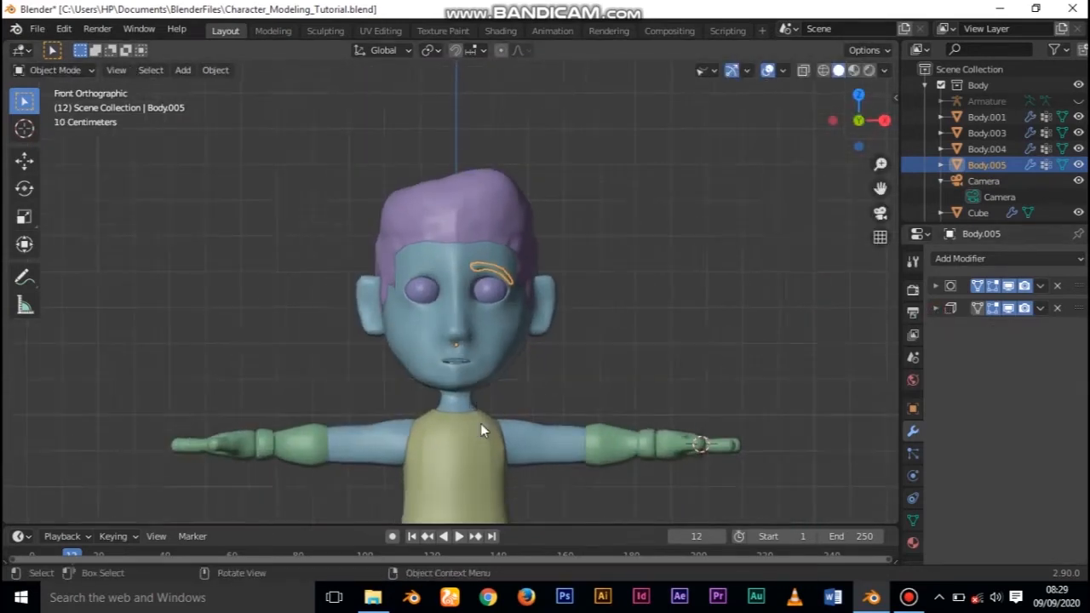
pyautogui.hotkey('shift', 's')
pyautogui.click(595, 521)
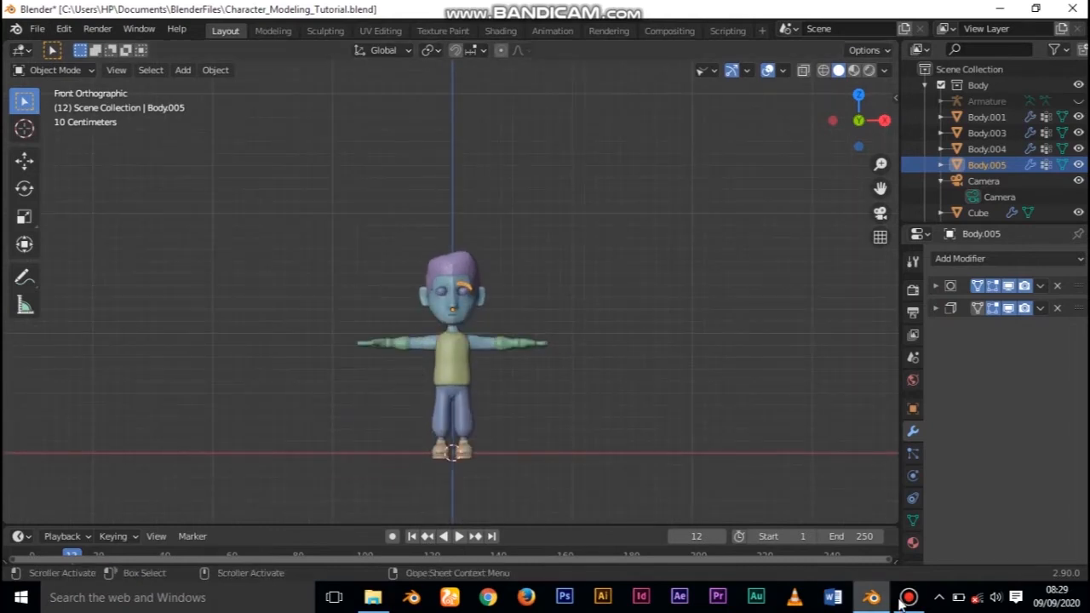
# - Set the eyebrow object's origin to its geometry
pyautogui.scroll(5, 487, 232)
pyautogui.keyDown('shift'); pyautogui.moveTo(487, 228); pyautogui.dragTo(483, 469, button='middle'); pyautogui.keyUp('shift')
pyautogui.scroll(-4, 486, 437)
pyautogui.scroll(1, 502, 416)
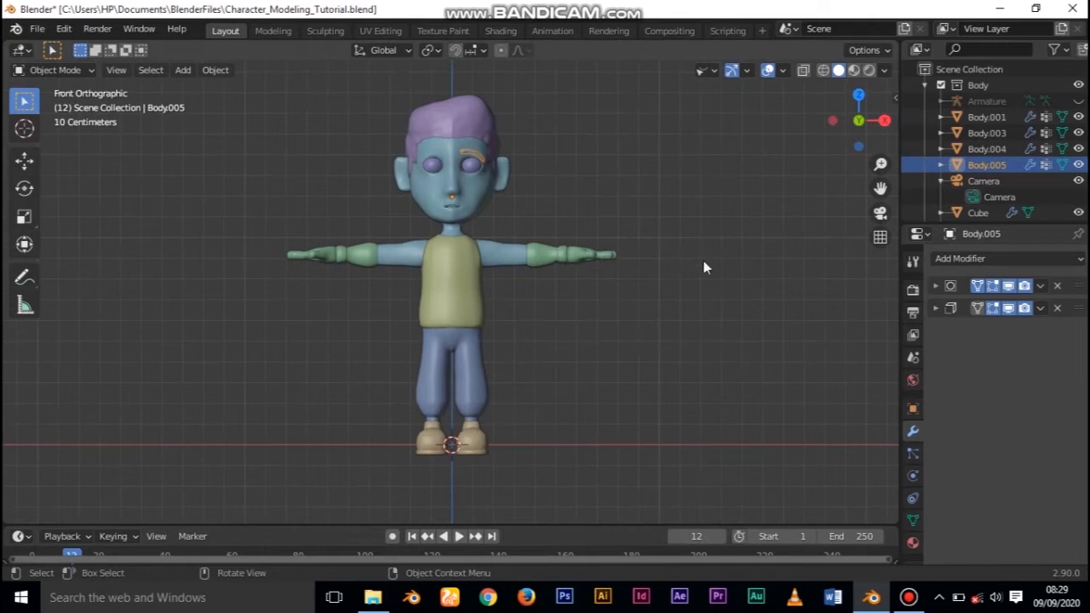
pyautogui.scroll(-1, 540, 220)
pyautogui.scroll(2, 540, 219)
pyautogui.keyDown('shift'); pyautogui.moveTo(540, 219); pyautogui.dragTo(556, 308, button='middle'); pyautogui.keyUp('shift')
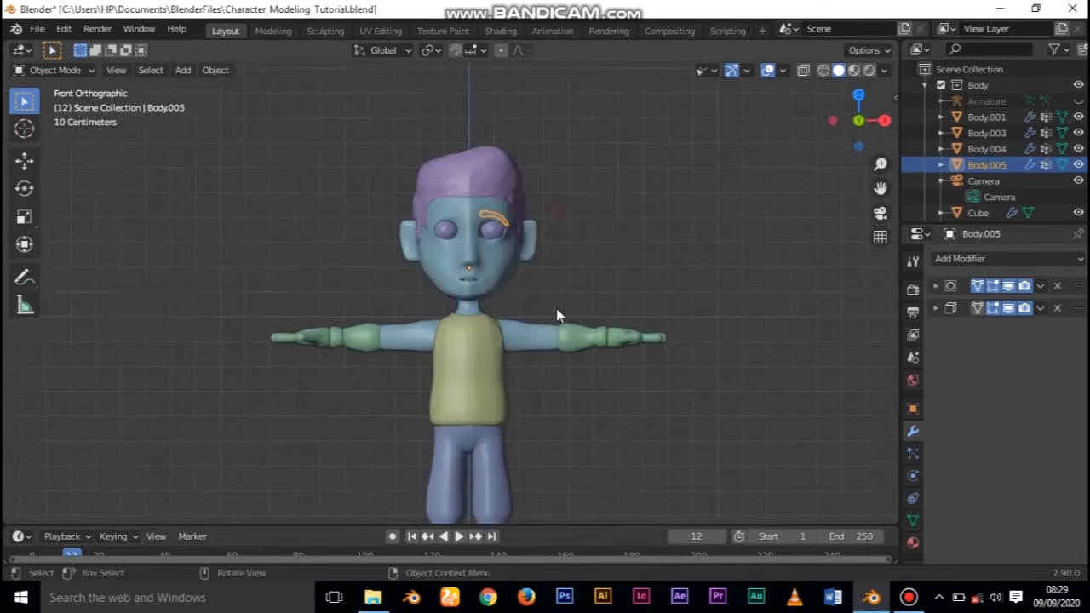
pyautogui.scroll(-1, 556, 308)
pyautogui.scroll(3, 556, 308)
pyautogui.rightClick(517, 189)
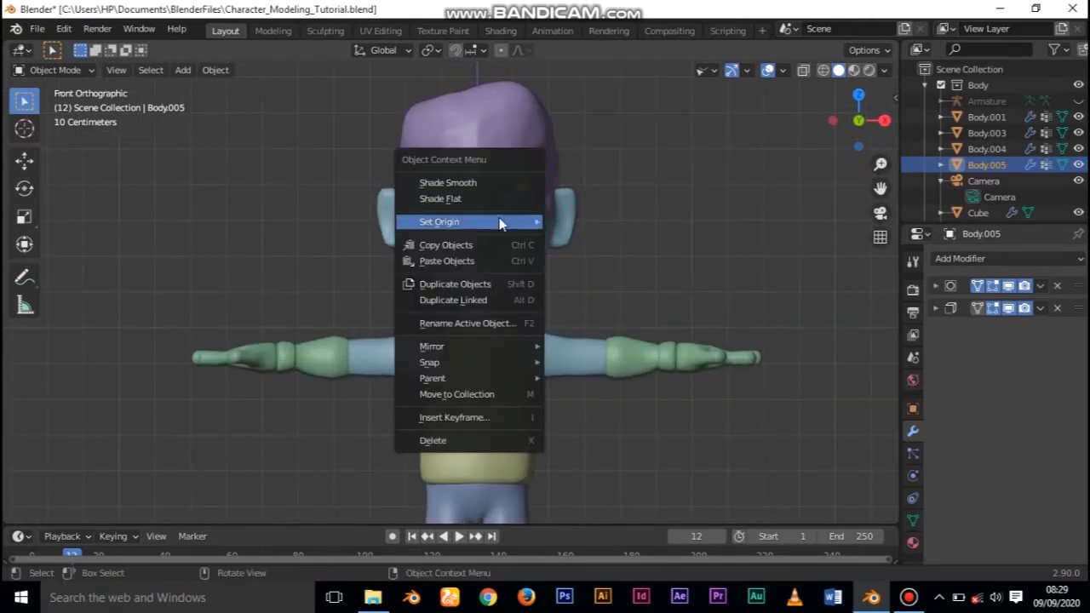
pyautogui.moveTo(503, 221)
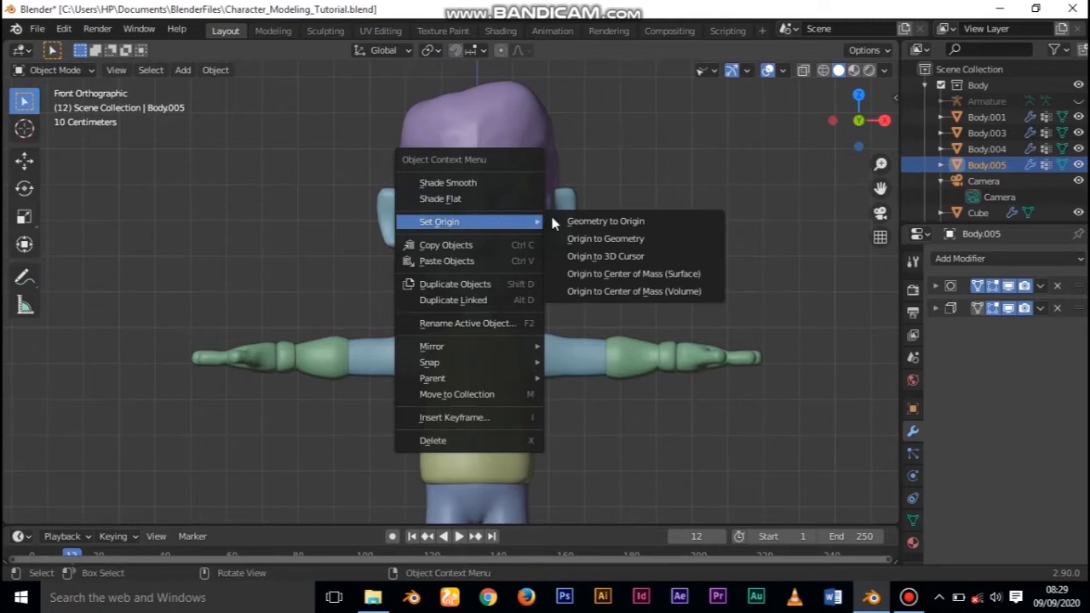
pyautogui.click(598, 244)
# - Add a Plain Axes empty at the world origin and rename it Centre
pyautogui.scroll(-6, 624, 190)
pyautogui.hotkey('shift', 'a')
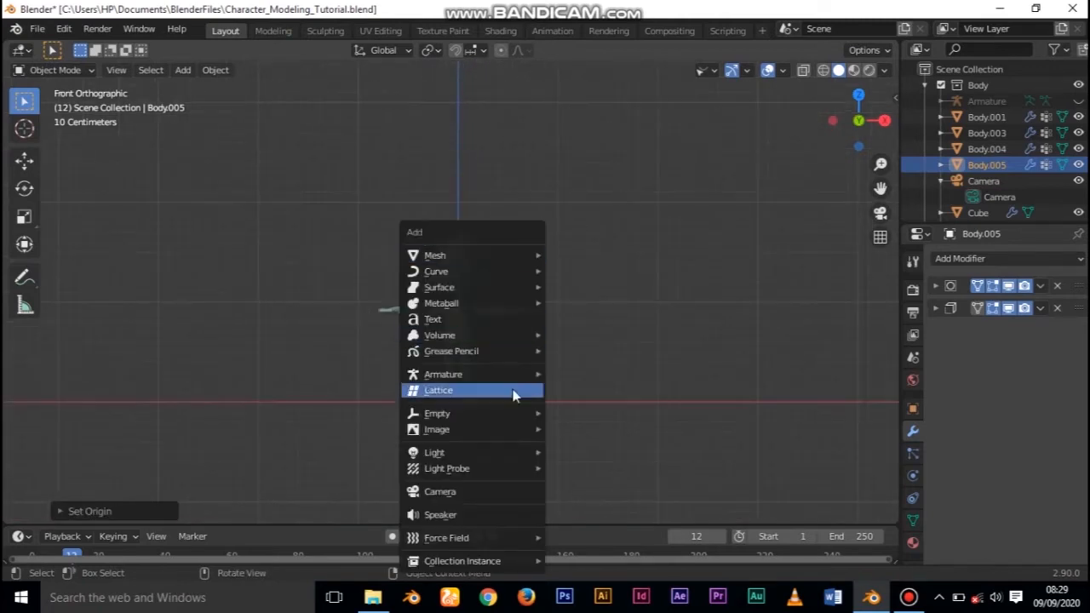
pyautogui.moveTo(465, 416)
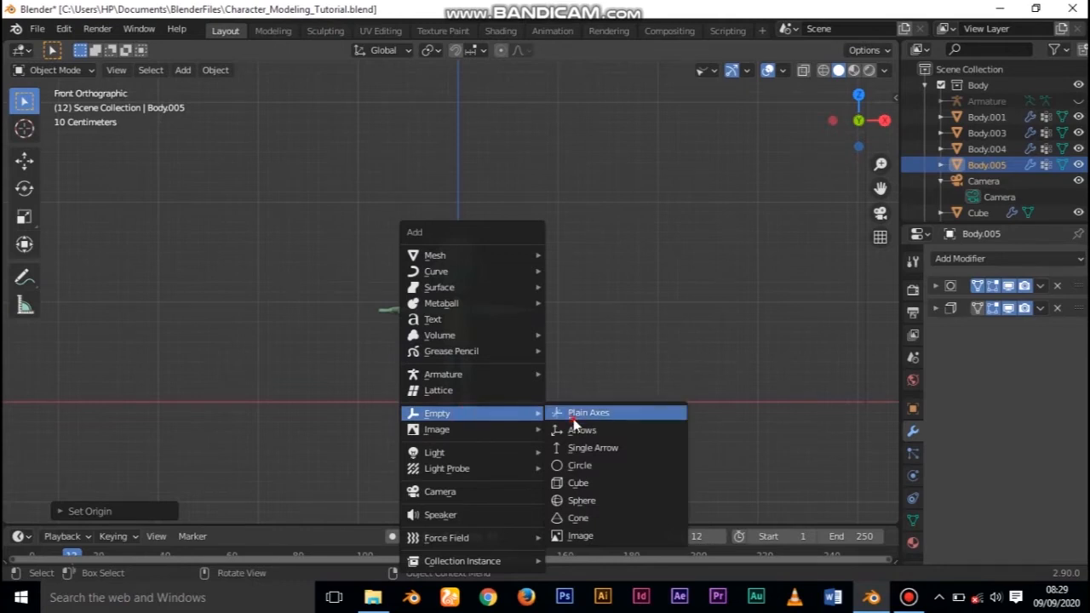
pyautogui.click(579, 415)
pyautogui.scroll(6, 516, 387)
pyautogui.scroll(-5, 995, 163)
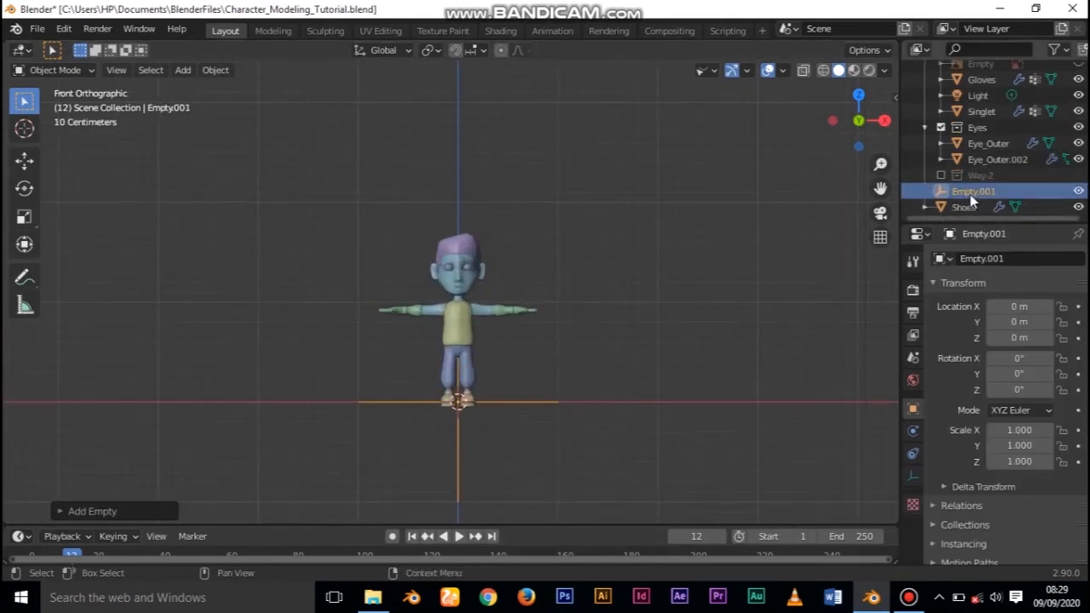
pyautogui.doubleClick(970, 194)
pyautogui.write('Centre')
pyautogui.press('Return')
# - Scale the Centre empty down to about 0.331
pyautogui.scroll(-5, 596, 379)
pyautogui.scroll(8, 544, 407)
pyautogui.press('s')
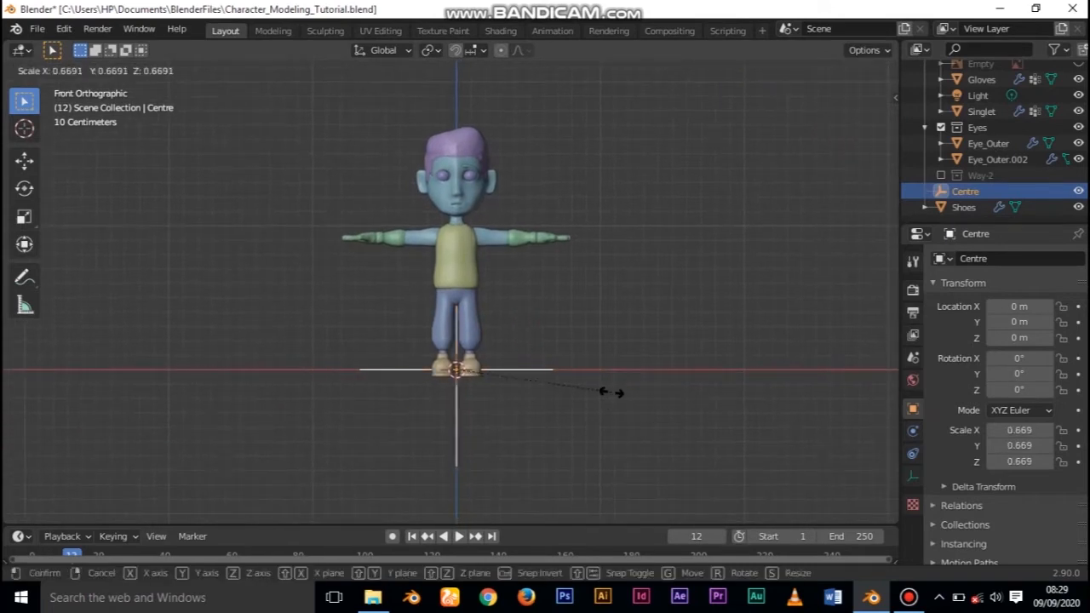
pyautogui.click(548, 349)
pyautogui.scroll(6, 548, 349)
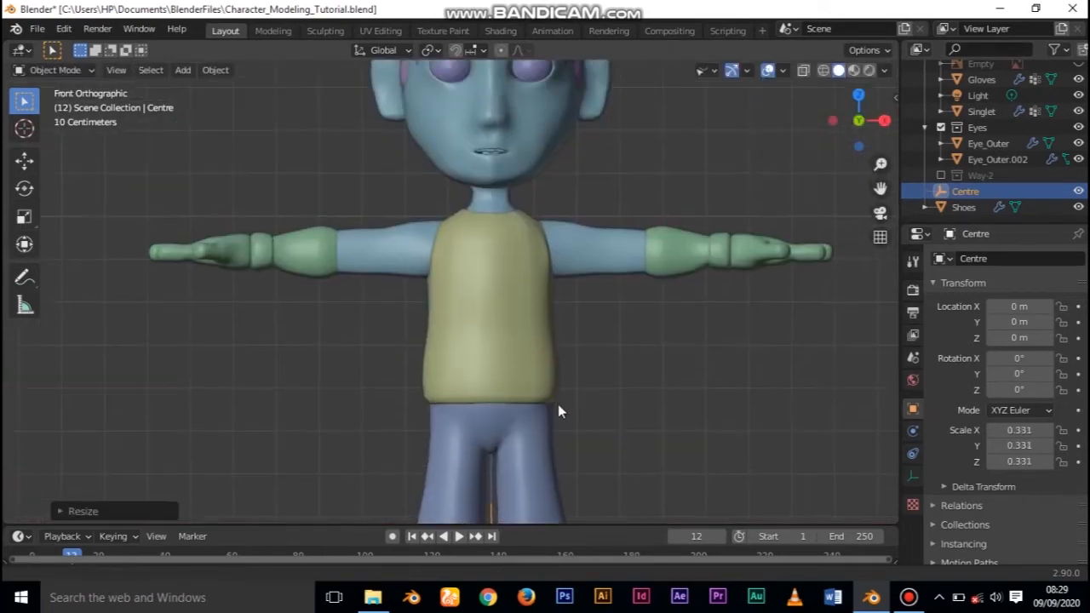
# - Add a Mirror modifier to the eyebrow on the X axis with Centre as the mirror object
pyautogui.click(555, 272)
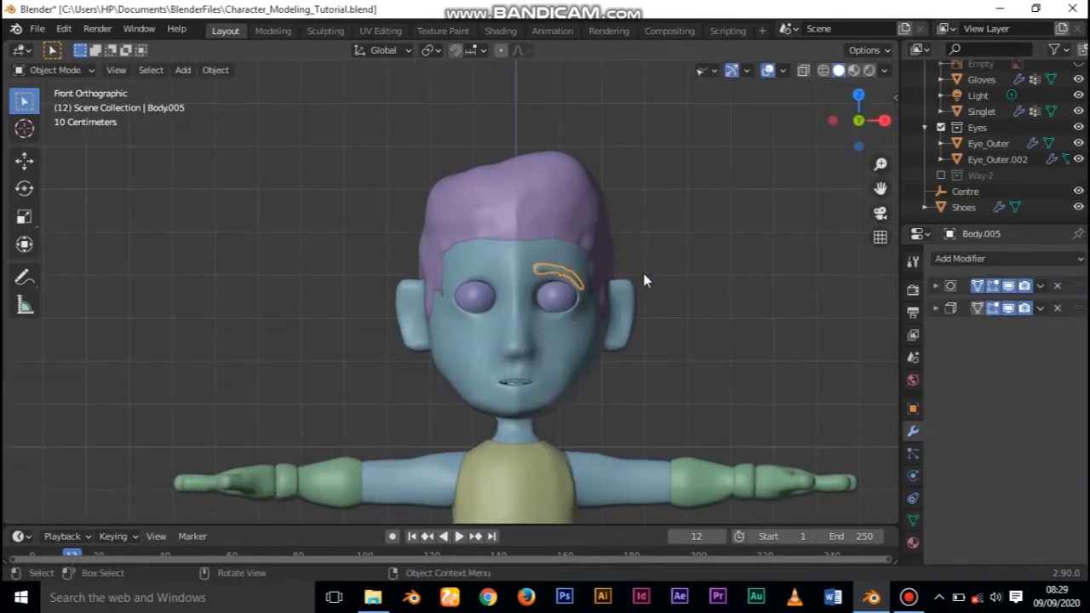
pyautogui.click(967, 260)
pyautogui.click(762, 417)
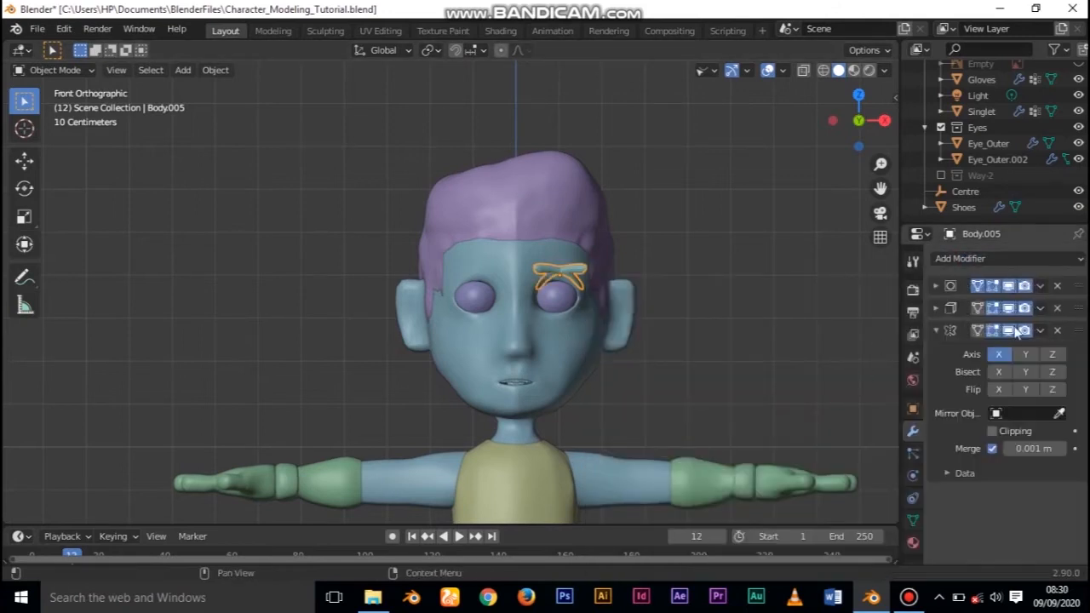
pyautogui.click(1043, 412)
pyautogui.click(987, 347)
# - Save the file and apply the eyebrow's Mirror modifier
pyautogui.keyDown('shift'); pyautogui.moveTo(564, 342); pyautogui.dragTo(595, 316, button='middle'); pyautogui.keyUp('shift')
pyautogui.hotkey('ctrl', 's')
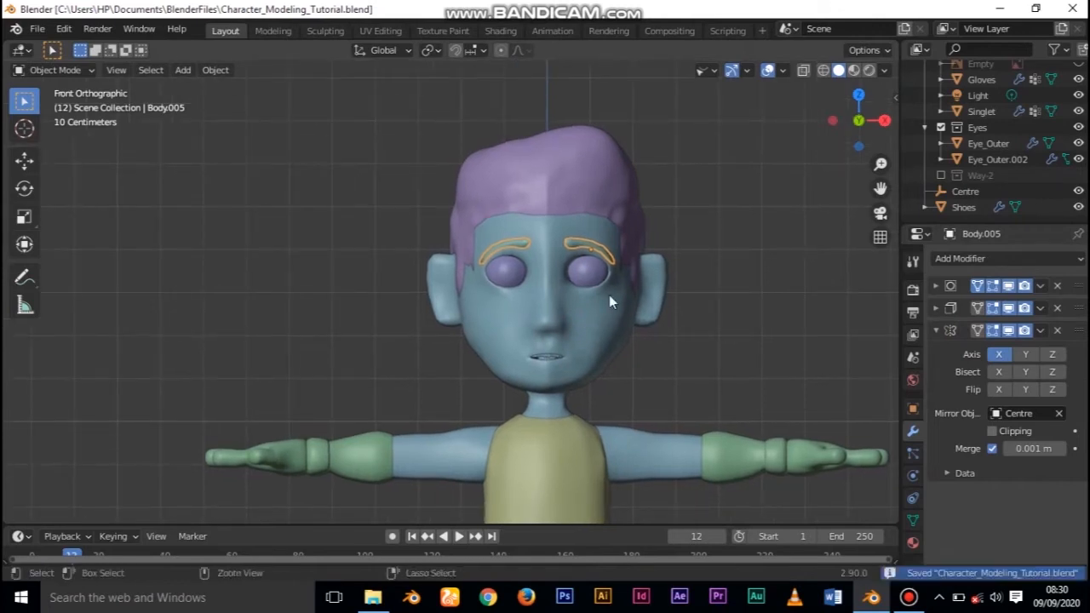
pyautogui.click(1041, 332)
pyautogui.click(969, 348)
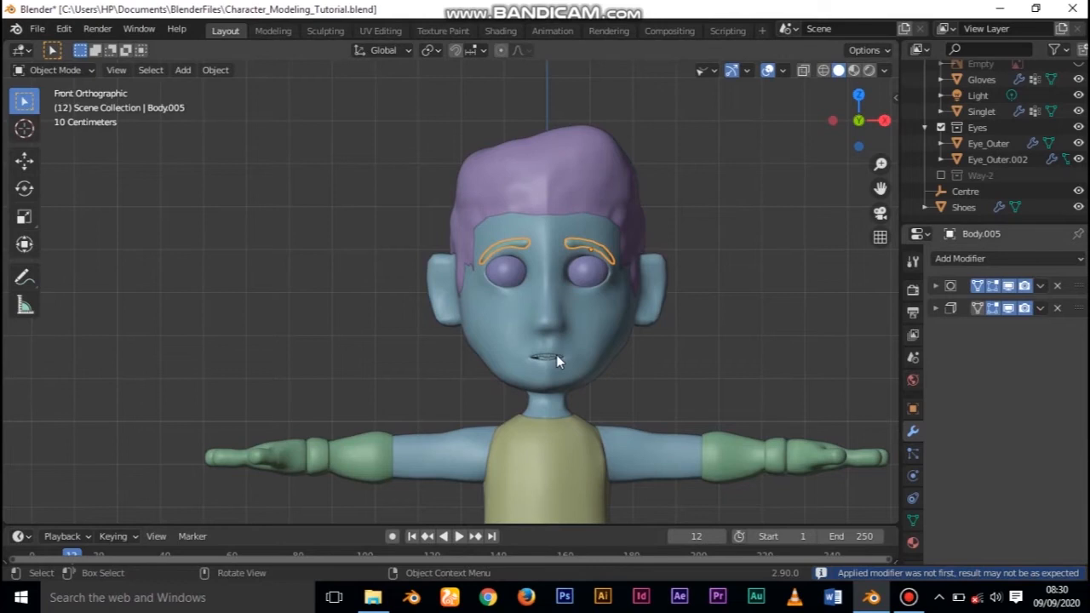
pyautogui.click(909, 597)
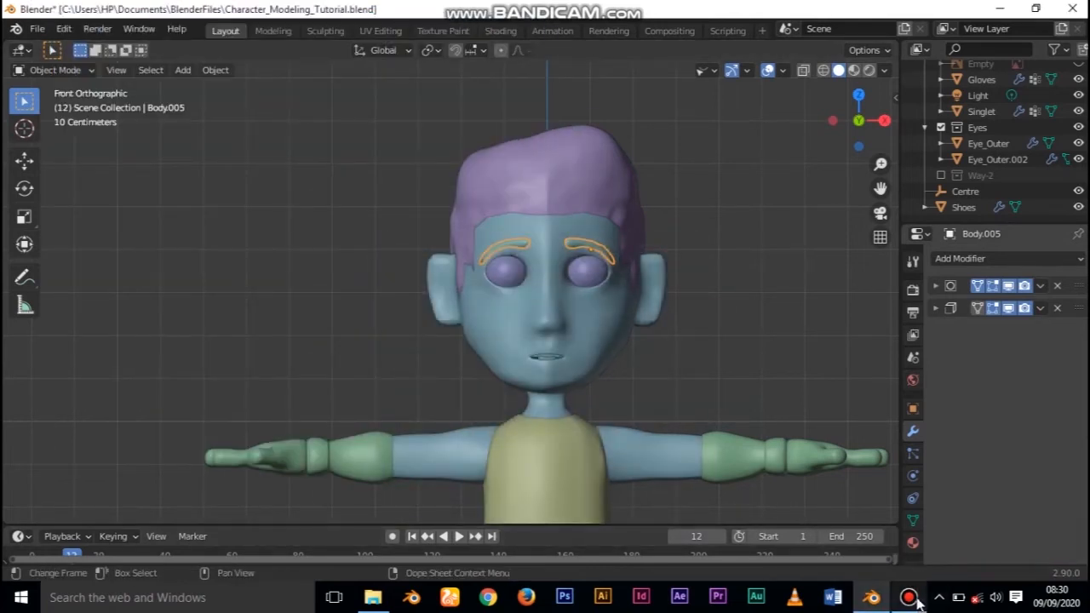
pyautogui.click(909, 598)
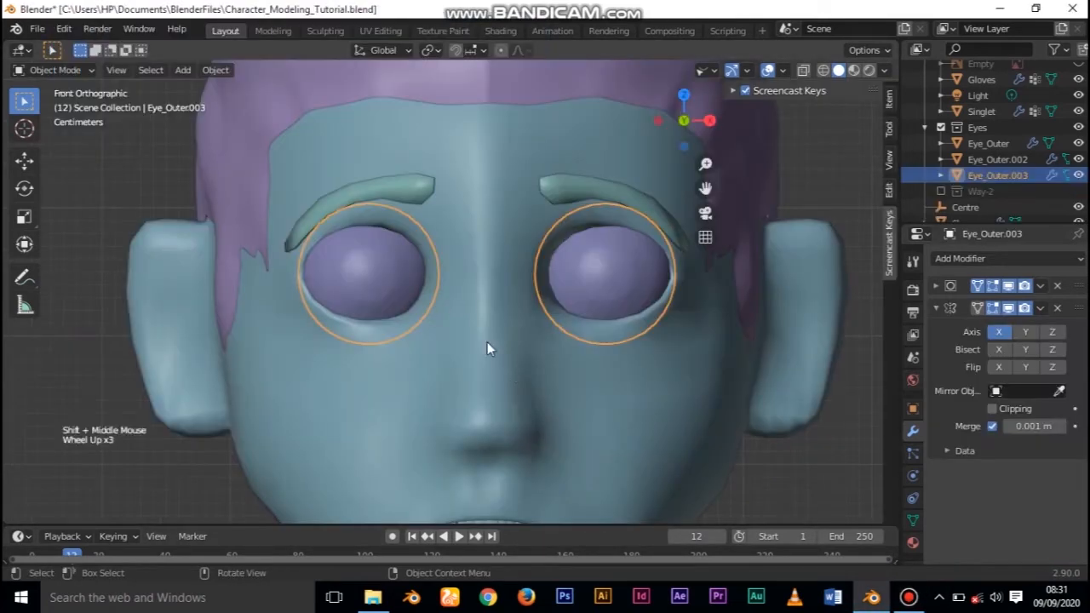
# - Try to rescale the Eye_Outer.003 spheres around the eyeballs
pyautogui.press('s')
pyautogui.click(628, 390)
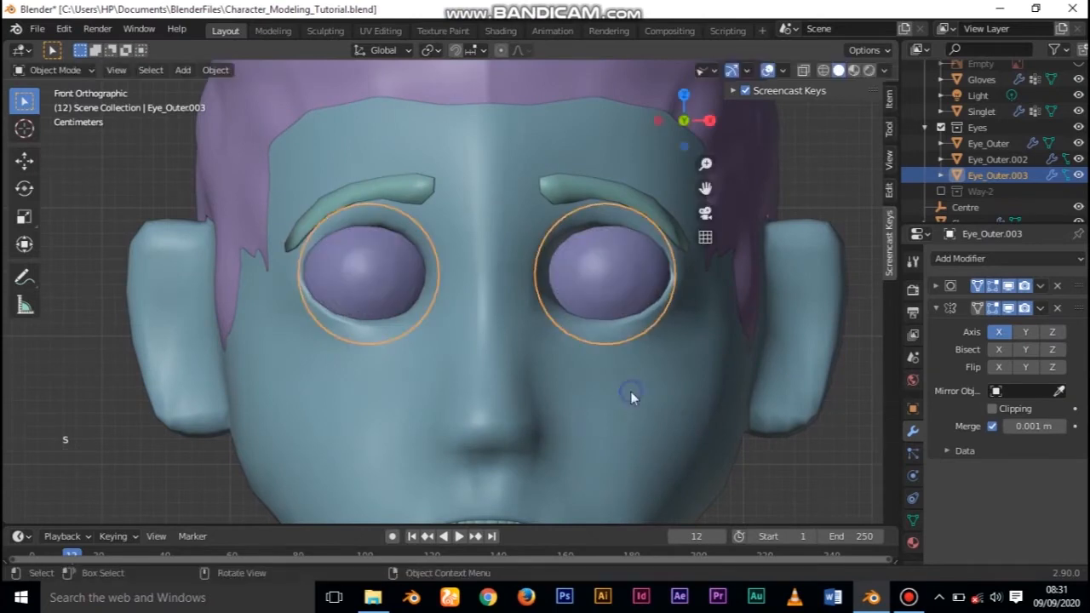
# - Set the origin of Eye_Outer.003 to its geometry and scale the sphere up slightly around its own centre
pyautogui.keyDown('shift'); pyautogui.moveTo(612, 329); pyautogui.dragTo(617, 306, button='middle'); pyautogui.keyUp('shift')
pyautogui.scroll(-16, 616, 311)
pyautogui.scroll(13, 615, 310)
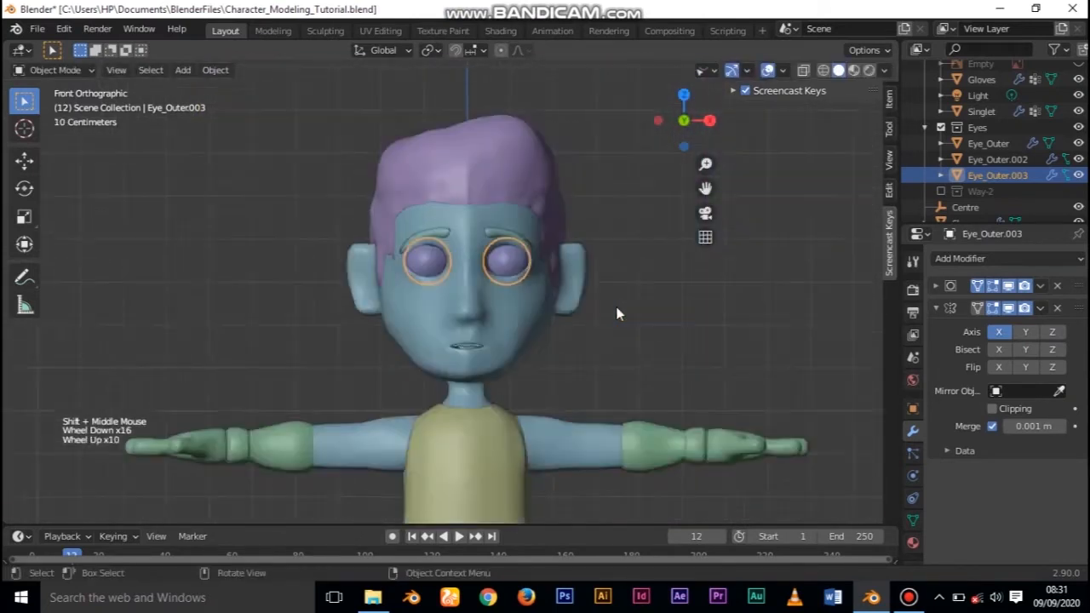
pyautogui.scroll(-5, 574, 412)
pyautogui.scroll(5, 566, 396)
pyautogui.rightClick(553, 343)
pyautogui.moveTo(554, 340)
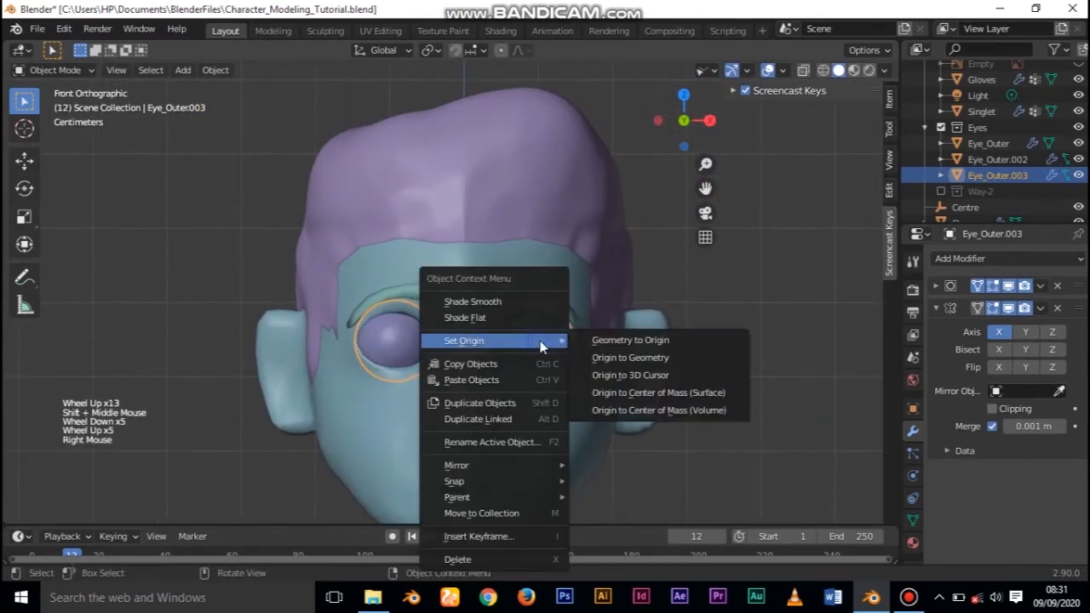
pyautogui.click(610, 358)
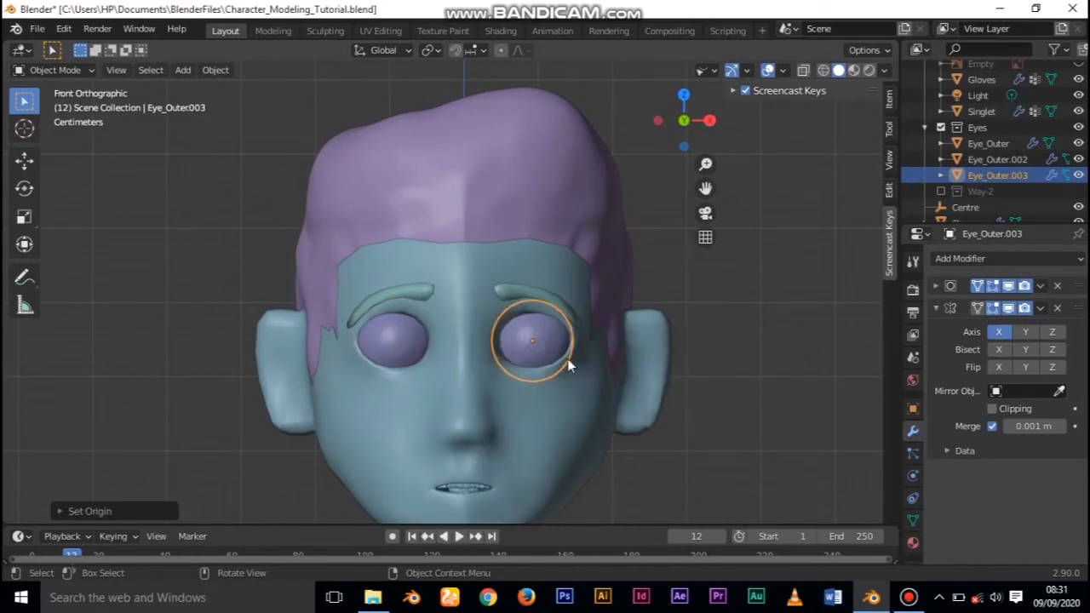
pyautogui.press('s')
pyautogui.click(634, 410)
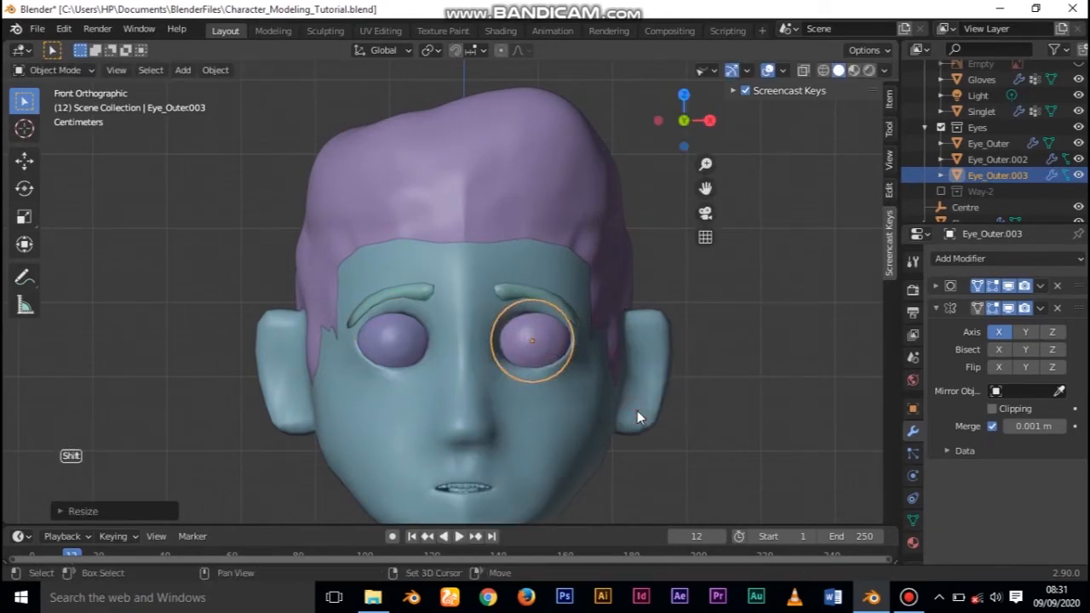
# - Select the horizontal middle edge loop running across the Eye_Outer.003 sphere in Edit Mode
pyautogui.scroll(-4, 645, 412)
pyautogui.scroll(5, 644, 411)
pyautogui.press('Tab')
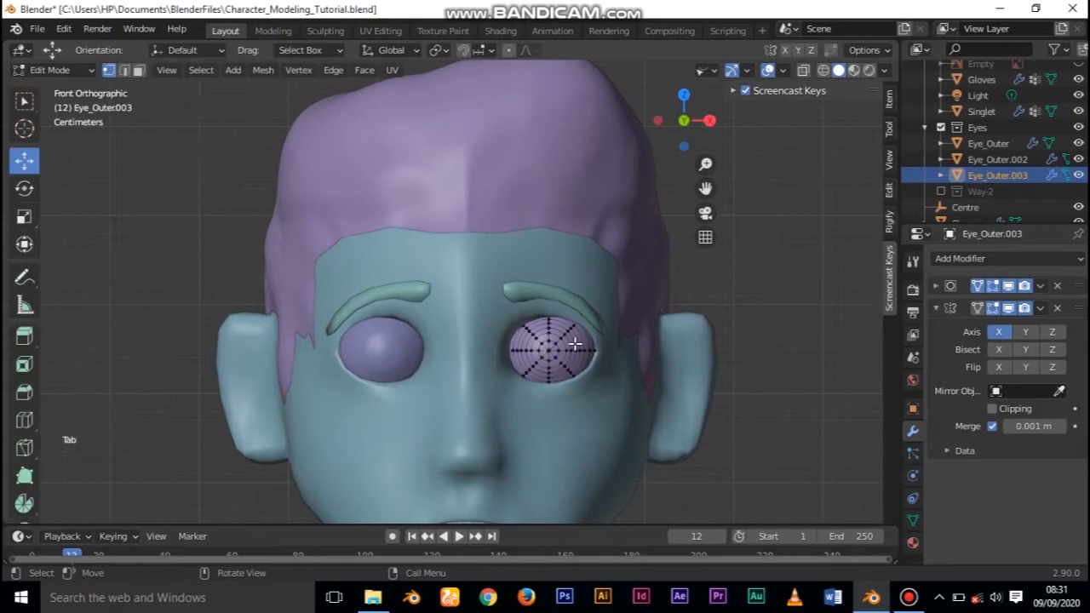
pyautogui.click(580, 350)
pyautogui.press('shift')
pyautogui.keyDown('shift'); pyautogui.click(523, 350); pyautogui.keyUp('shift')
pyautogui.press('Tab')
# - Check the selected middle loop in wireframe display and try hiding it, restoring the hidden geometry
pyautogui.press('KP_3')
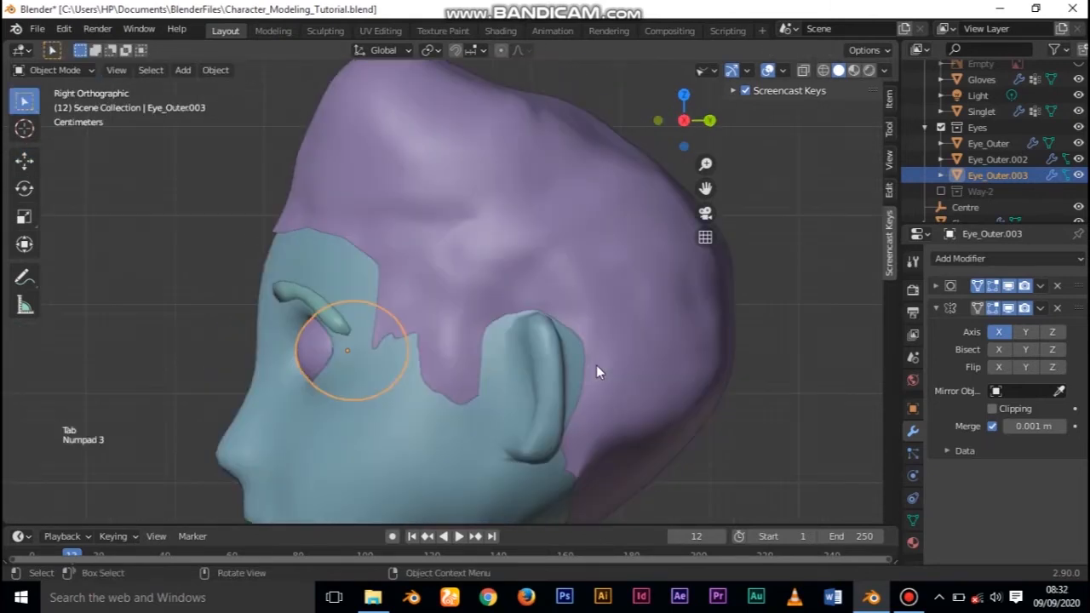
pyautogui.press('KP_1')
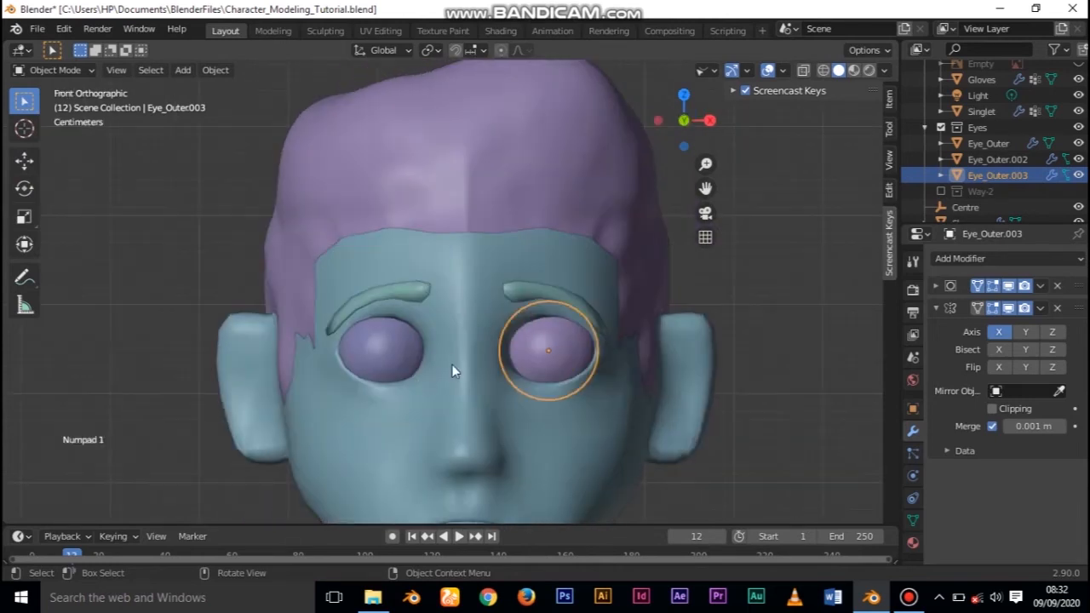
pyautogui.press('Tab')
pyautogui.press('z')
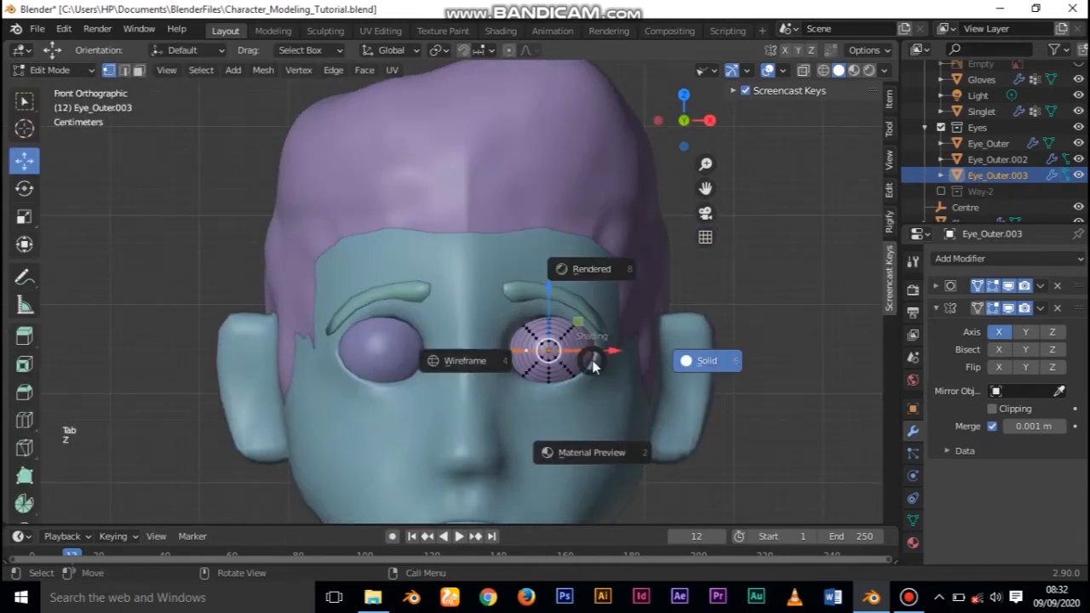
pyautogui.click(489, 365)
pyautogui.scroll(-6, 630, 380)
pyautogui.scroll(8, 630, 381)
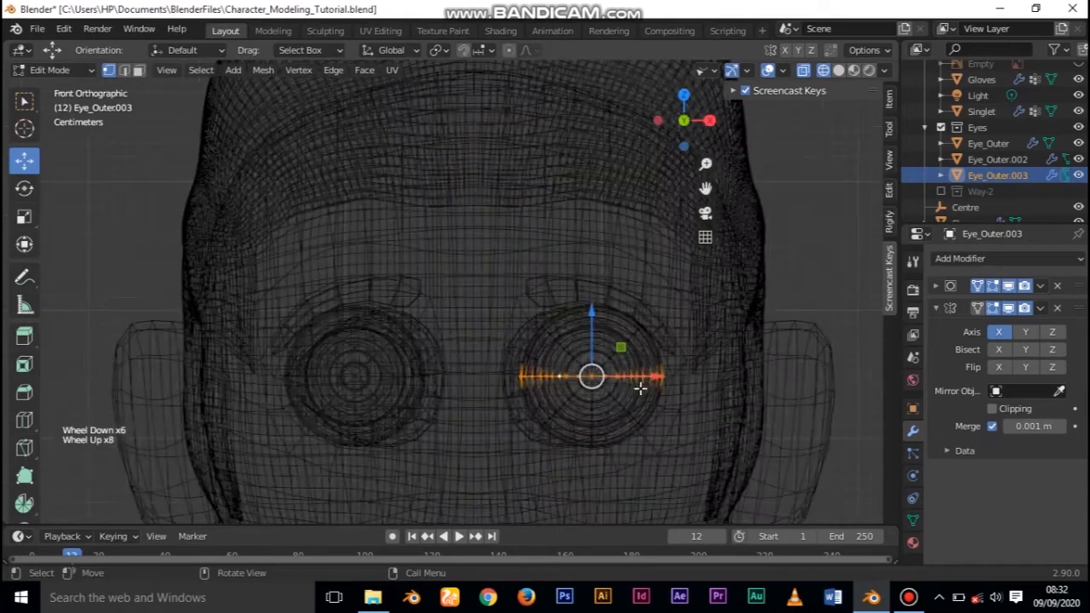
pyautogui.moveTo(568, 406); pyautogui.dragTo(457, 397, button='middle')
pyautogui.press('KP_1')
pyautogui.press('z')
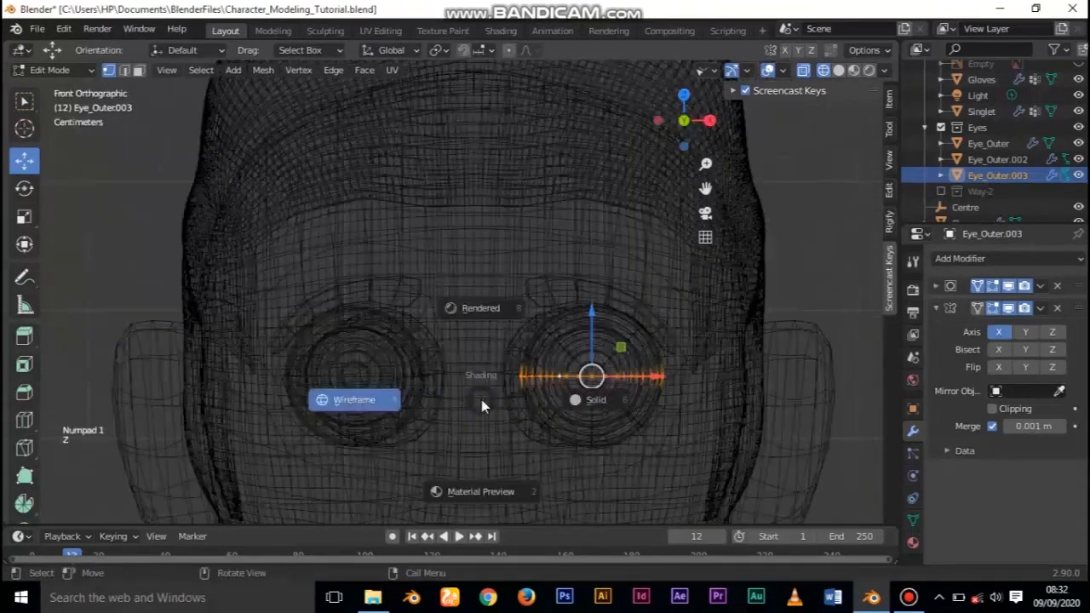
pyautogui.click(588, 385)
pyautogui.press('h')
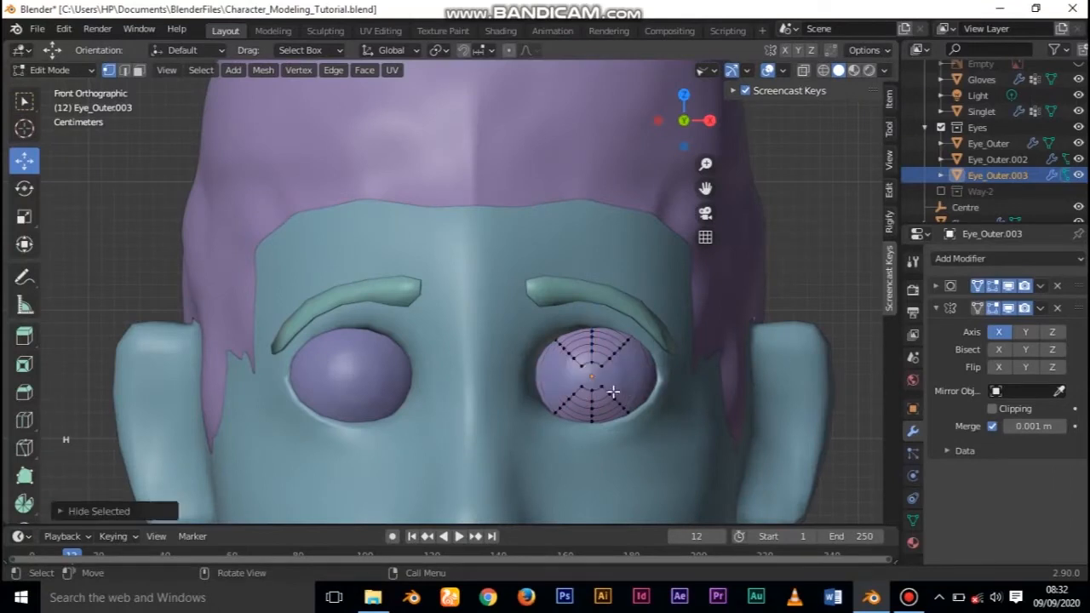
pyautogui.hotkey('alt', 'h')
# - Try to rotate the Eye_Outer.003 sphere 90 degrees about the X axis
pyautogui.press('Tab')
pyautogui.press('KP_3')
pyautogui.write('rx90')
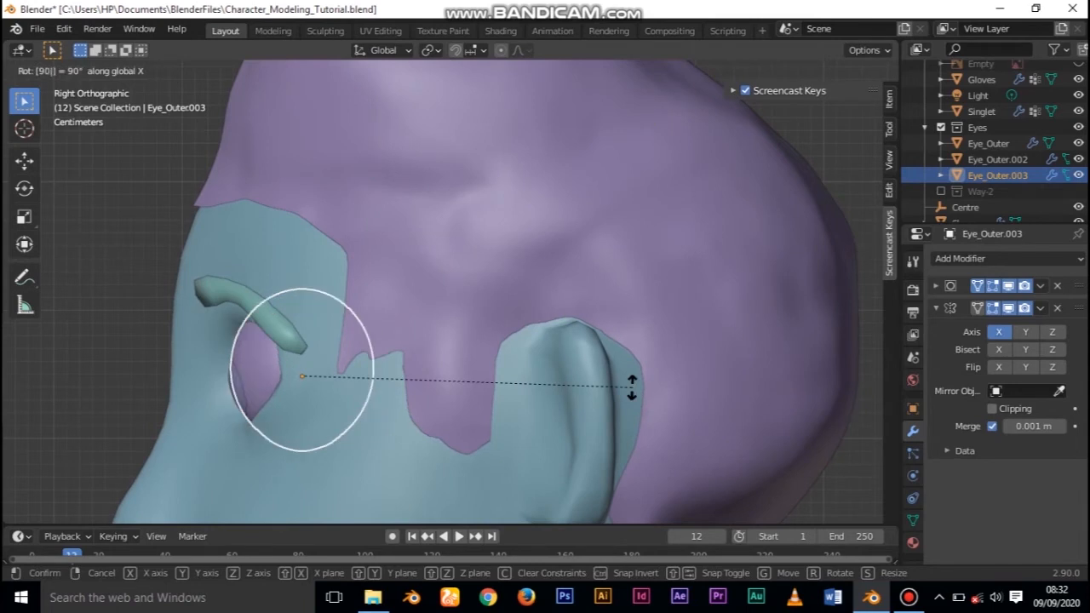
pyautogui.press('Return')
pyautogui.press('KP_1')
pyautogui.hotkey('ctrl', 'z')
# - Rotate the Eye_Outer.003 sphere -90 degrees about the global X axis
pyautogui.press('KP_3')
pyautogui.write('rx-90')
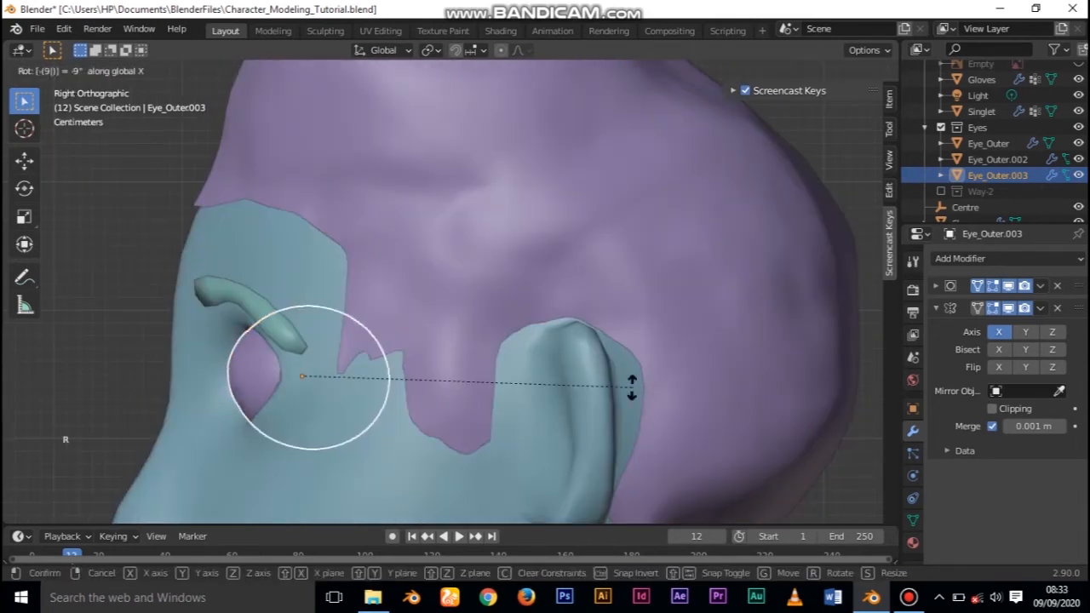
pyautogui.press('Return')
pyautogui.press('KP_1')
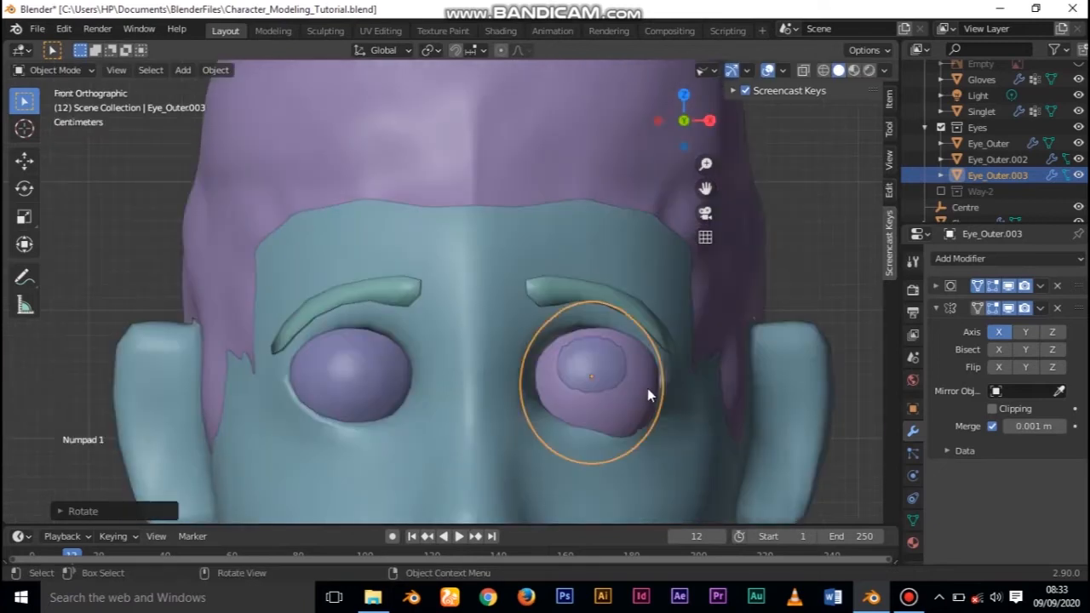
pyautogui.press('g')
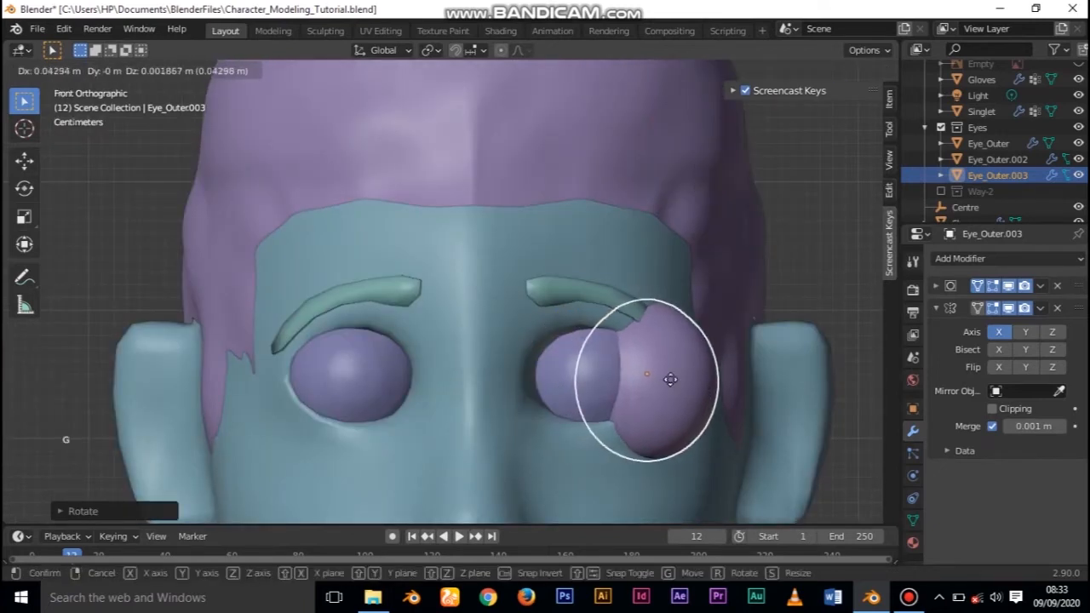
pyautogui.rightClick(419, 236)
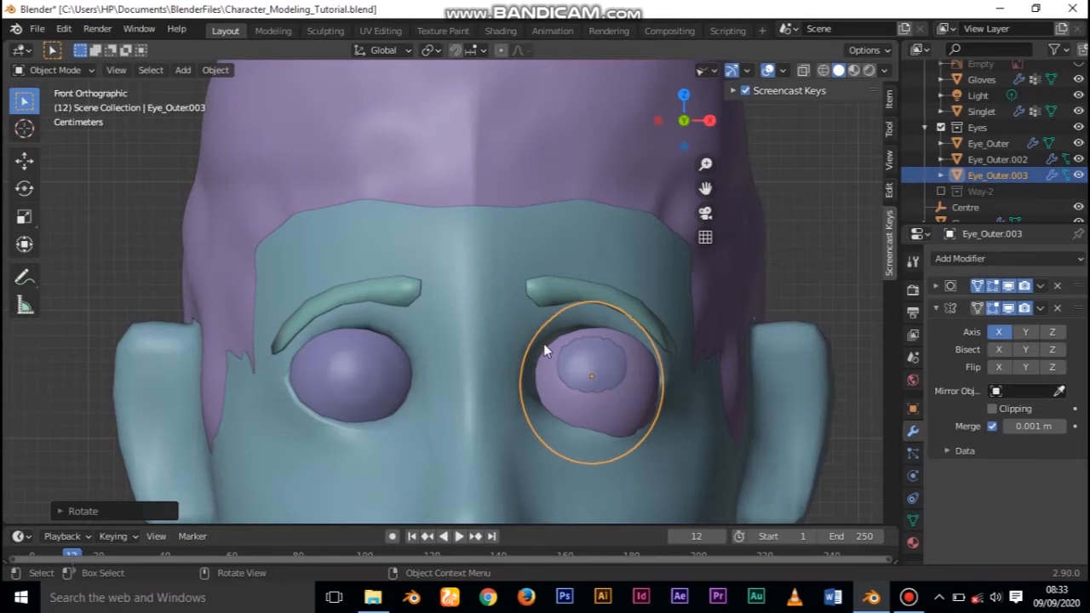
# - Remove the Mirror modifier from Eye_Outer.003
pyautogui.scroll(-2, 558, 358)
pyautogui.click(1057, 308)
pyautogui.moveTo(561, 376); pyautogui.dragTo(474, 379, button='middle')
# - Move the Eye_Outer.003 sphere slightly forward along the global Y axis, towards the front of the face
pyautogui.press('KP_3')
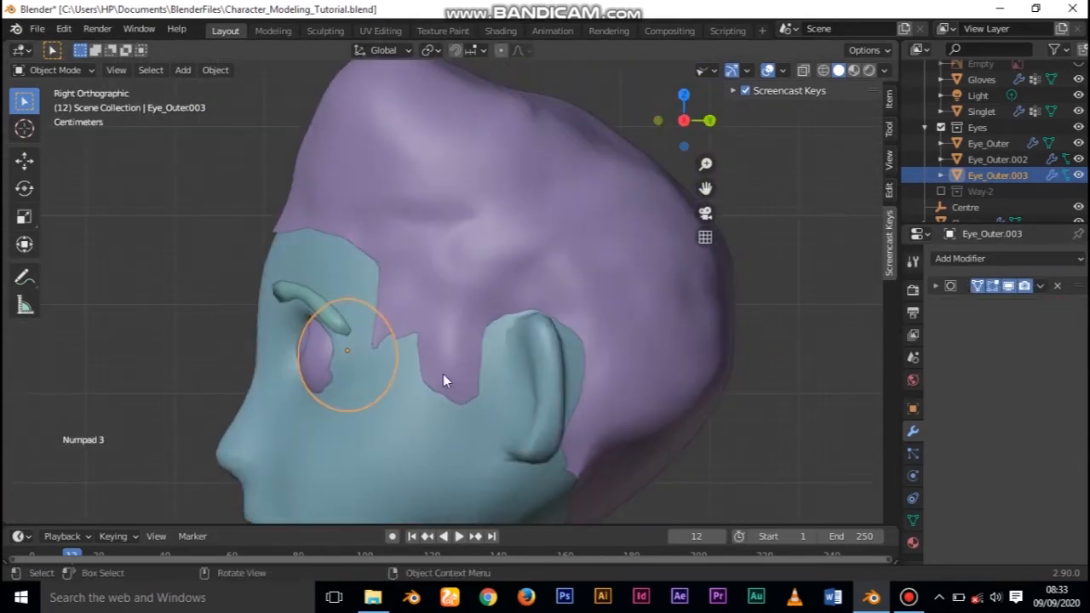
pyautogui.press('g')
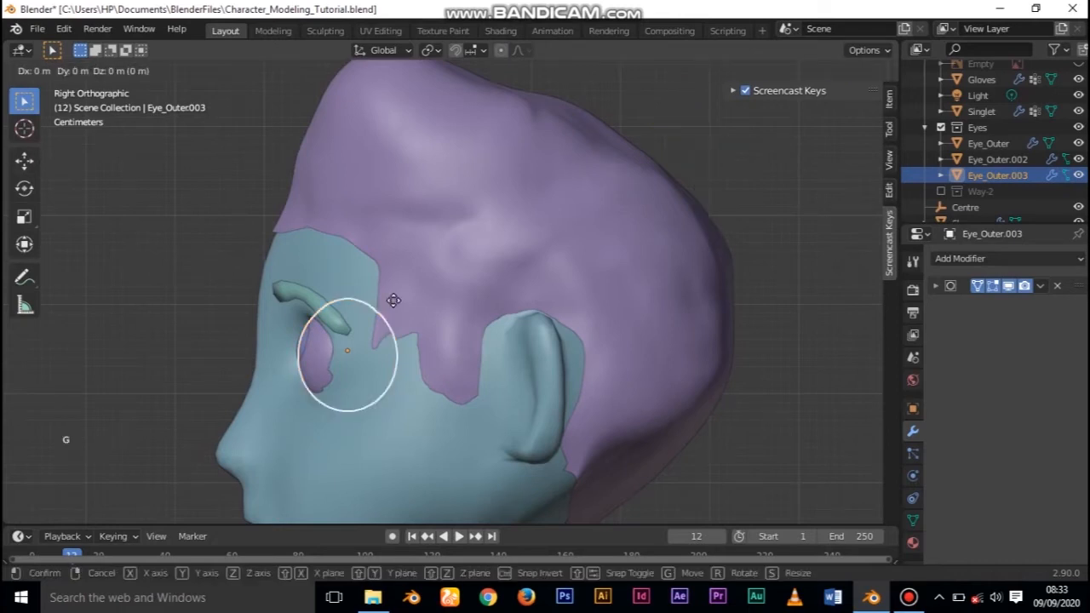
pyautogui.press('x')
pyautogui.click(385, 303)
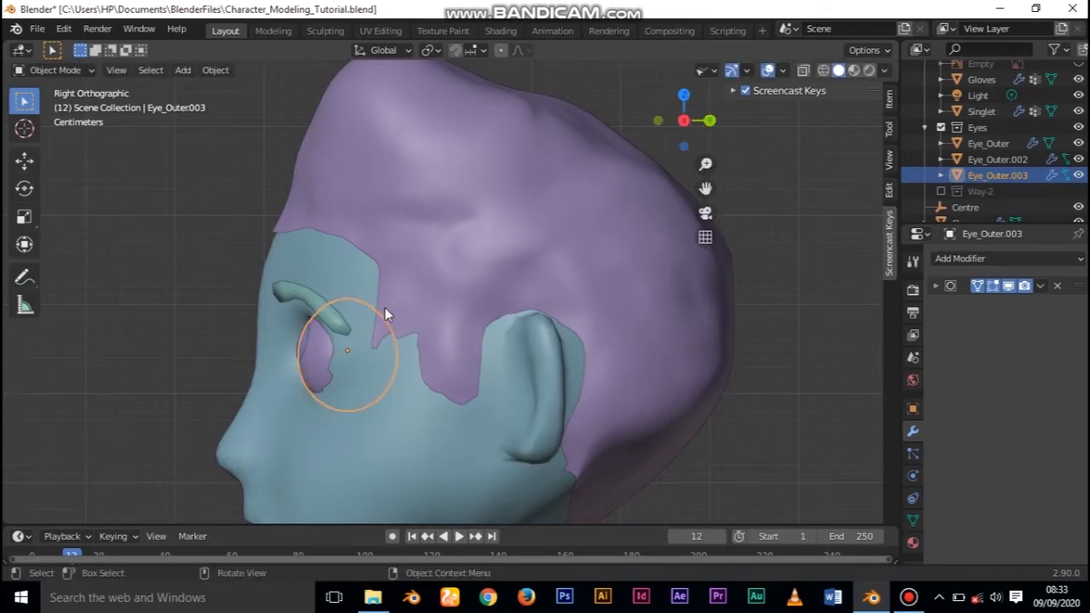
pyautogui.press('g')
pyautogui.press('y')
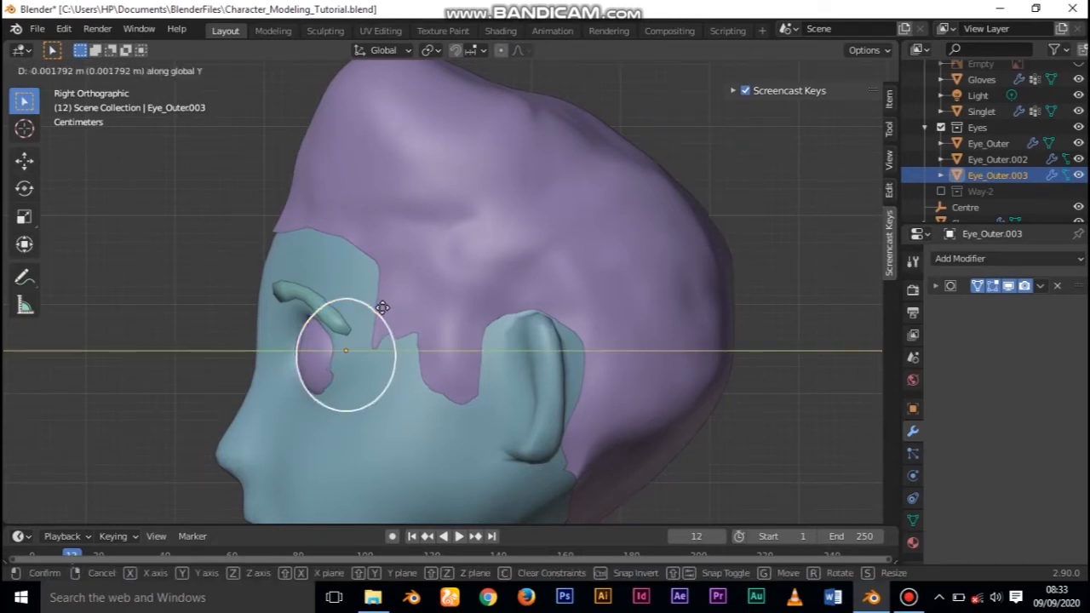
pyautogui.click(379, 305)
pyautogui.moveTo(315, 332); pyautogui.dragTo(498, 334, button='middle')
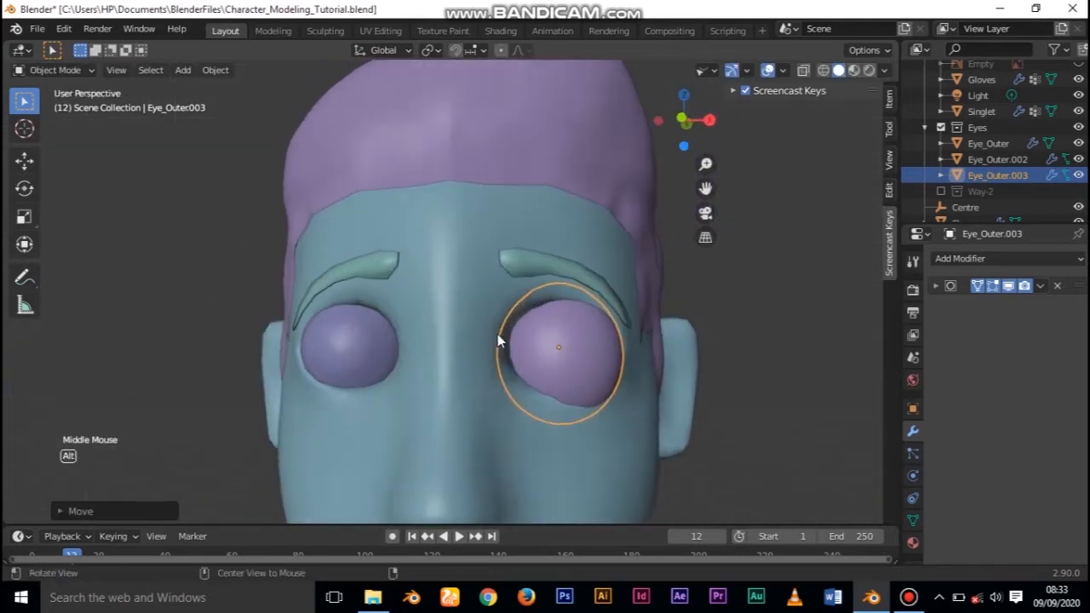
# - Examine the rotated sphere's selected middle loop in Edit Mode, using wireframe display and an orbited view
pyautogui.press('KP_1')
pyautogui.press('Tab')
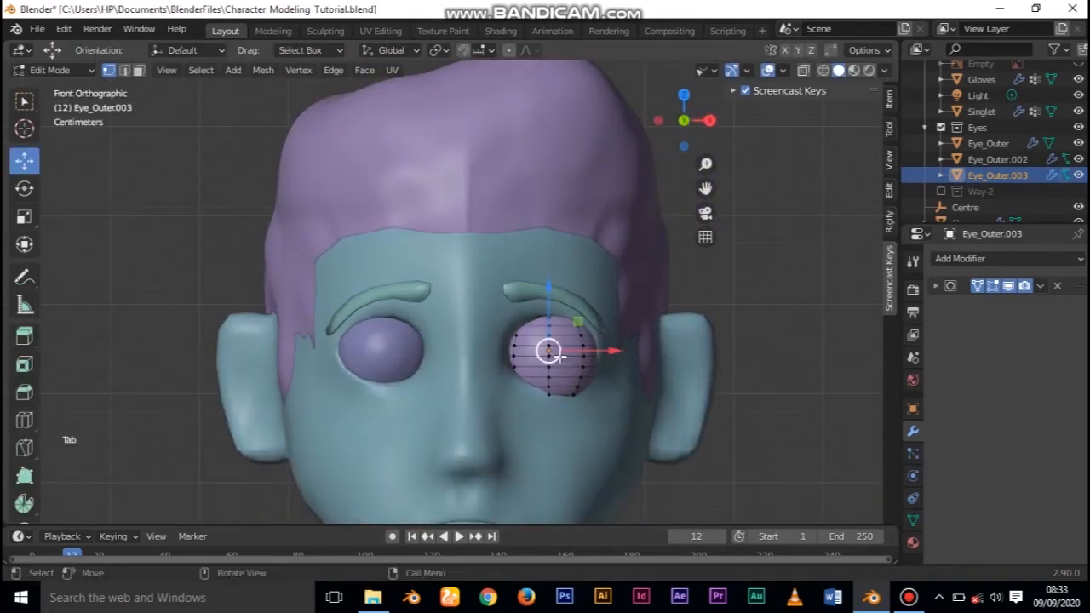
pyautogui.scroll(-5, 593, 355)
pyautogui.scroll(9, 593, 358)
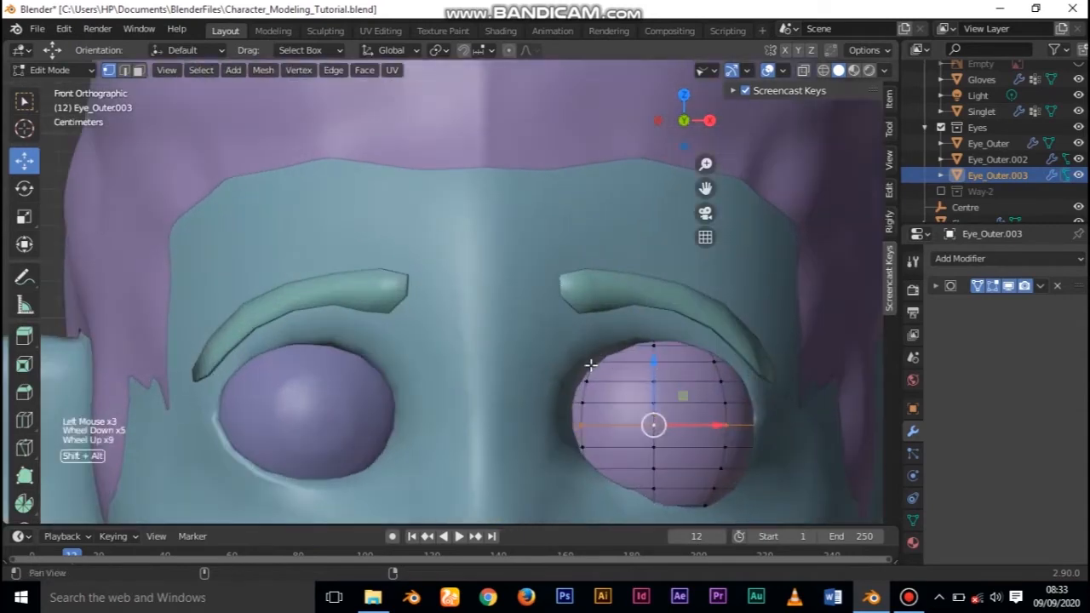
pyautogui.keyDown('shift'); pyautogui.moveTo(591, 366); pyautogui.dragTo(461, 228, button='middle'); pyautogui.keyUp('shift')
pyautogui.press('z')
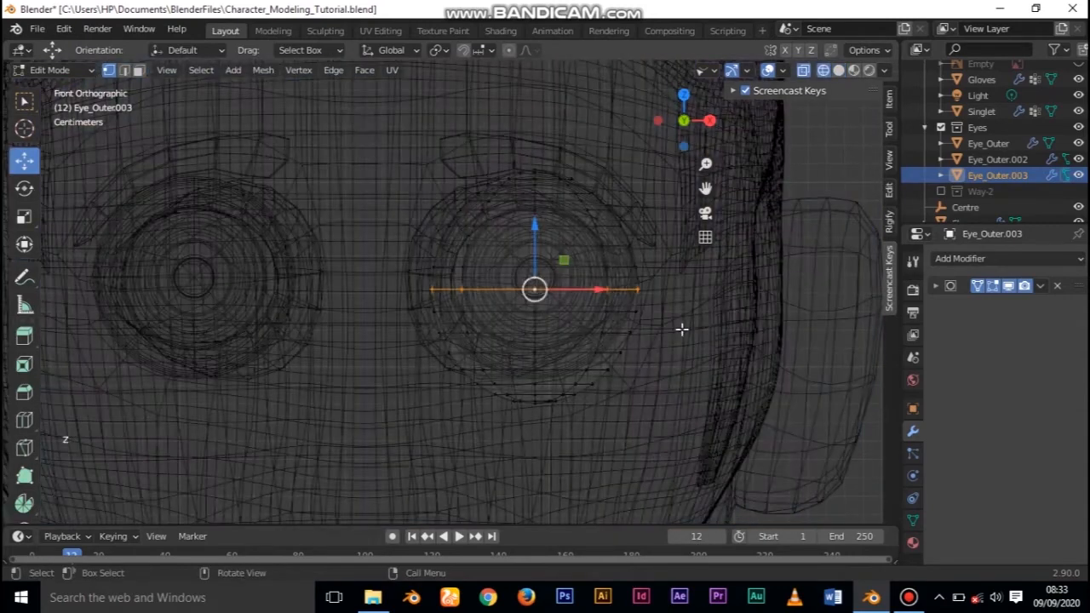
pyautogui.moveTo(600, 343); pyautogui.dragTo(487, 333, button='middle')
pyautogui.press('KP_1')
pyautogui.press('z')
pyautogui.click(602, 334)
pyautogui.scroll(-4, 627, 312)
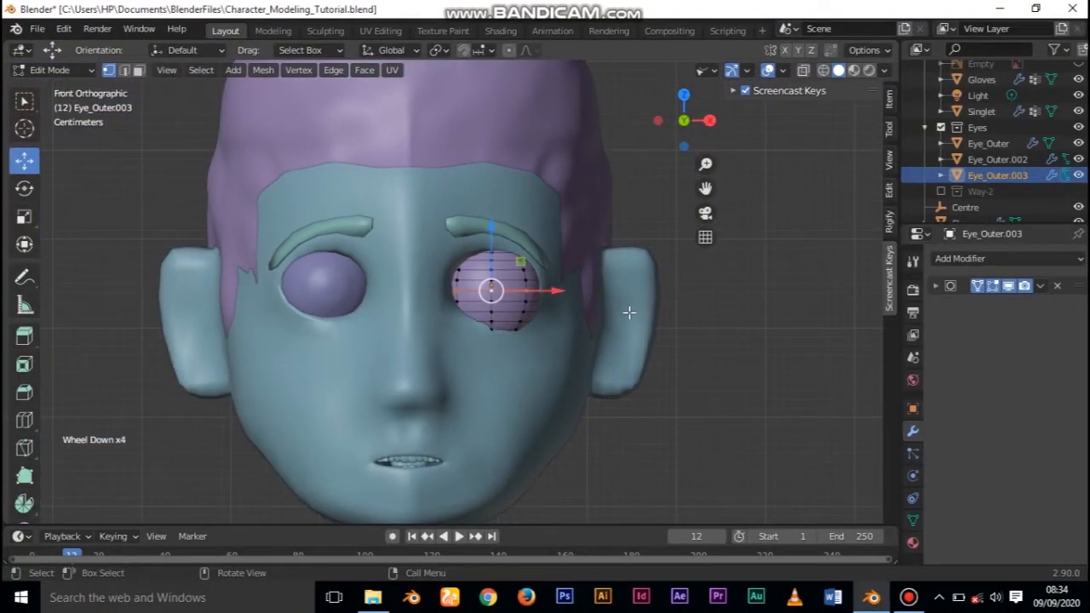
# - Separate the sphere's upper half into its own object, isolating it by temporarily hiding the middle loop
pyautogui.scroll(1, 629, 312)
pyautogui.press('h')
pyautogui.press('l')
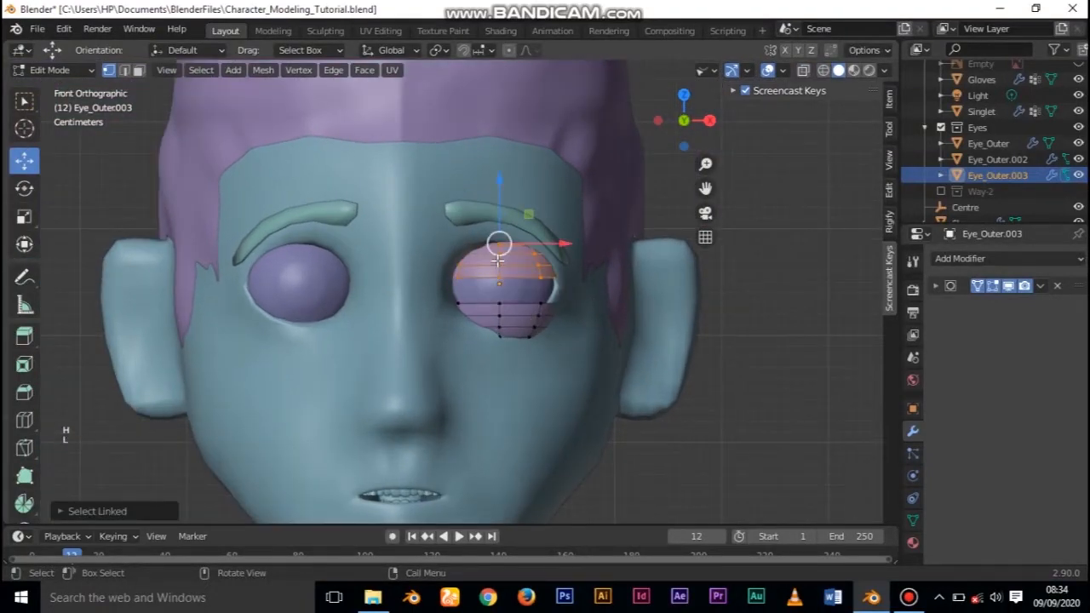
pyautogui.hotkey('alt', 'h')
pyautogui.press('p')
pyautogui.click(501, 270)
pyautogui.press('Tab')
# - Select the separated upper half of the sphere and rename it EyeLid_Up
pyautogui.click(535, 305)
pyautogui.click(533, 267)
pyautogui.click(534, 306)
pyautogui.moveTo(539, 309); pyautogui.dragTo(433, 336, button='middle')
pyautogui.click(334, 310)
pyautogui.click(370, 352)
pyautogui.click(362, 293)
pyautogui.doubleClick(996, 191)
pyautogui.write('EyeLid')
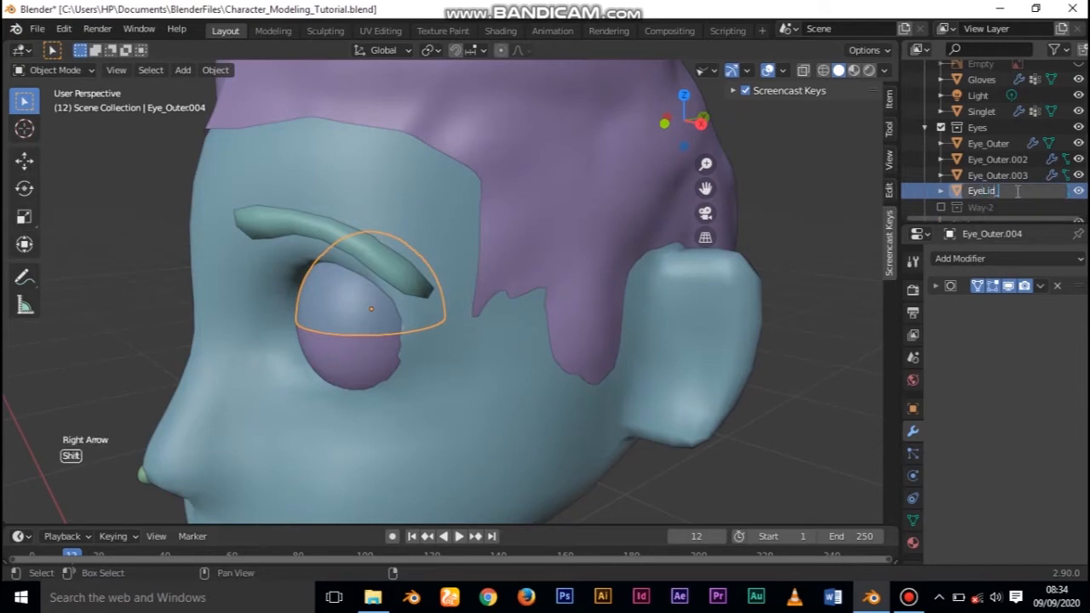
pyautogui.press('Return')
# - Rename the remaining lower half of the sphere as EyeLid_Down
pyautogui.click(368, 369)
pyautogui.click(369, 371)
pyautogui.click(369, 371)
pyautogui.click(369, 372)
pyautogui.click(996, 175)
pyautogui.click(959, 258)
pyautogui.doubleClick(987, 176)
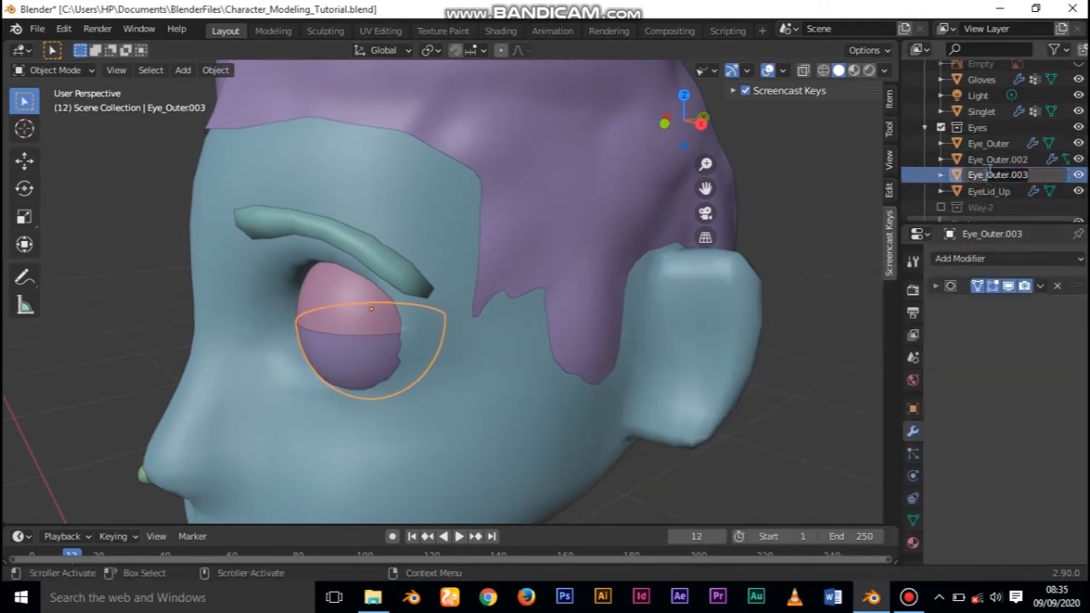
pyautogui.write('EyeLid_Down')
pyautogui.press('Return')
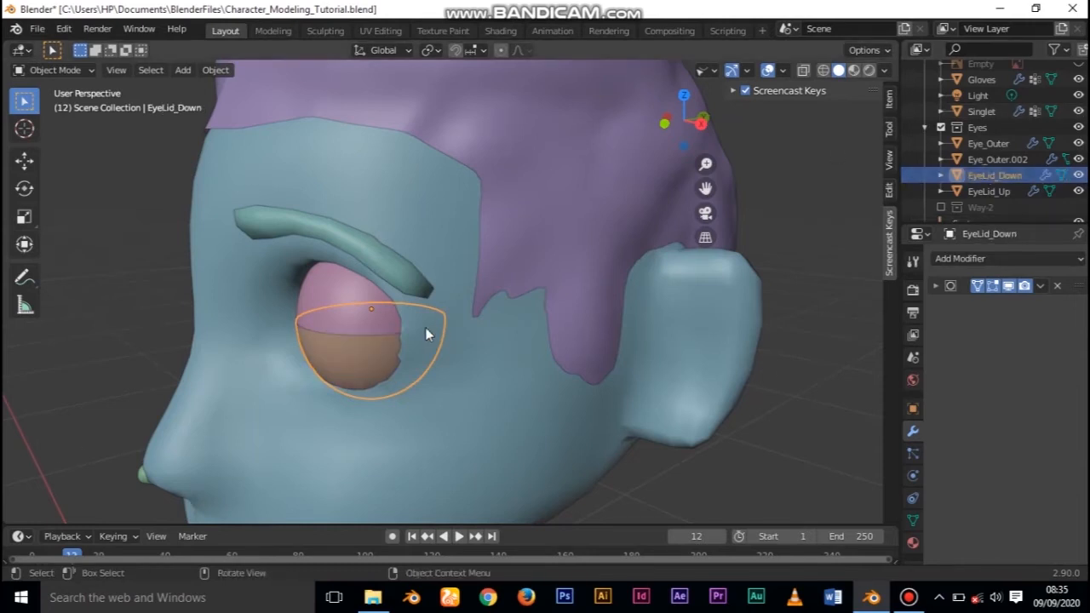
# - Rotate EyeLid_Down in the side view so its front edge drops and uncovers the lower part of the eyeball
pyautogui.press('KP_1')
pyautogui.press('KP_3')
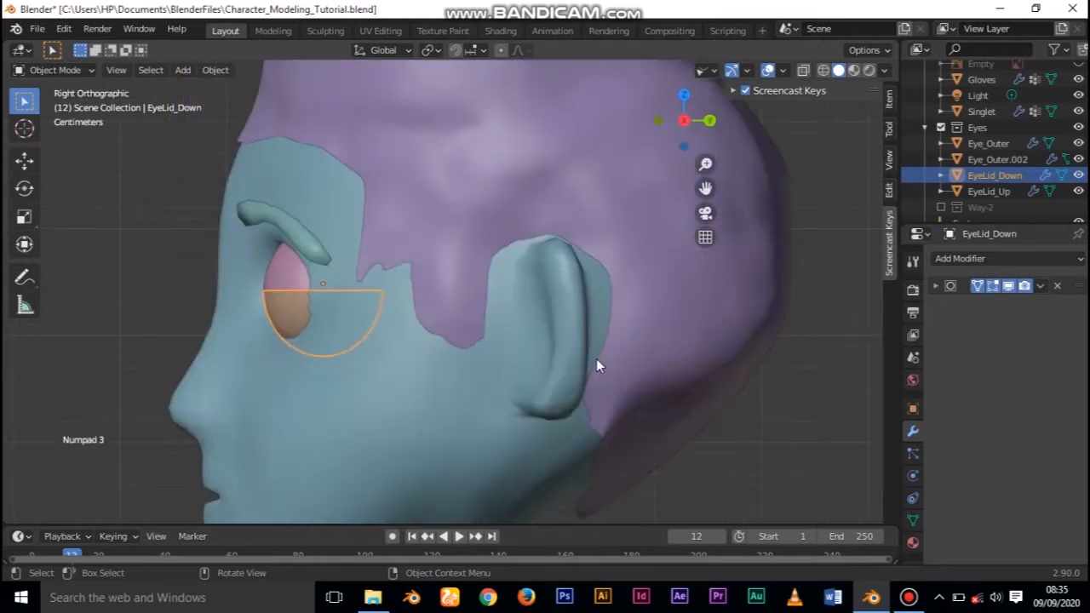
pyautogui.click(25, 189)
pyautogui.moveTo(379, 256); pyautogui.dragTo(349, 234)
pyautogui.keyDown('alt'); pyautogui.moveTo(374, 301); pyautogui.dragTo(476, 305, button='middle'); pyautogui.keyUp('alt')
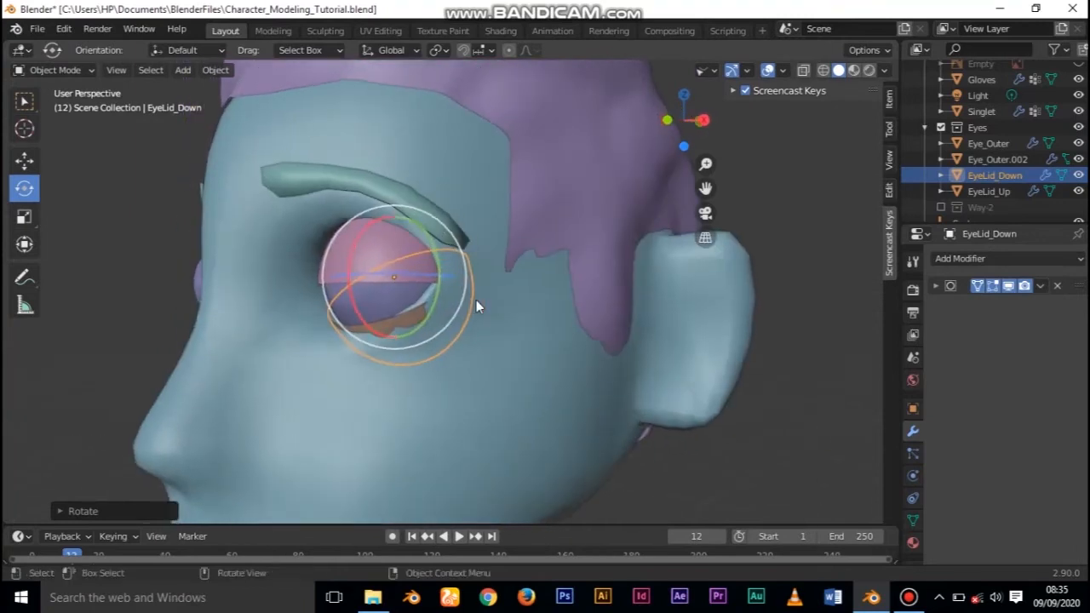
# - Rotate EyeLid_Up in the side view so its front edge lifts and uncovers the upper part of the eyeball
pyautogui.press('KP_3')
pyautogui.moveTo(394, 255); pyautogui.dragTo(415, 293)
pyautogui.click(274, 275)
pyautogui.press('KP_1')
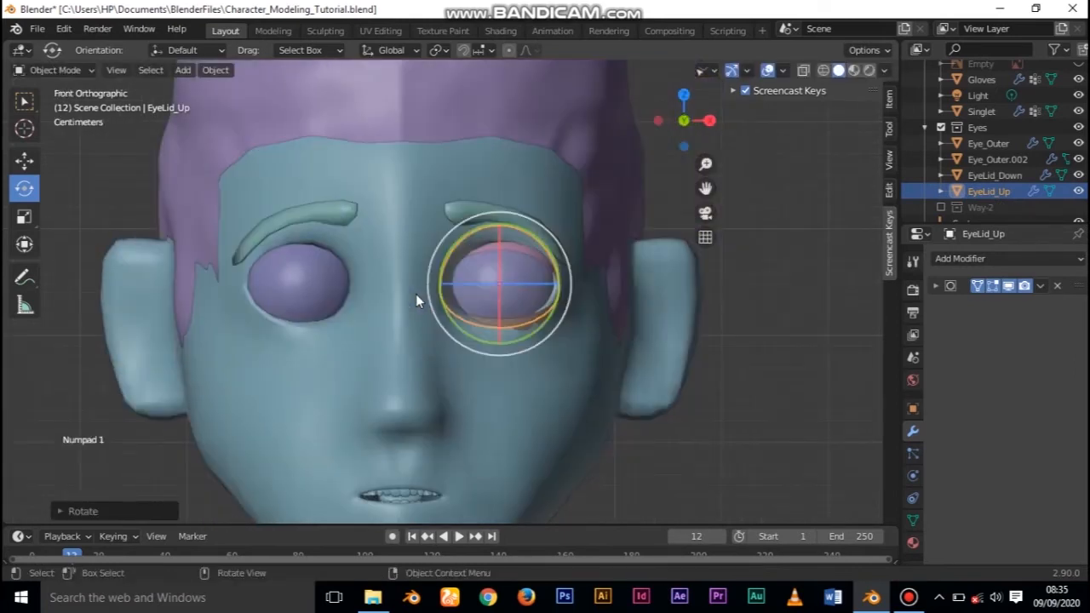
# - Select EyeLid_Down and move it slightly upward against the eyeball
pyautogui.click(415, 294)
pyautogui.scroll(-6, 416, 293)
pyautogui.scroll(7, 416, 293)
pyautogui.click(539, 324)
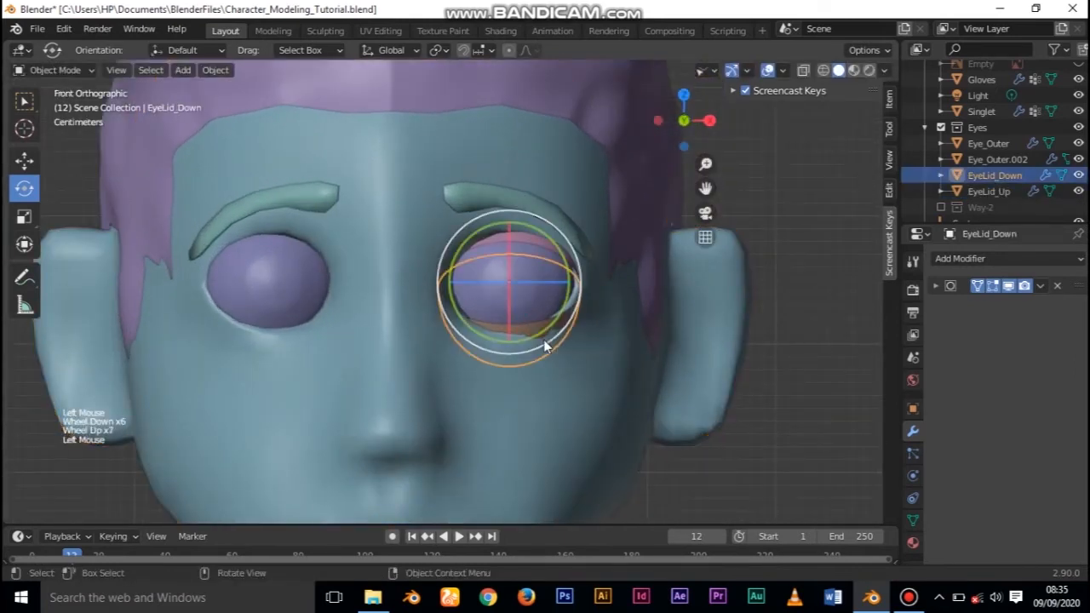
pyautogui.moveTo(555, 344); pyautogui.dragTo(533, 377, button='middle')
pyautogui.press('KP_5')
pyautogui.press('KP_3')
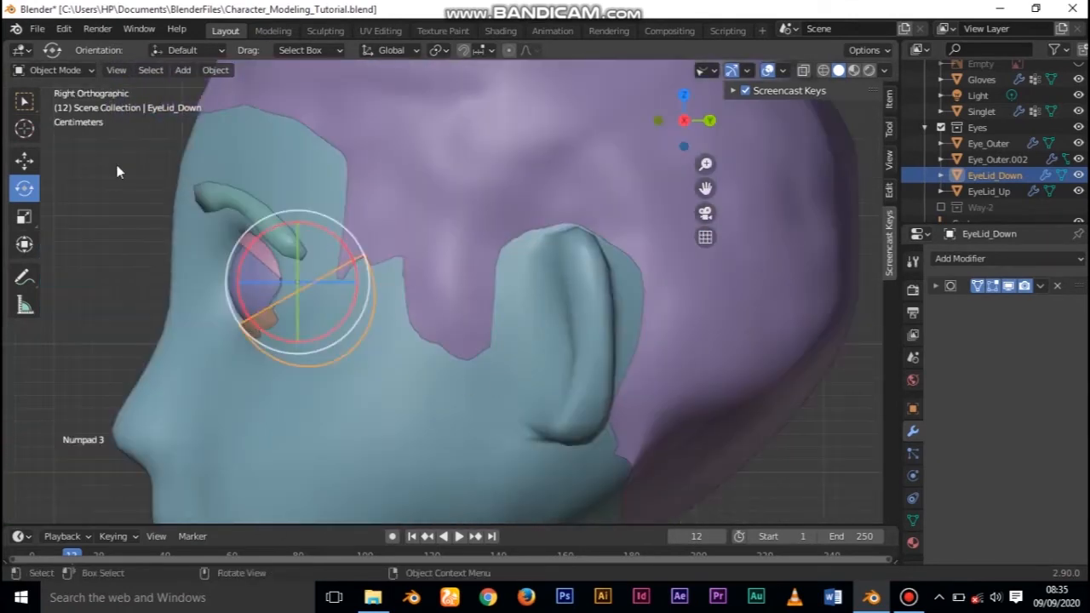
pyautogui.click(34, 169)
pyautogui.moveTo(290, 207); pyautogui.dragTo(295, 207)
pyautogui.moveTo(295, 206); pyautogui.dragTo(401, 244, button='middle')
pyautogui.press('KP_1')
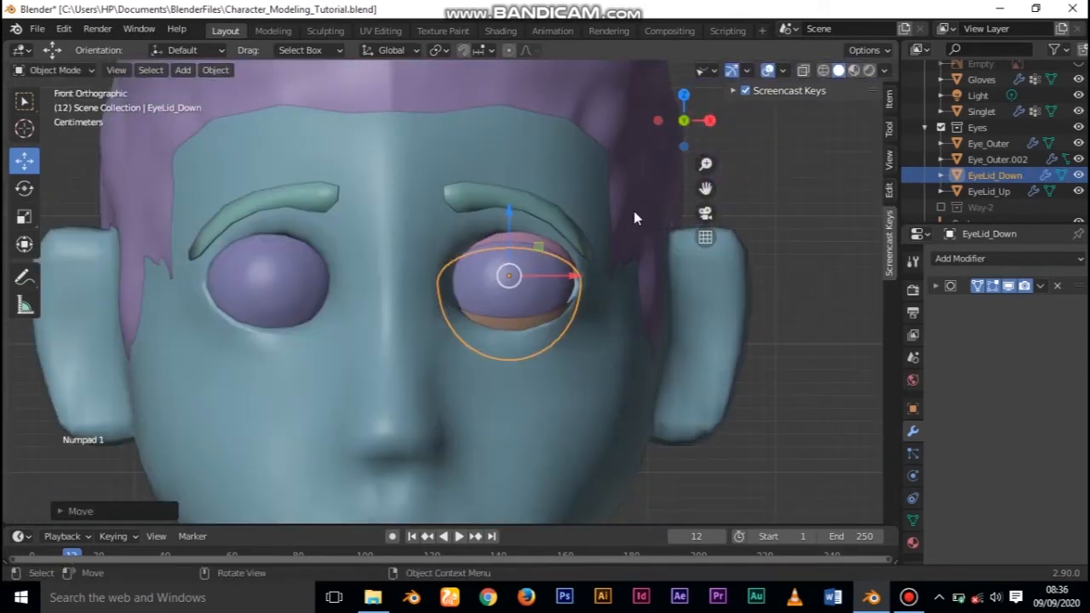
# - Add a Solidify modifier to EyeLid_Down and set its thickness to 0.05 m
pyautogui.click(960, 259)
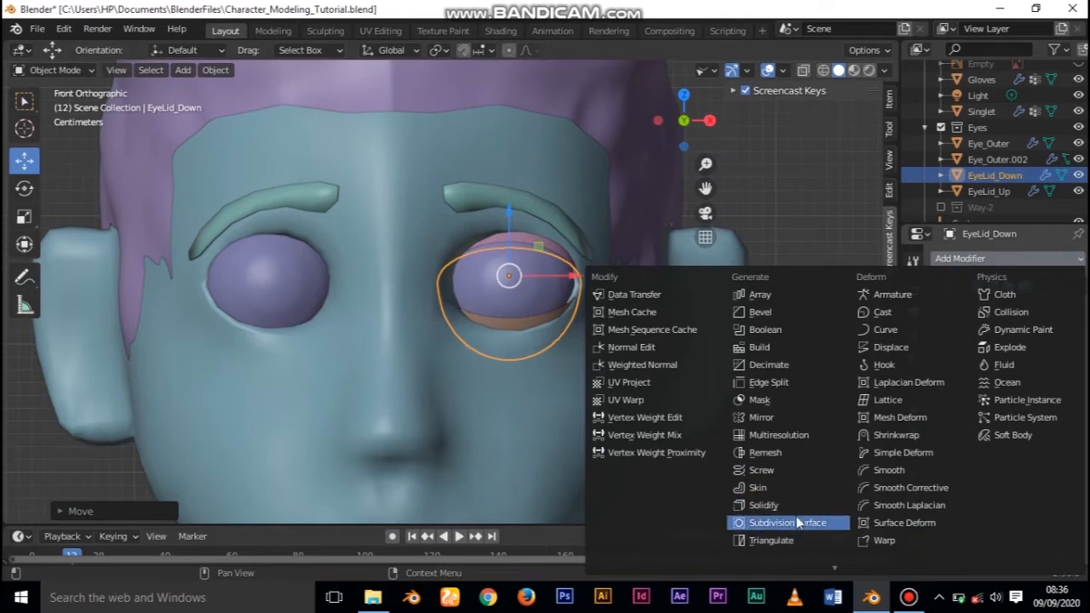
pyautogui.click(766, 505)
pyautogui.click(909, 598)
pyautogui.click(909, 597)
pyautogui.keyDown('alt'); pyautogui.moveTo(601, 360); pyautogui.dragTo(546, 396, button='middle'); pyautogui.keyUp('alt')
pyautogui.click(1060, 352)
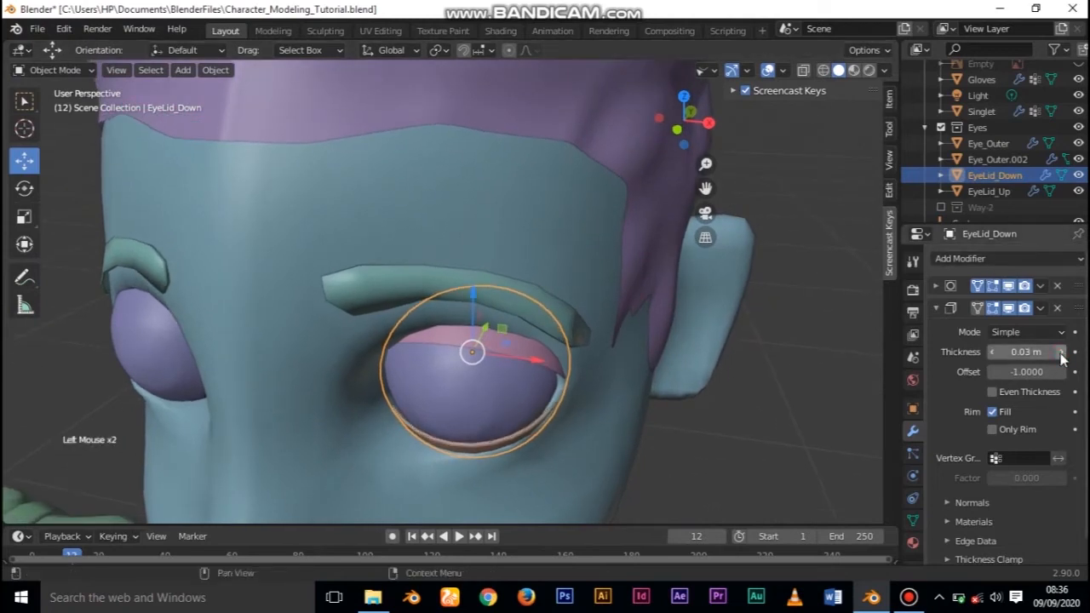
pyautogui.click(992, 352)
pyautogui.keyDown('alt'); pyautogui.moveTo(634, 405); pyautogui.dragTo(595, 361, button='middle'); pyautogui.keyUp('alt')
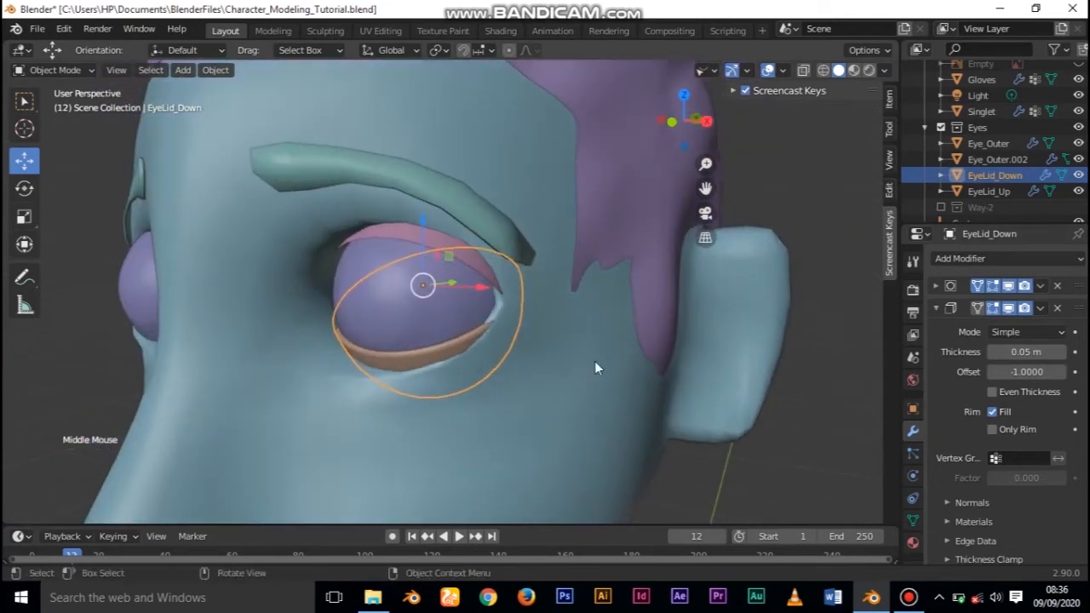
# - Copy the modifiers from EyeLid_Down to EyeLid_Up by linking them, keeping EyeLid_Down as the source
pyautogui.click(410, 235)
pyautogui.keyDown('shift'); pyautogui.click(408, 360); pyautogui.keyUp('shift')
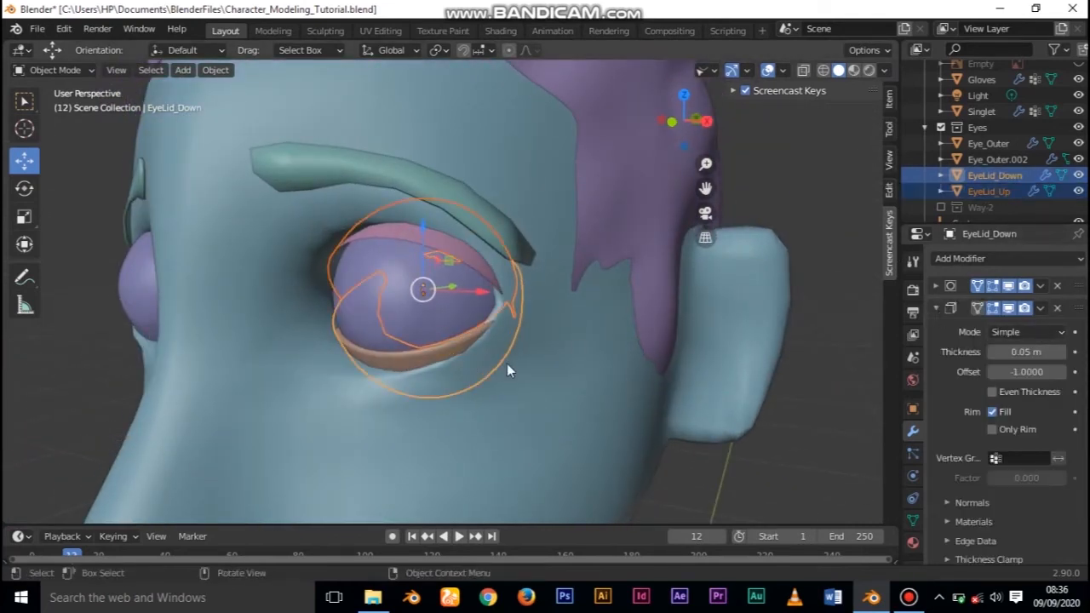
pyautogui.hotkey('ctrl', 'l')
pyautogui.click(445, 474)
pyautogui.moveTo(537, 408); pyautogui.dragTo(651, 280, button='middle')
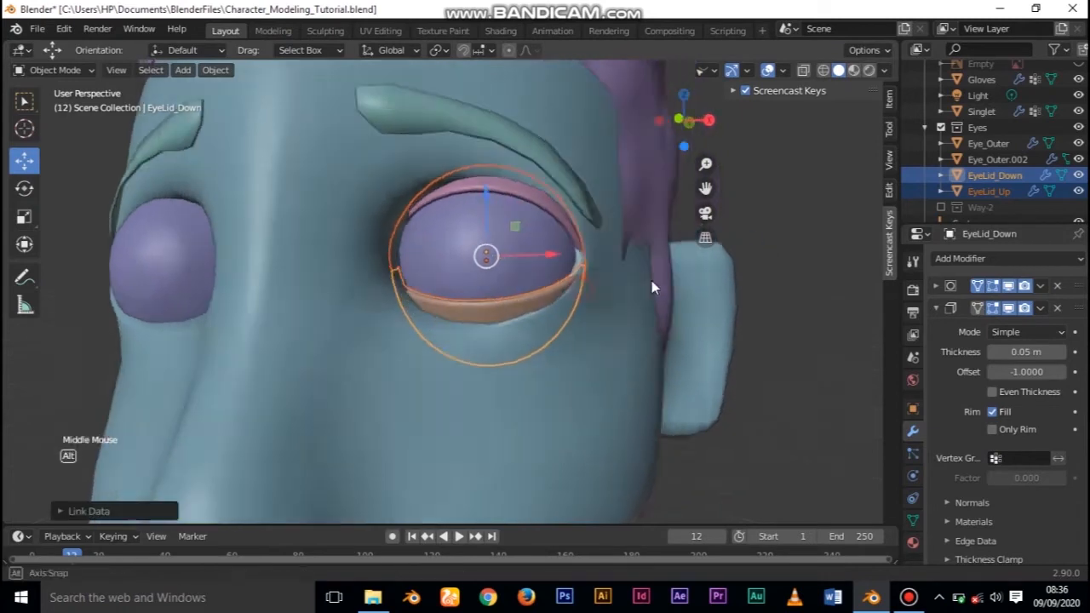
# - Apply the Solidify modifier on EyeLid_Up and on EyeLid_Down
pyautogui.press('KP_1')
pyautogui.click(596, 309)
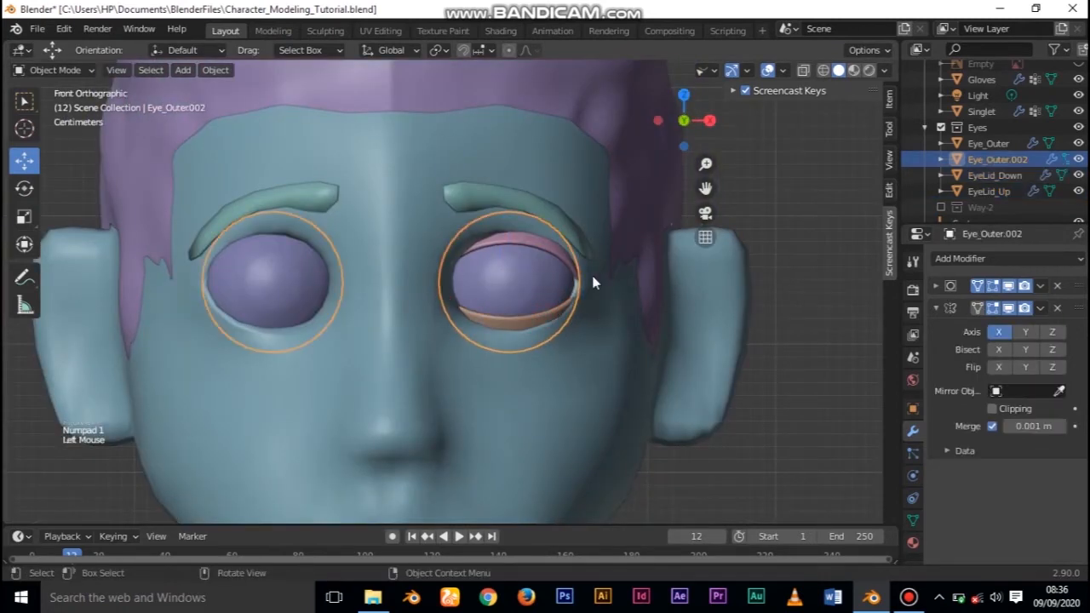
pyautogui.click(528, 243)
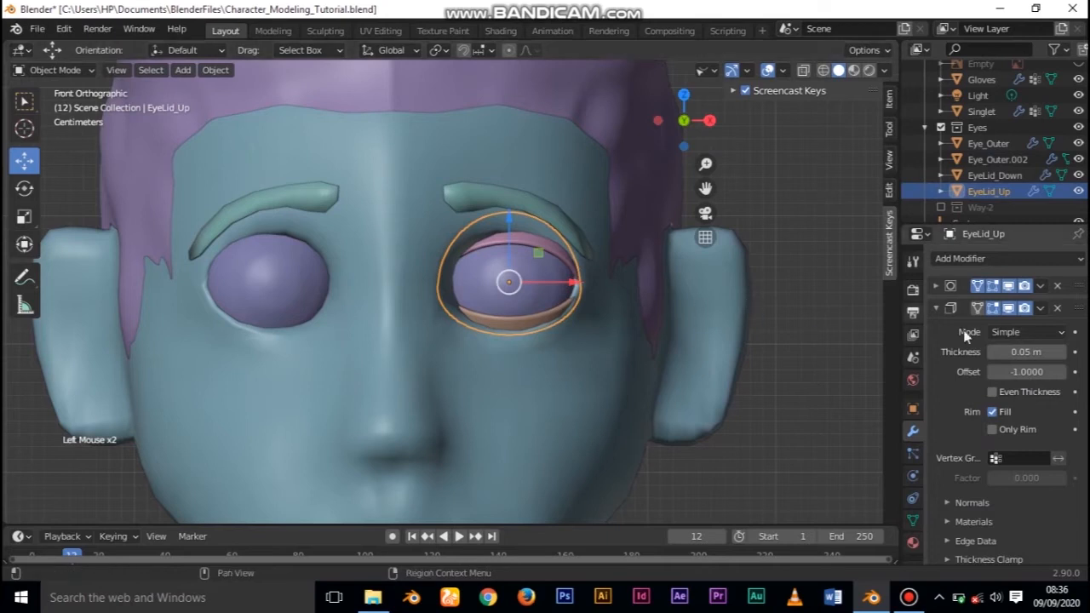
pyautogui.click(1039, 308)
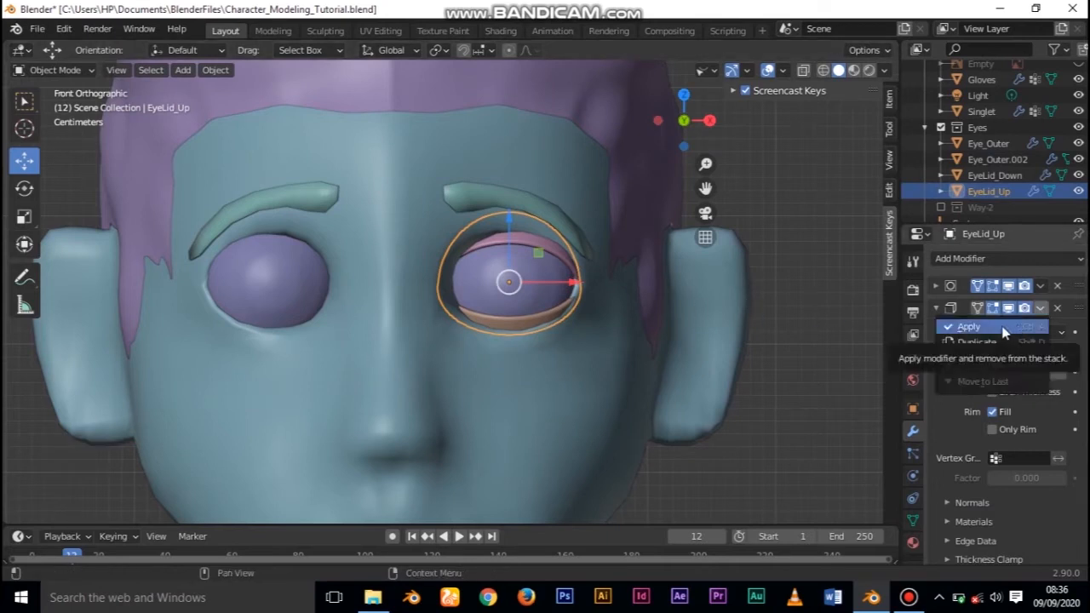
pyautogui.click(969, 327)
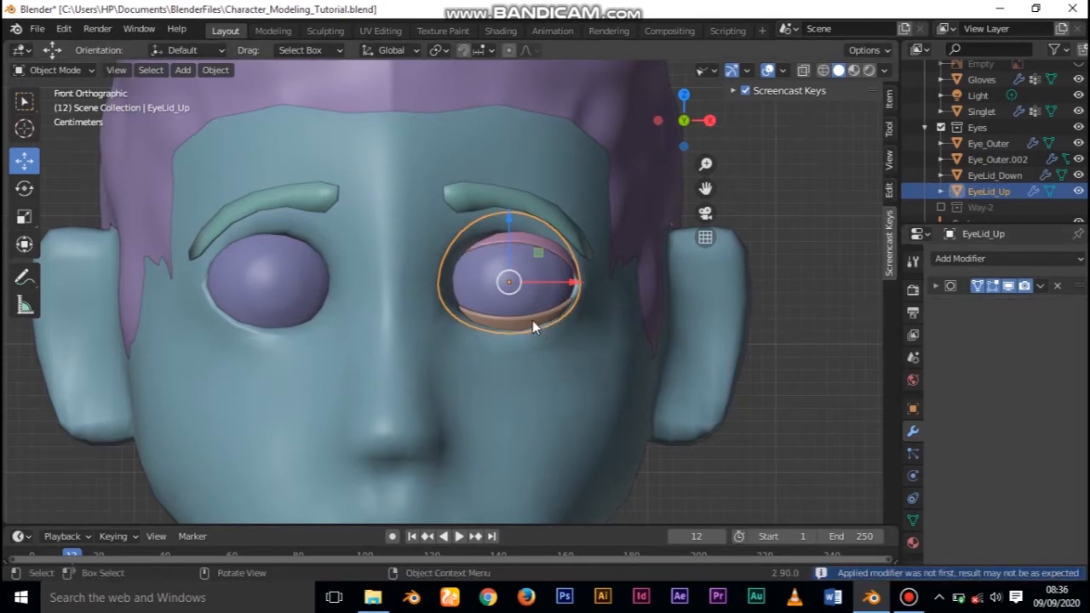
pyautogui.click(532, 320)
pyautogui.click(1040, 309)
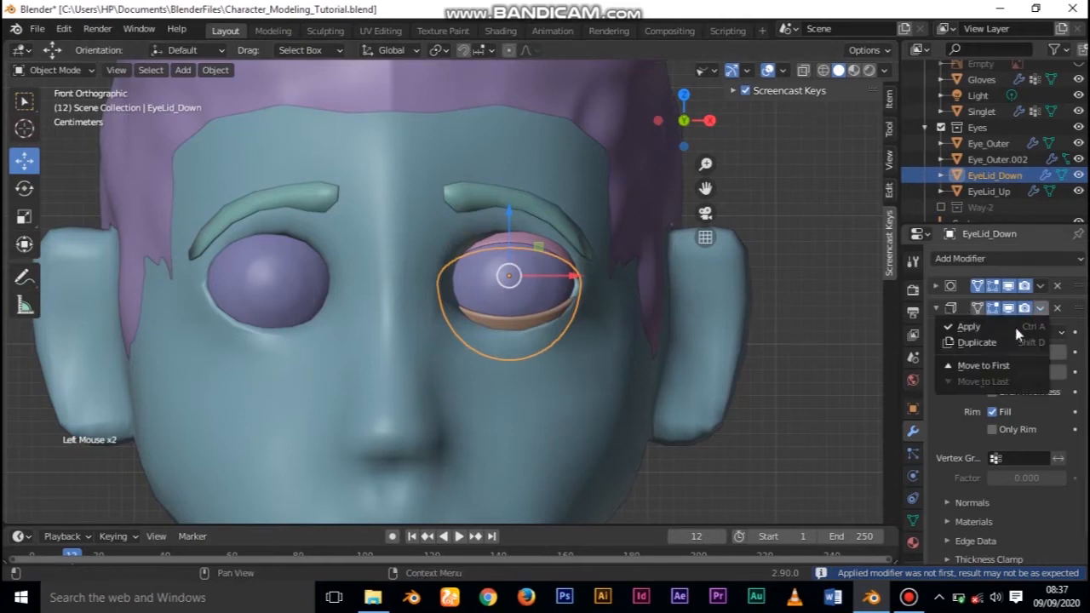
pyautogui.click(967, 328)
pyautogui.click(561, 354)
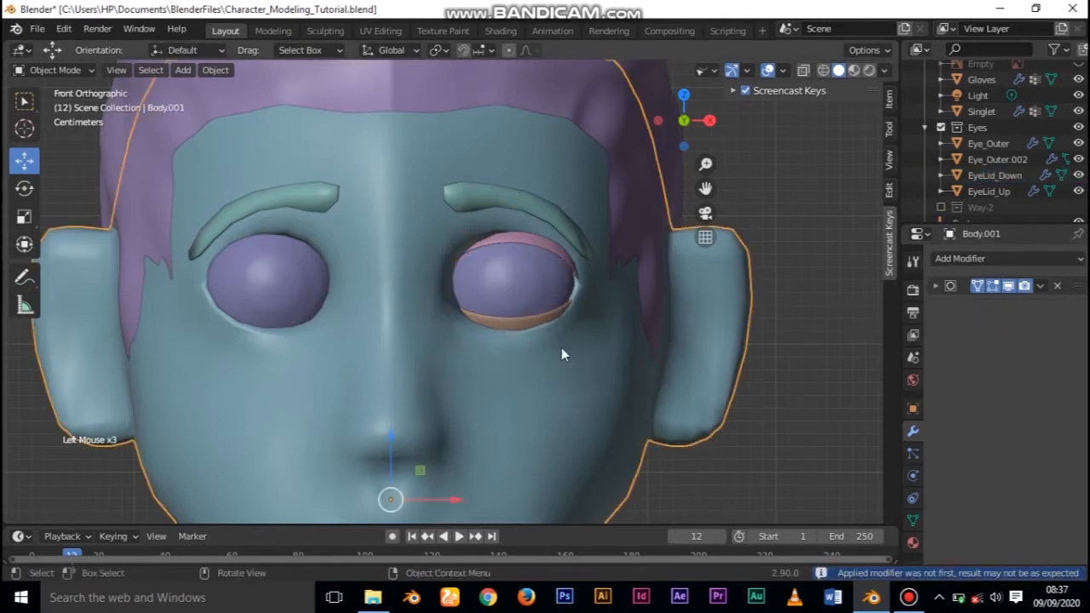
# - Select both eyelids with EyeLid_Down active, inspect them in local view and return to the full scene
pyautogui.click(533, 305)
pyautogui.click(535, 243)
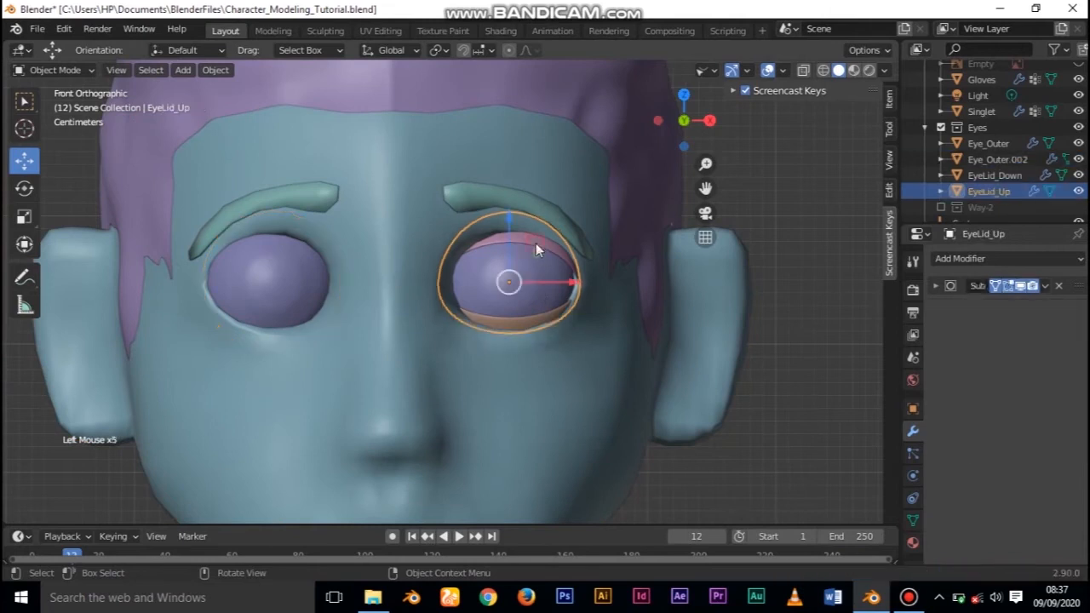
pyautogui.keyDown('shift'); pyautogui.click(545, 311); pyautogui.keyUp('shift')
pyautogui.press('KP_Divide')
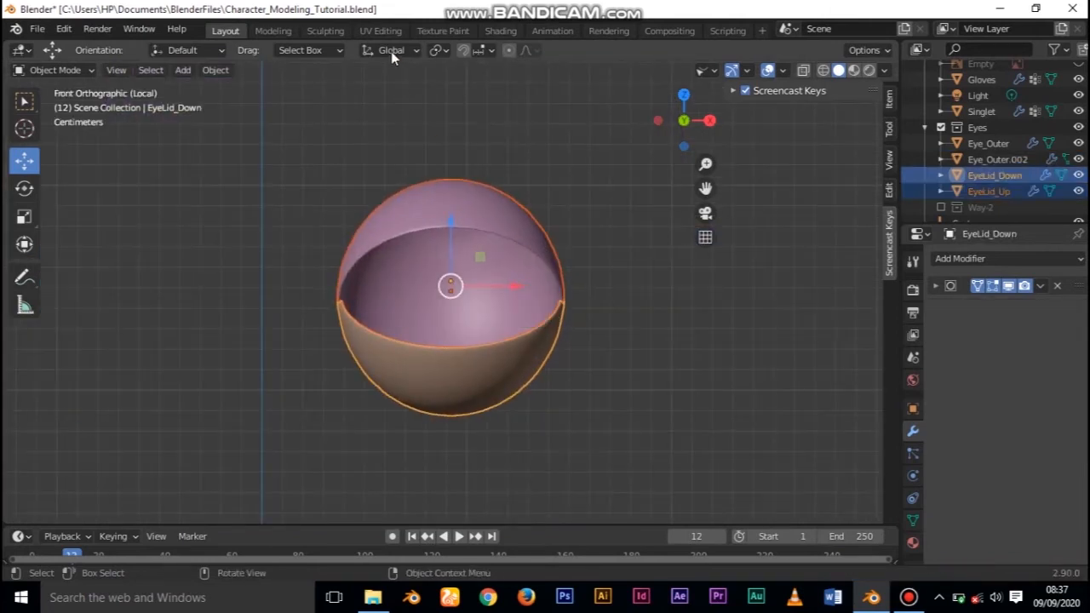
pyautogui.press('KP_Divide')
# - Open the Sculpting workspace for EyeLid_Down, frame the face and choose the Grab brush
pyautogui.click(324, 30)
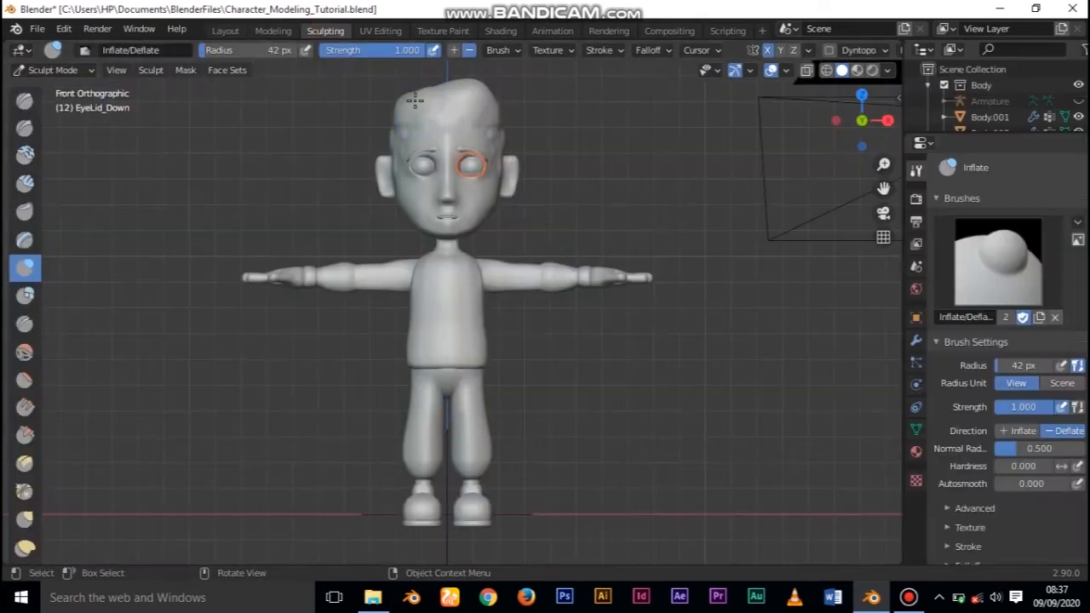
pyautogui.scroll(7, 562, 252)
pyautogui.keyDown('shift'); pyautogui.moveTo(559, 254); pyautogui.dragTo(592, 482, button='middle'); pyautogui.keyUp('shift')
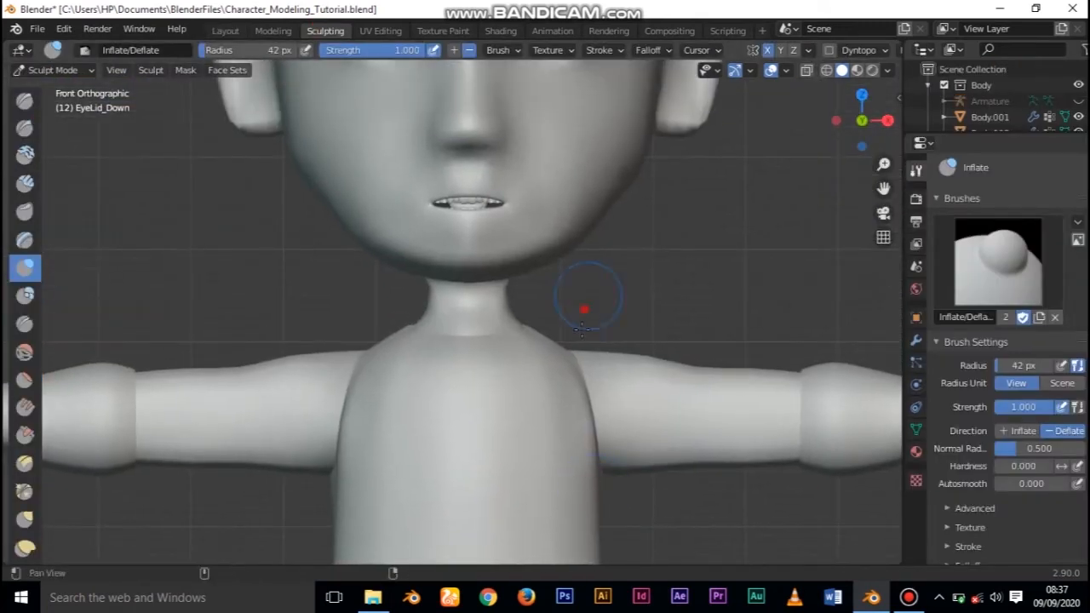
pyautogui.keyDown('shift'); pyautogui.moveTo(587, 304); pyautogui.dragTo(592, 68, button='middle'); pyautogui.keyUp('shift')
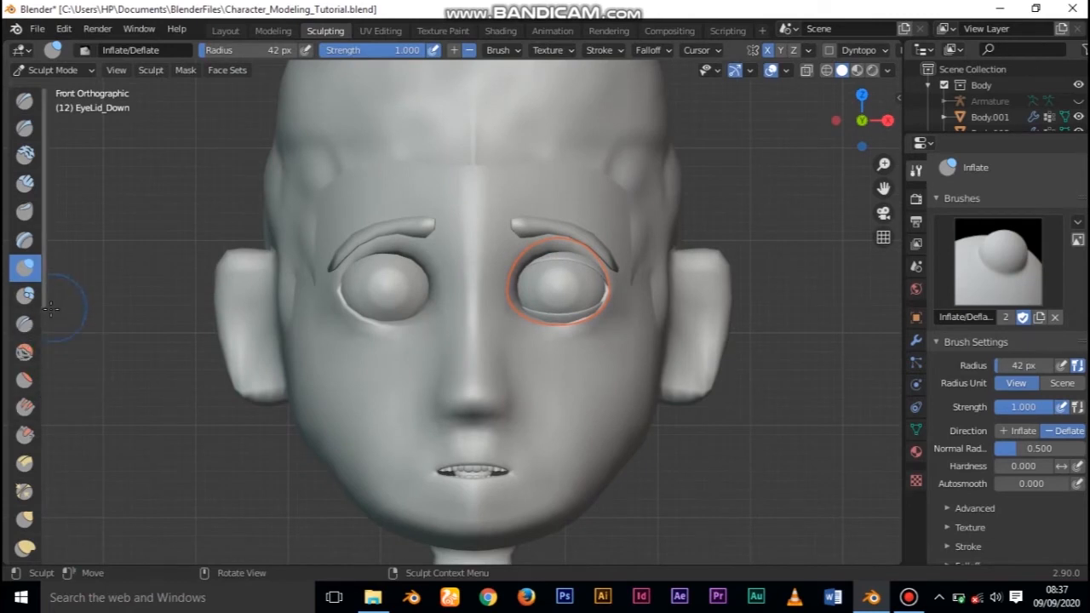
pyautogui.moveTo(44, 311); pyautogui.dragTo(71, 315)
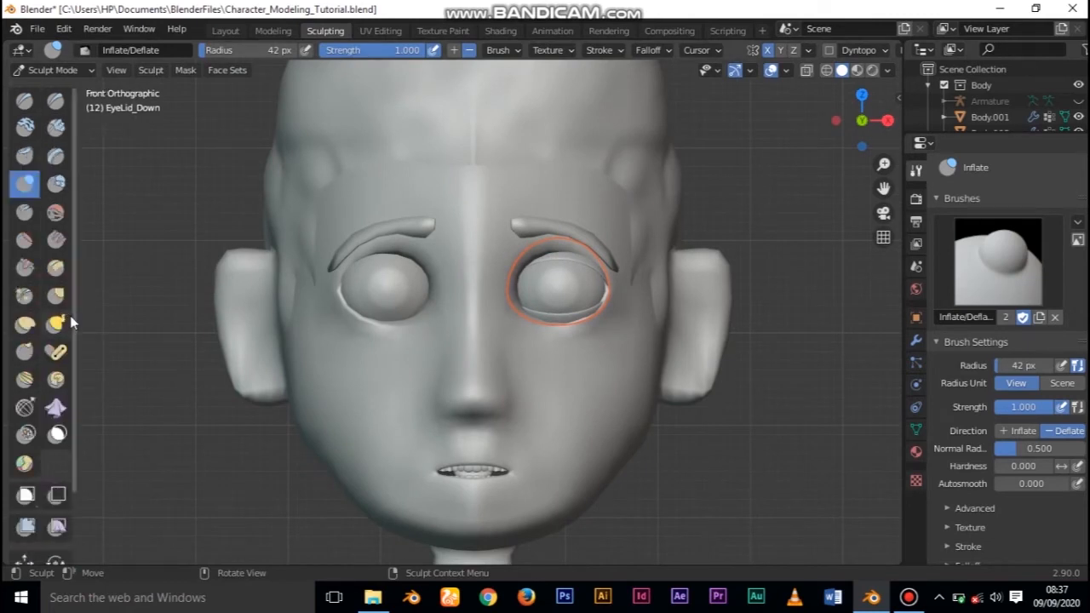
pyautogui.click(56, 295)
pyautogui.scroll(5, 564, 226)
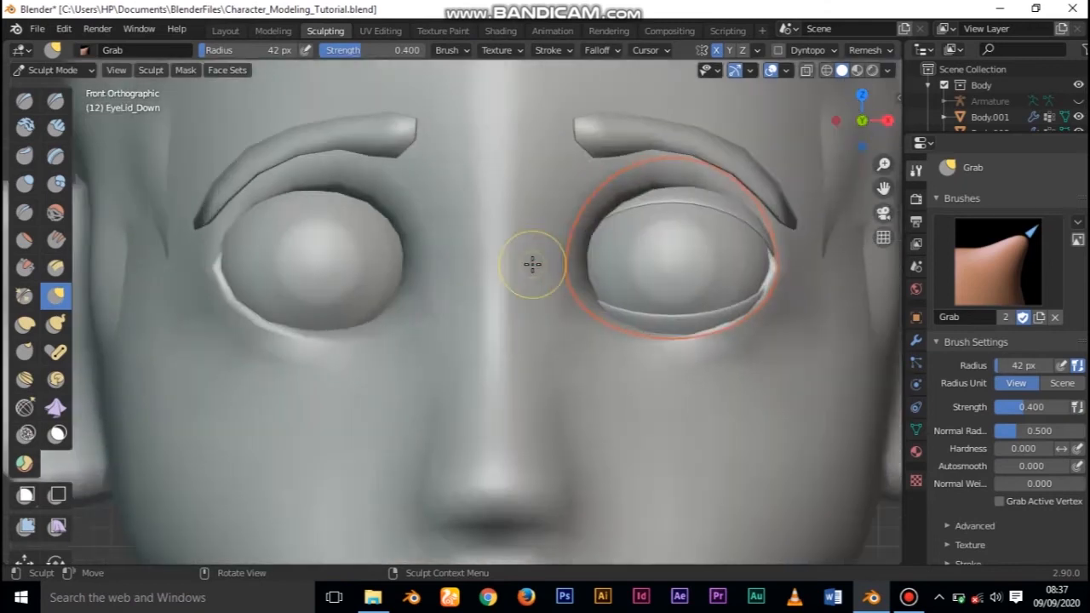
pyautogui.keyDown('shift'); pyautogui.moveTo(409, 296); pyautogui.dragTo(399, 302, button='middle'); pyautogui.keyUp('shift')
pyautogui.moveTo(499, 242)
pyautogui.mouseDown()
pyautogui.moveTo(501, 254)
pyautogui.moveTo(545, 224)
pyautogui.mouseUp()
pyautogui.scroll(-3, 587, 238)
pyautogui.scroll(2, 606, 231)
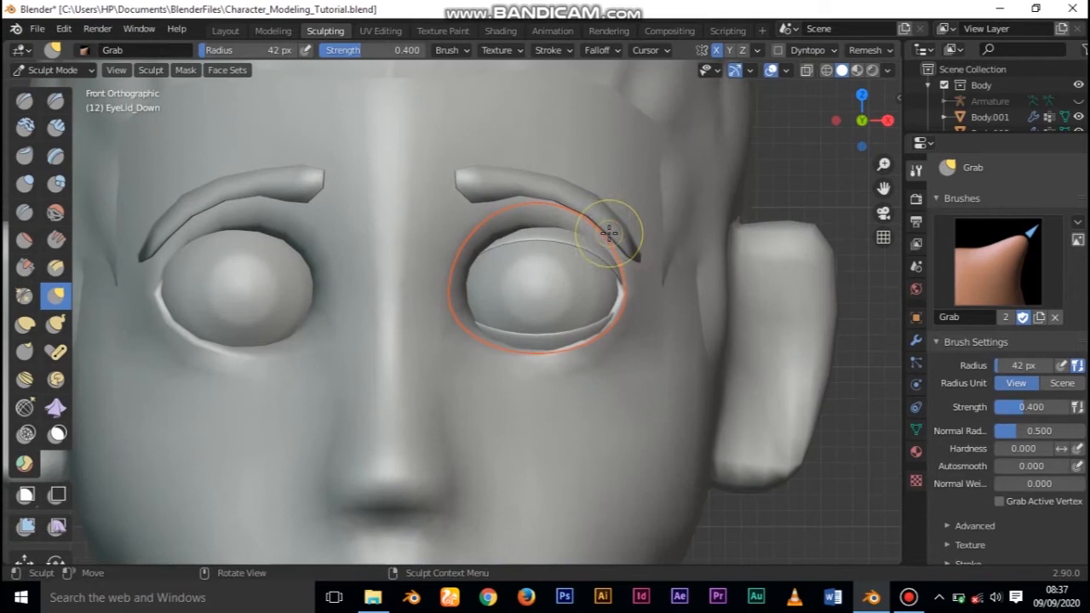
# - Try Dyntopo with Constant Detail for pulling up the inner corner of EyeLid_Down, and undo the trial strokes
pyautogui.click(790, 50)
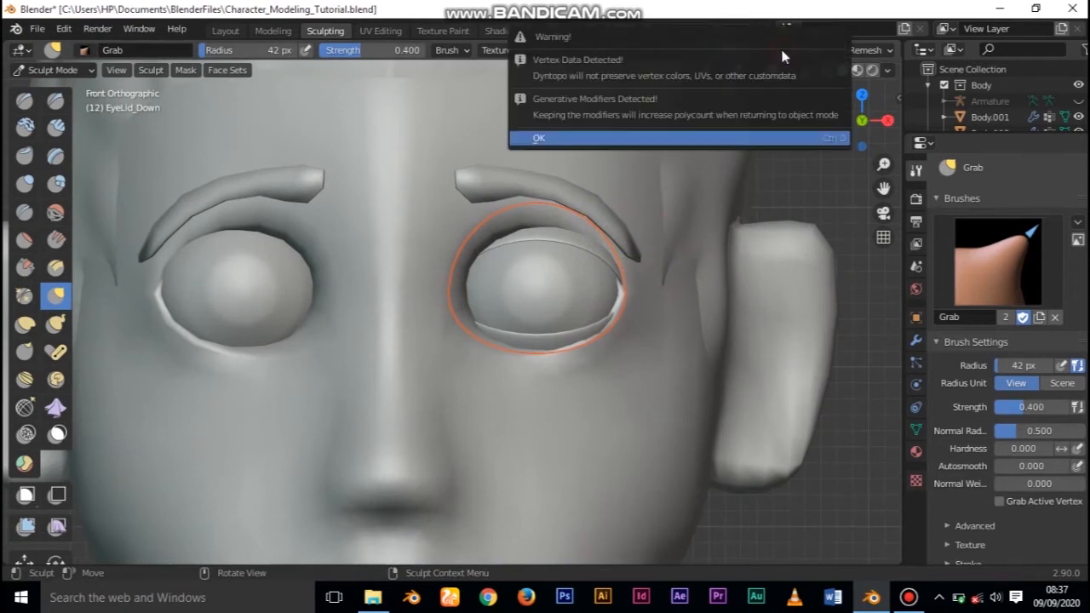
pyautogui.click(758, 137)
pyautogui.click(835, 51)
pyautogui.click(838, 115)
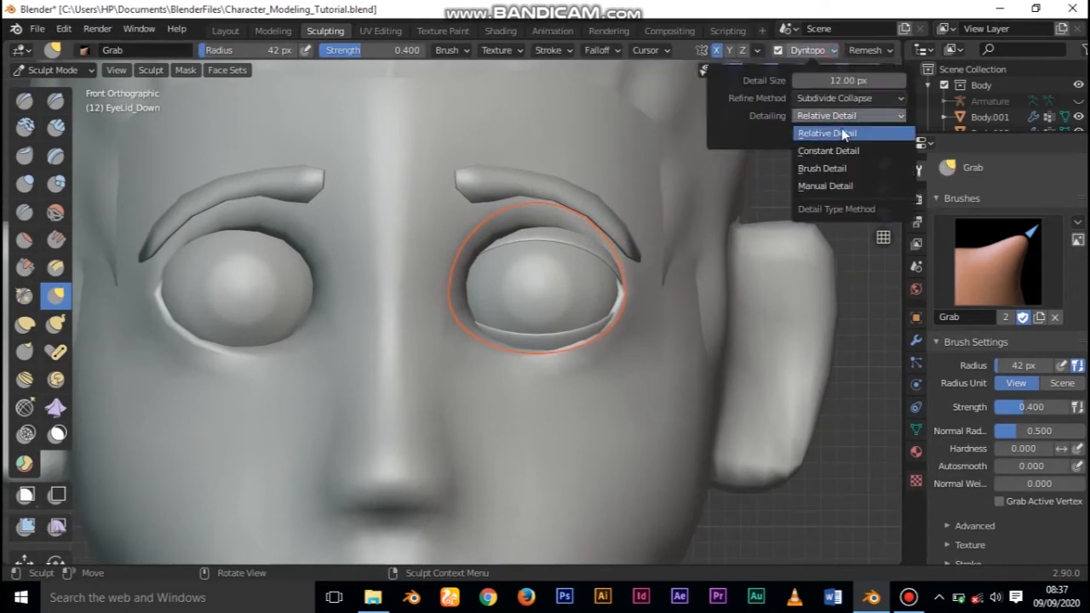
pyautogui.click(844, 151)
pyautogui.moveTo(478, 320); pyautogui.dragTo(474, 298)
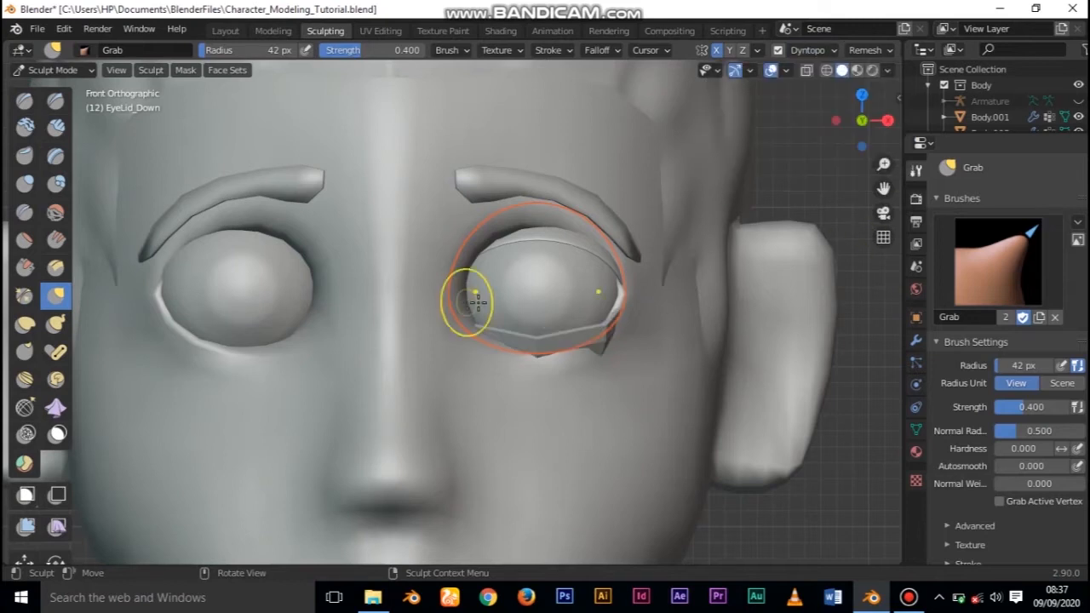
pyautogui.hotkey('ctrl', 'z')
pyautogui.hotkey('ctrl', 'z')
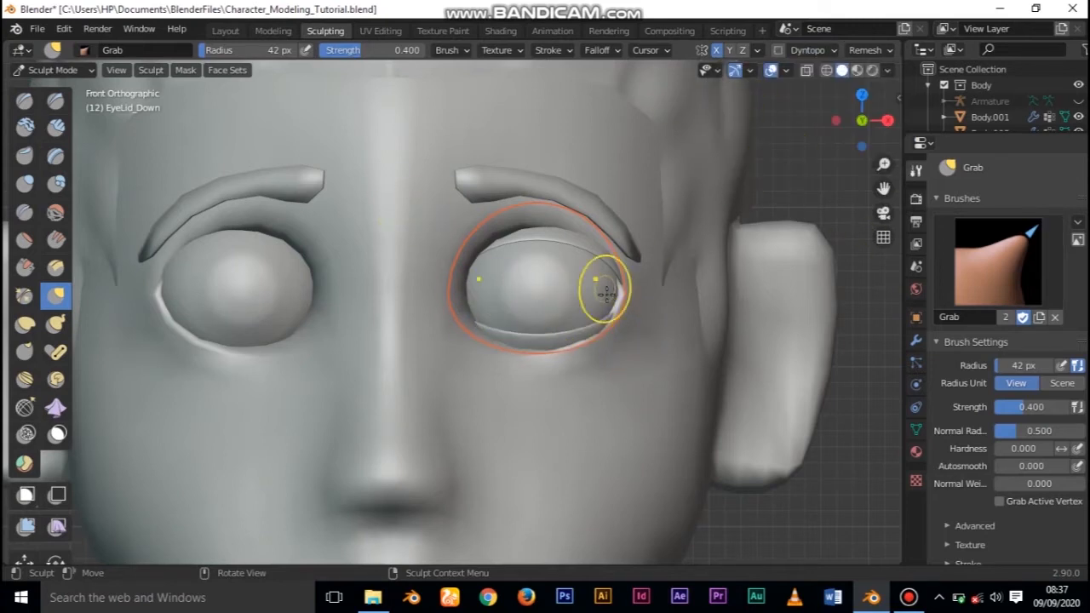
pyautogui.moveTo(487, 324); pyautogui.dragTo(477, 289)
pyautogui.hotkey('ctrl', 'z')
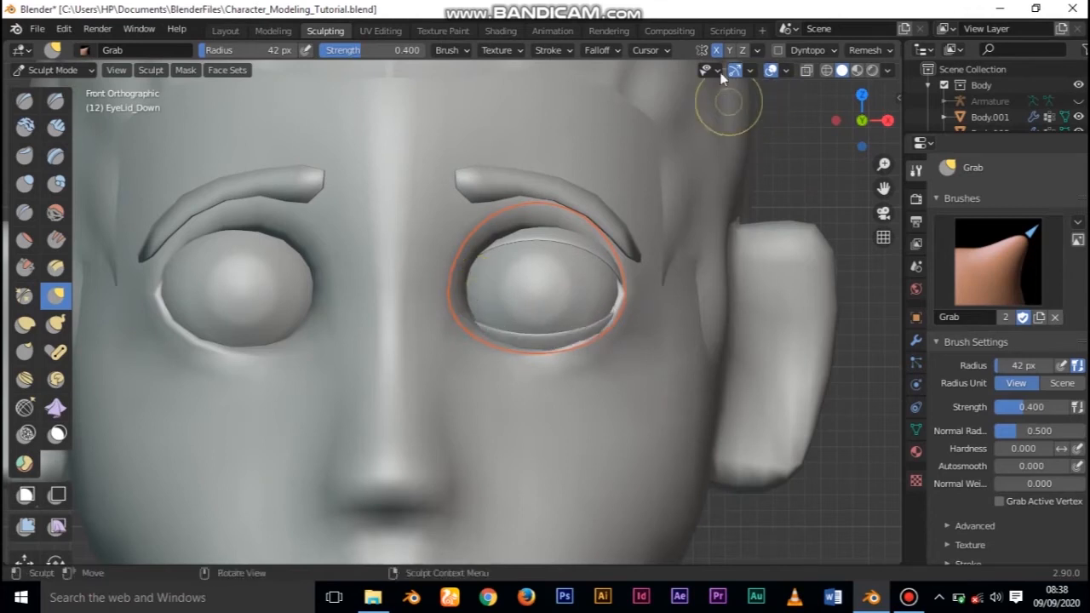
# - Pull the inner end of EyeLid_Down's edge with the Grab brush to start raising it along the eyeball
pyautogui.moveTo(489, 321); pyautogui.dragTo(485, 284)
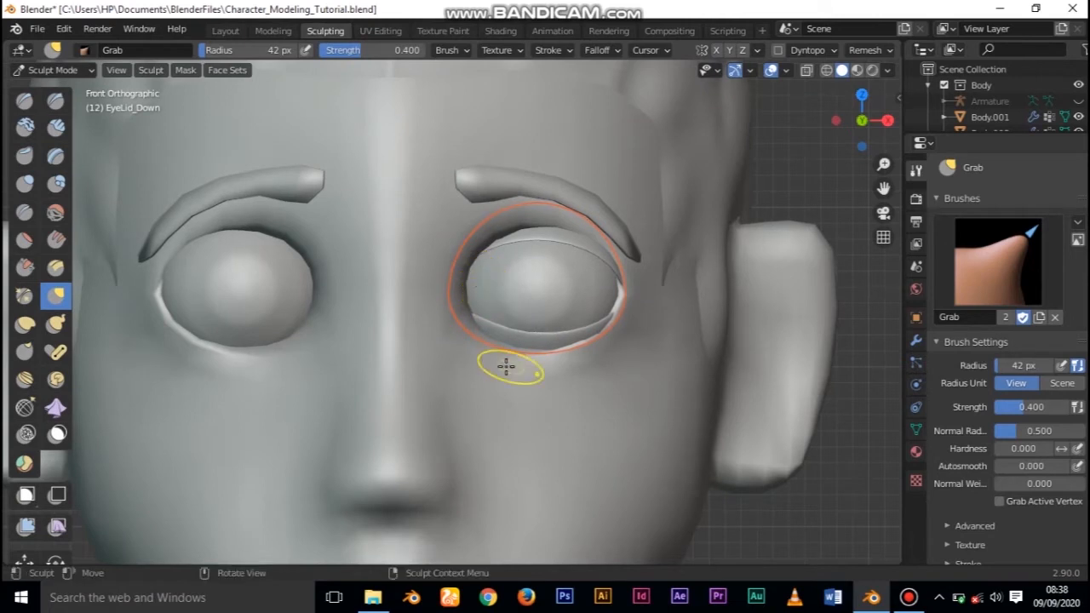
pyautogui.moveTo(484, 322)
pyautogui.mouseDown()
pyautogui.moveTo(527, 335)
pyautogui.moveTo(536, 373)
pyautogui.moveTo(6, 292)
pyautogui.moveTo(185, 320)
pyautogui.moveTo(440, 414)
pyautogui.moveTo(480, 407)
pyautogui.moveTo(511, 420)
pyautogui.moveTo(545, 358)
pyautogui.mouseUp()
pyautogui.press('KP_3')
pyautogui.scroll(-2, 184, 321)
pyautogui.scroll(5, 184, 321)
pyautogui.moveTo(576, 302); pyautogui.dragTo(540, 315)
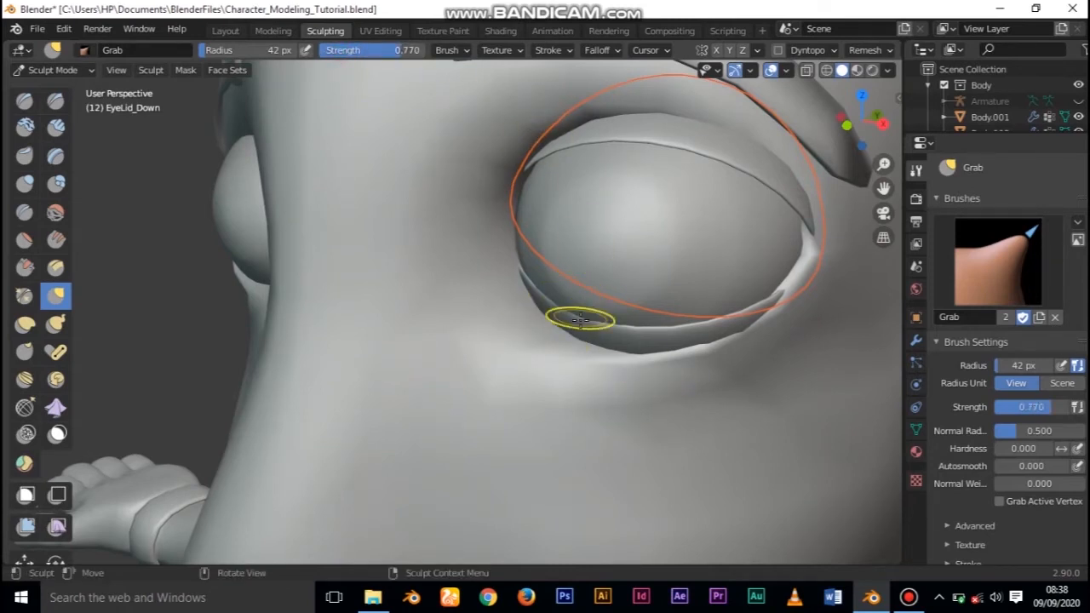
# - Shape EyeLid_Down's inner corner upward around the eyeball from several angles, using the Grab brush at 86 px radius and 0.770 strength
pyautogui.moveTo(548, 308)
pyautogui.mouseDown()
pyautogui.moveTo(564, 315)
pyautogui.moveTo(565, 341)
pyautogui.mouseUp()
pyautogui.moveTo(564, 341)
pyautogui.mouseDown(button='middle')
pyautogui.moveTo(518, 367)
pyautogui.moveTo(564, 292)
pyautogui.moveTo(545, 308)
pyautogui.moveTo(554, 346)
pyautogui.moveTo(542, 296)
pyautogui.mouseUp(button='middle')
pyautogui.moveTo(540, 296)
pyautogui.mouseDown()
pyautogui.moveTo(538, 271)
pyautogui.moveTo(561, 277)
pyautogui.mouseUp()
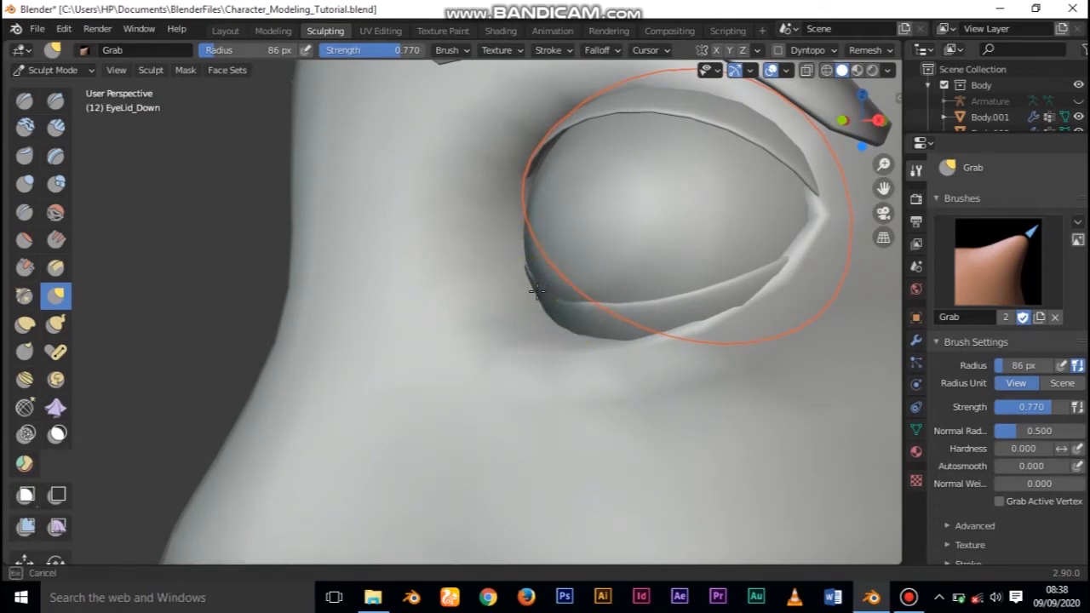
pyautogui.moveTo(563, 295)
pyautogui.mouseDown(button='middle')
pyautogui.moveTo(533, 333)
pyautogui.moveTo(645, 377)
pyautogui.moveTo(567, 296)
pyautogui.mouseUp(button='middle')
pyautogui.moveTo(566, 295)
pyautogui.mouseDown()
pyautogui.moveTo(551, 320)
pyautogui.moveTo(509, 242)
pyautogui.moveTo(565, 296)
pyautogui.moveTo(558, 318)
pyautogui.mouseUp()
pyautogui.moveTo(557, 318)
pyautogui.mouseDown(button='middle')
pyautogui.moveTo(621, 286)
pyautogui.moveTo(608, 297)
pyautogui.mouseUp(button='middle')
pyautogui.press('KP_1')
pyautogui.scroll(2, 610, 297)
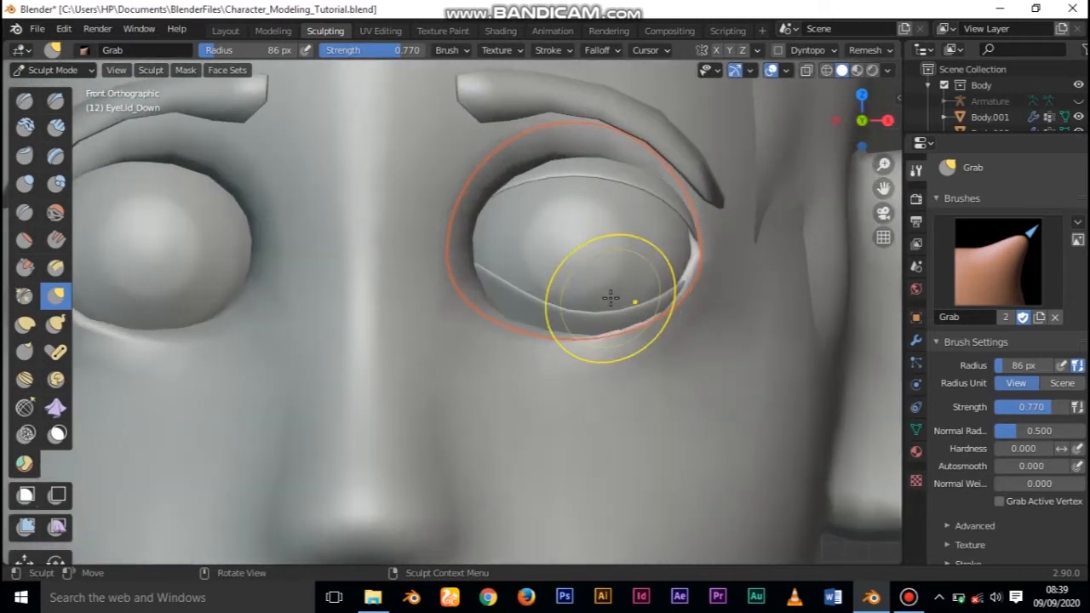
# - Switch sculpting to EyeLid_Up and pull its outer corner down along the eyeball with the Grab brush
pyautogui.click(52, 70)
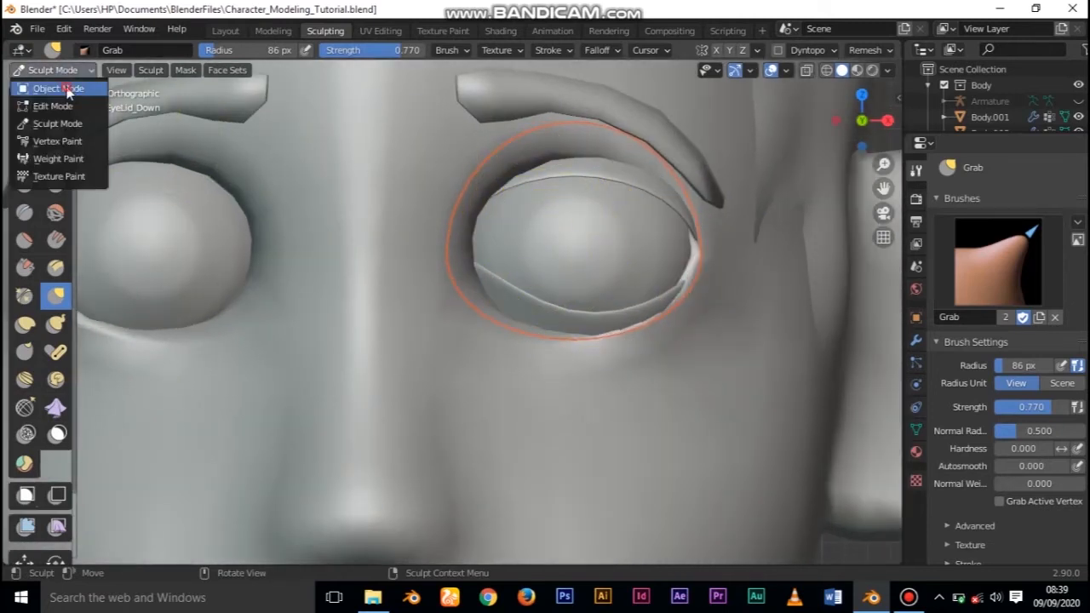
pyautogui.click(44, 88)
pyautogui.click(513, 176)
pyautogui.click(52, 70)
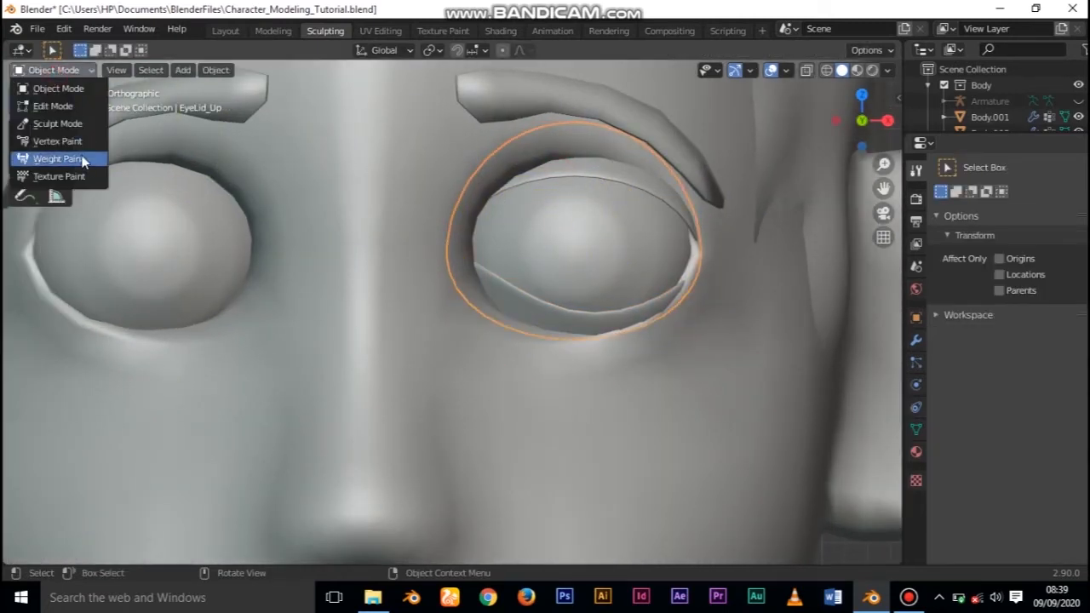
pyautogui.click(52, 124)
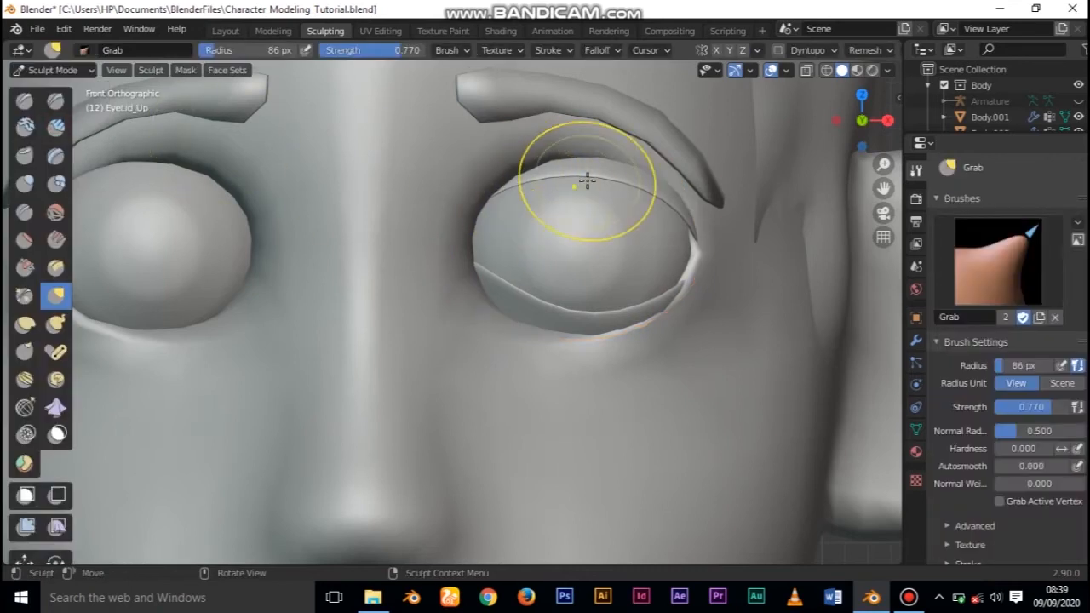
pyautogui.moveTo(692, 224); pyautogui.dragTo(690, 224)
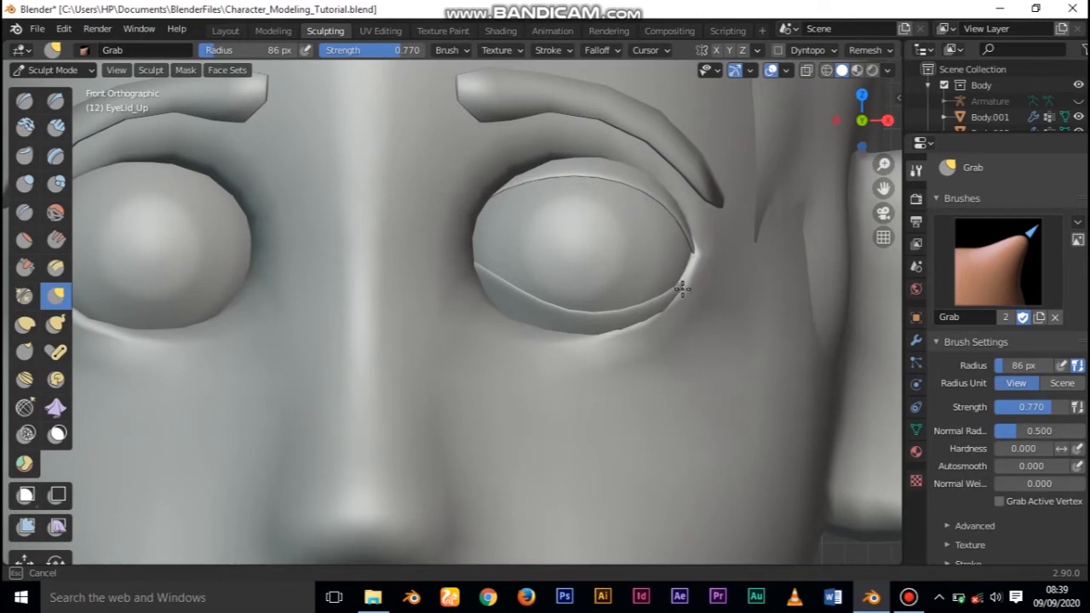
pyautogui.moveTo(680, 298); pyautogui.dragTo(681, 298)
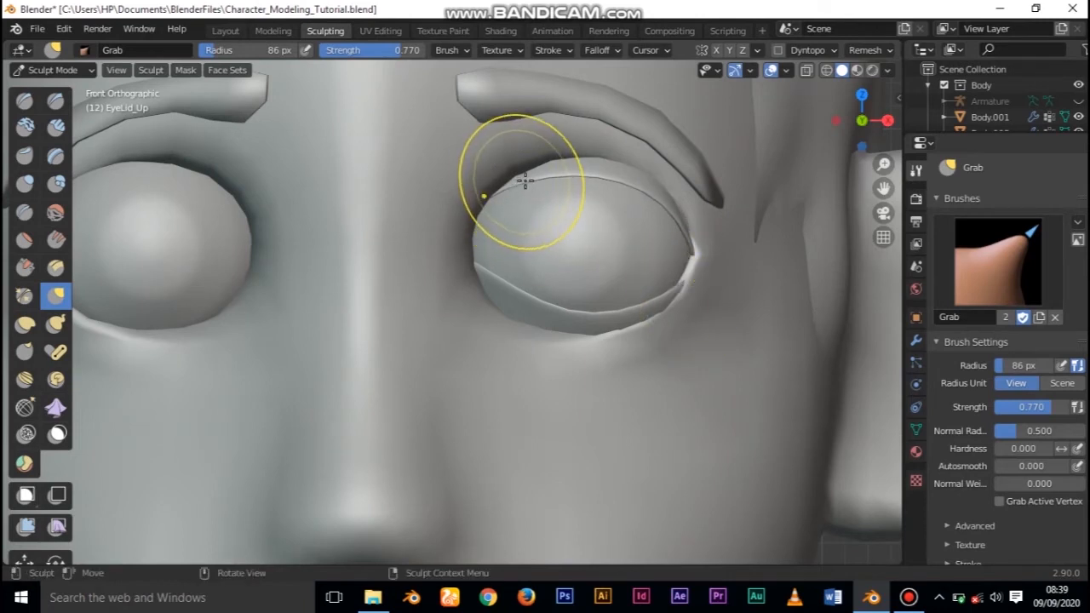
# - Pull the inner and middle parts of EyeLid_Up's edge down over the top of the eyeball
pyautogui.moveTo(522, 185); pyautogui.dragTo(511, 236)
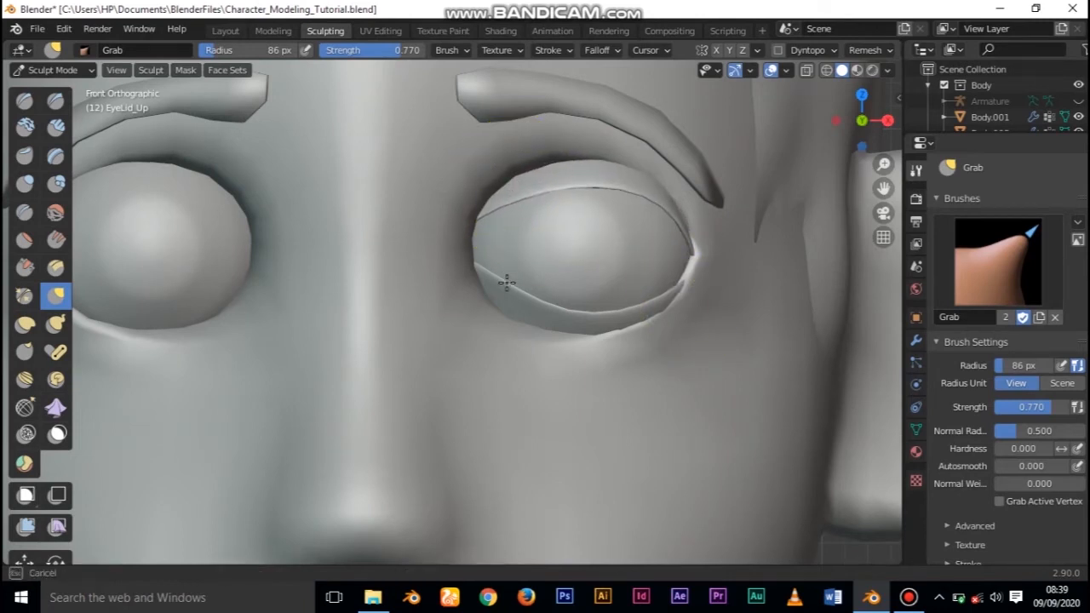
pyautogui.moveTo(517, 287); pyautogui.dragTo(517, 289)
pyautogui.moveTo(588, 182); pyautogui.dragTo(590, 207)
pyautogui.moveTo(615, 224)
pyautogui.mouseDown(button='middle')
pyautogui.moveTo(555, 271)
pyautogui.moveTo(564, 231)
pyautogui.mouseUp(button='middle')
pyautogui.moveTo(565, 231); pyautogui.dragTo(538, 272)
pyautogui.moveTo(538, 272)
pyautogui.mouseDown(button='middle')
pyautogui.moveTo(665, 267)
pyautogui.moveTo(640, 209)
pyautogui.mouseUp(button='middle')
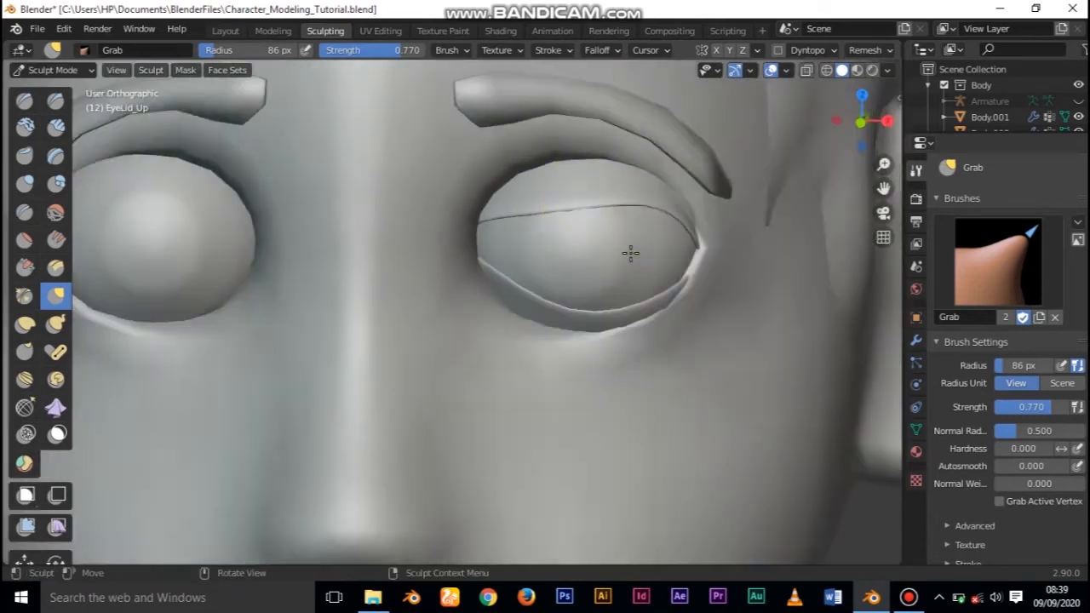
# - Refine the inner and outer parts of EyeLid_Up's edge from the front view with the Grab brush at 86 px radius
pyautogui.press('KP_1')
pyautogui.moveTo(518, 227)
pyautogui.mouseDown()
pyautogui.moveTo(486, 227)
pyautogui.moveTo(548, 219)
pyautogui.moveTo(515, 219)
pyautogui.moveTo(516, 207)
pyautogui.mouseUp()
pyautogui.scroll(-6, 585, 268)
pyautogui.scroll(6, 591, 247)
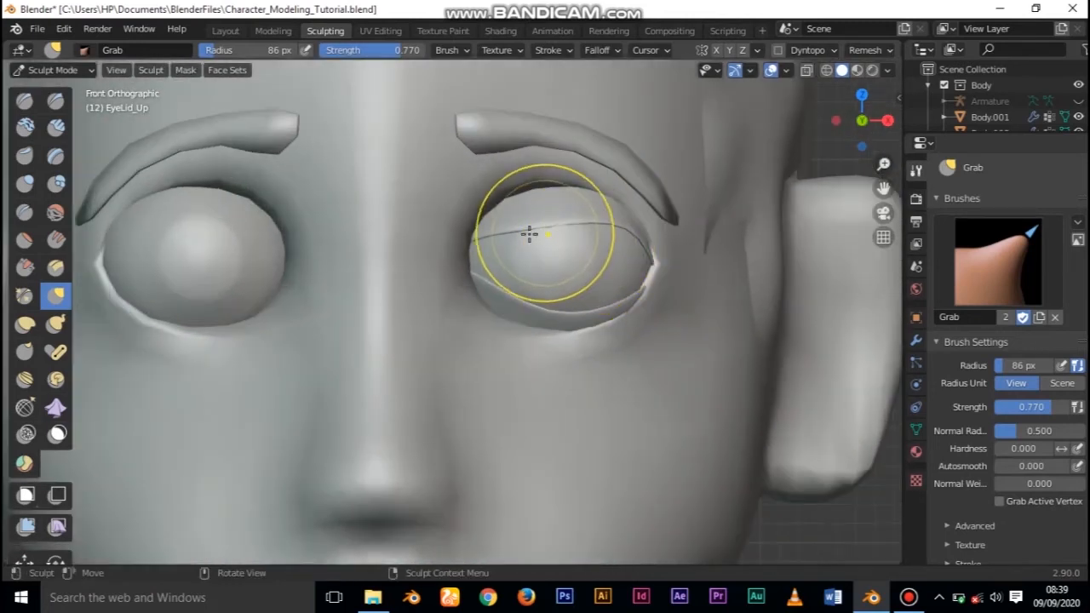
pyautogui.moveTo(486, 232)
pyautogui.mouseDown()
pyautogui.moveTo(492, 205)
pyautogui.moveTo(503, 214)
pyautogui.mouseUp()
pyautogui.moveTo(594, 216); pyautogui.dragTo(595, 220)
pyautogui.scroll(-5, 652, 294)
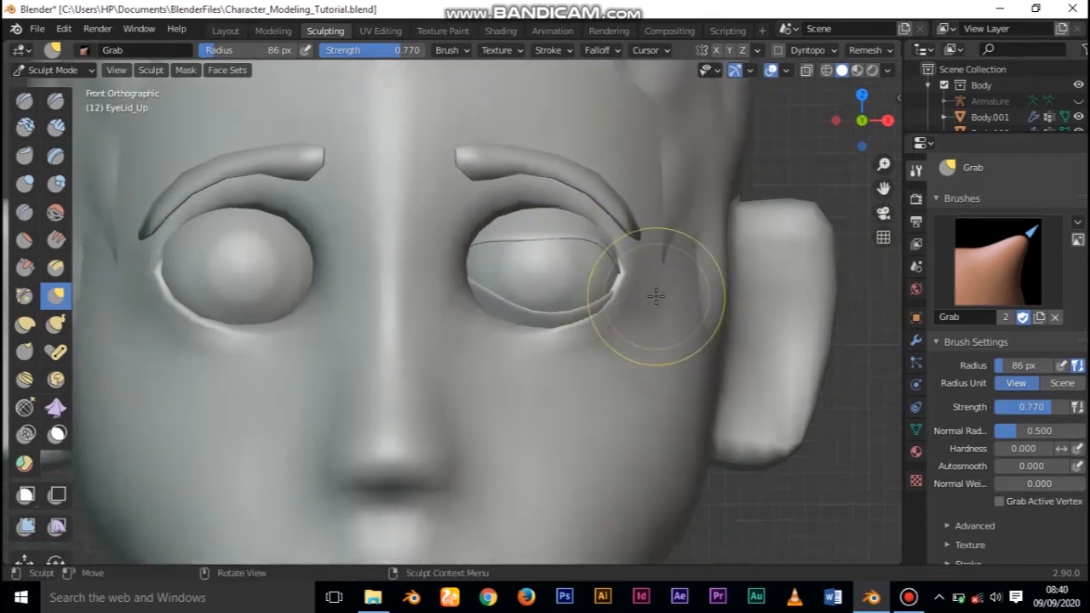
pyautogui.scroll(3, 652, 292)
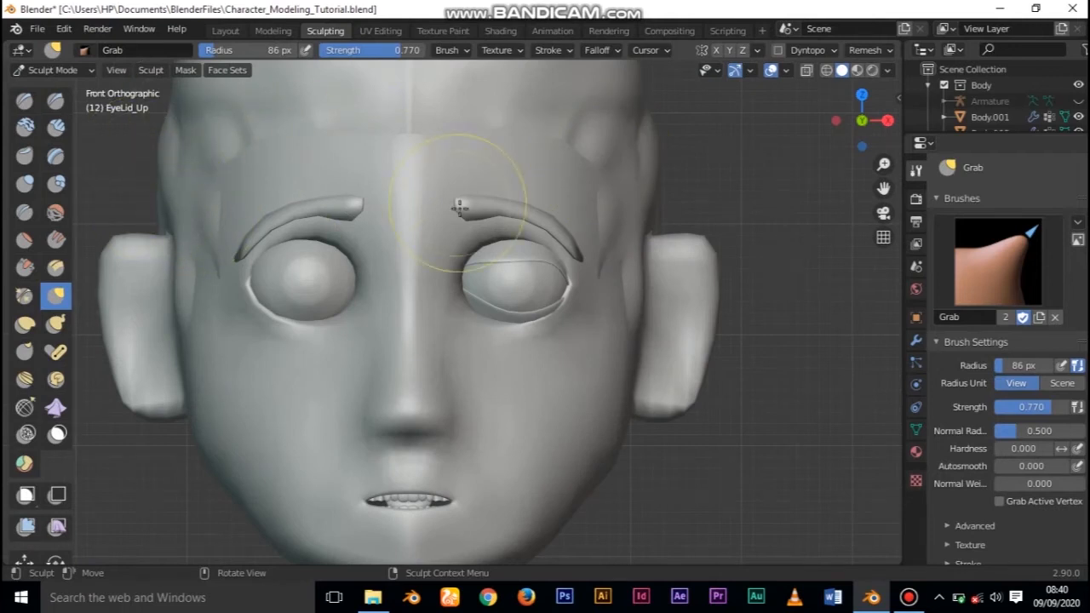
# - Return to Object Mode and preview the character's face with rendered shading
pyautogui.click(52, 70)
pyautogui.click(45, 88)
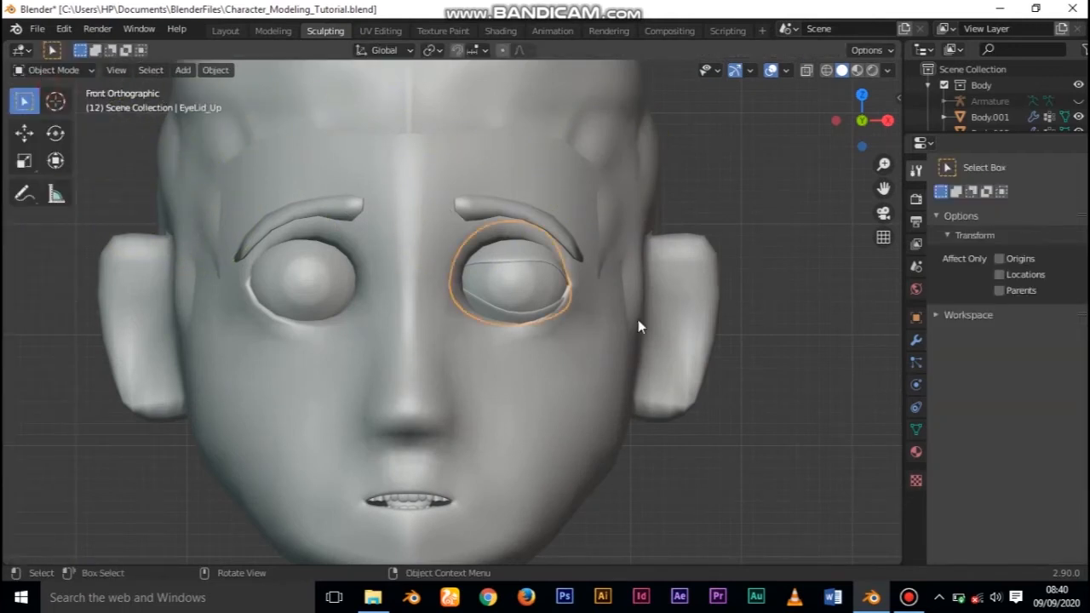
pyautogui.click(872, 72)
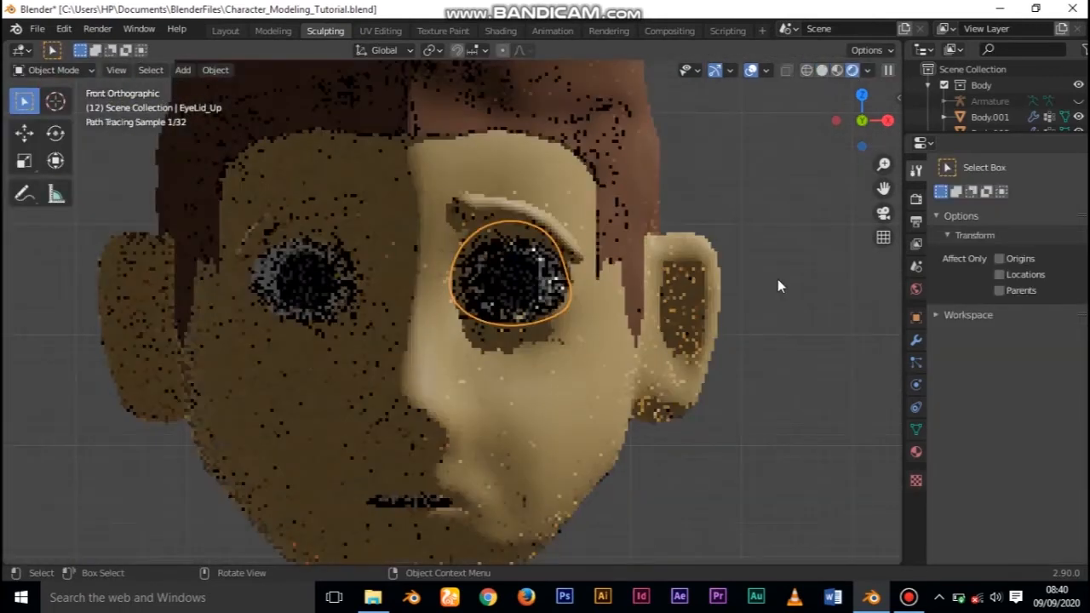
pyautogui.moveTo(780, 405)
pyautogui.mouseDown(button='middle')
pyautogui.moveTo(579, 459)
pyautogui.moveTo(586, 449)
pyautogui.mouseUp(button='middle')
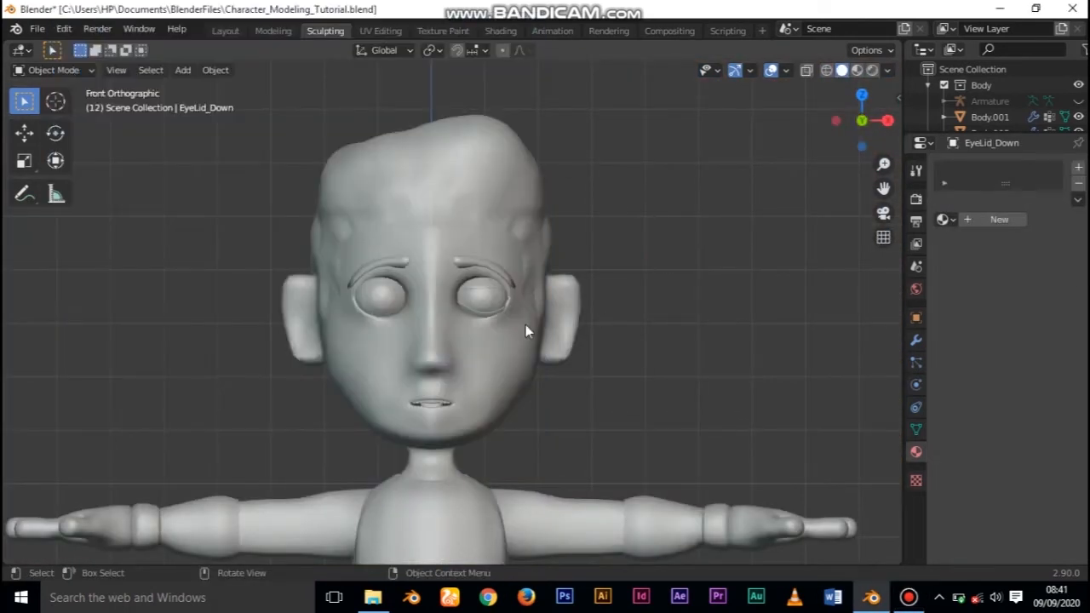
# - Examine the modifiers on EyeLid_Up and on the mirrored outer eye object Eye_Outer.002
pyautogui.scroll(5, 509, 329)
pyautogui.click(528, 281)
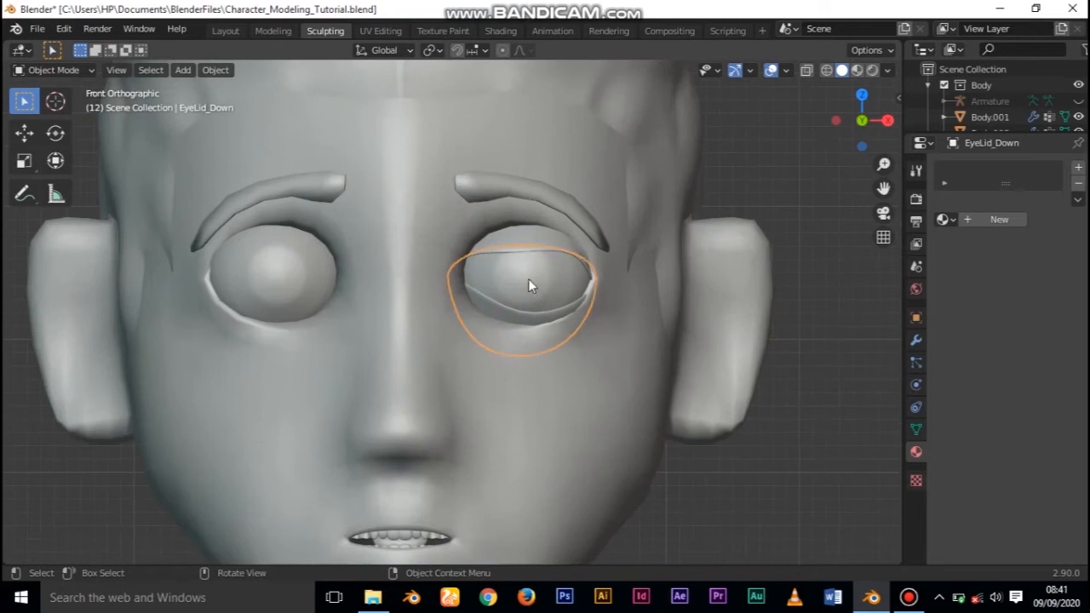
pyautogui.click(531, 238)
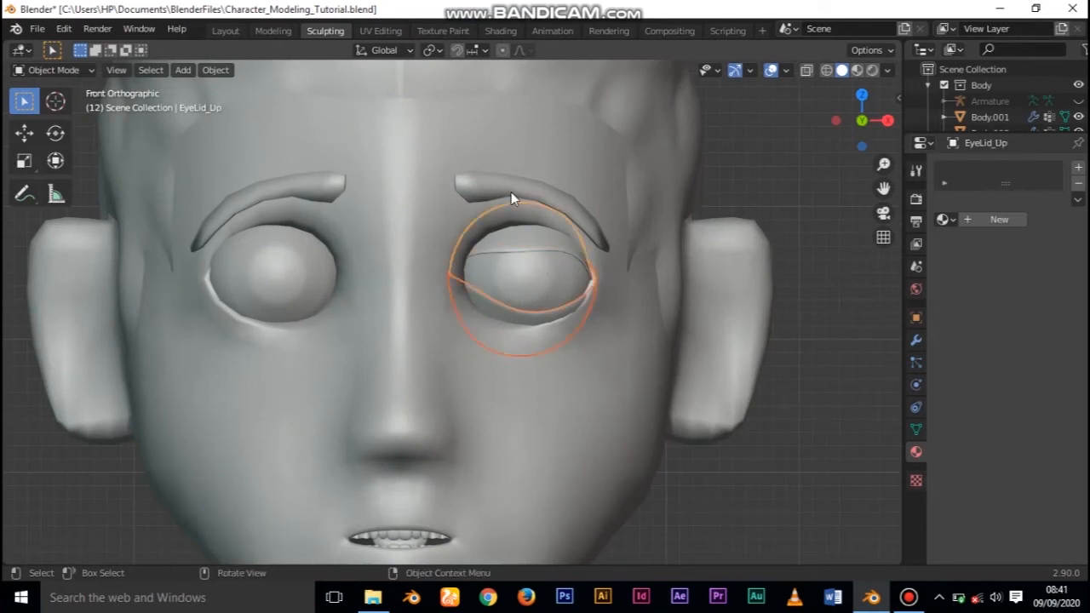
pyautogui.scroll(-5, 551, 272)
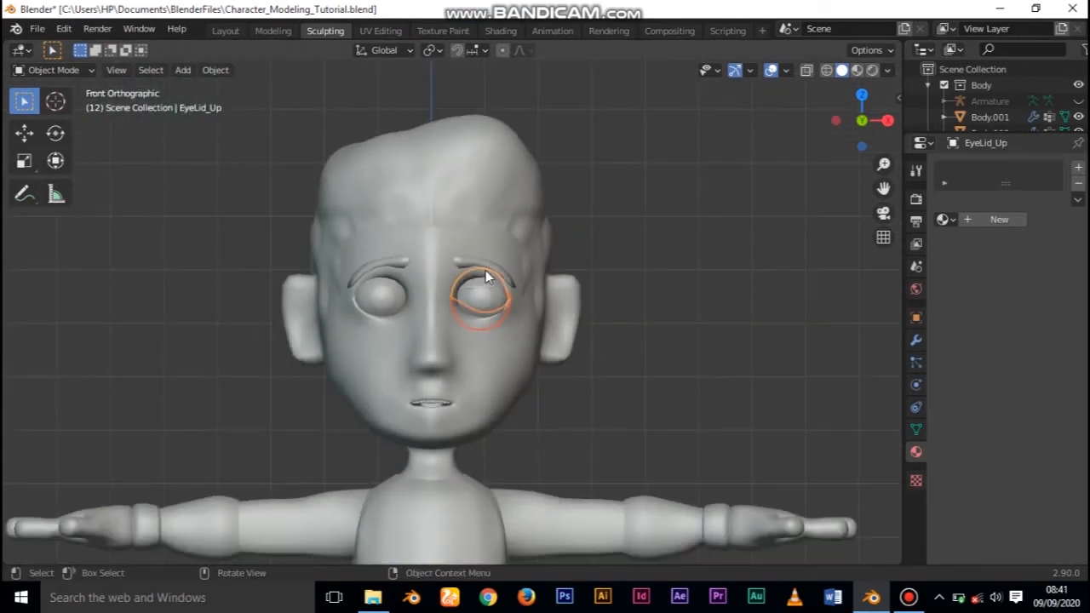
pyautogui.click(916, 340)
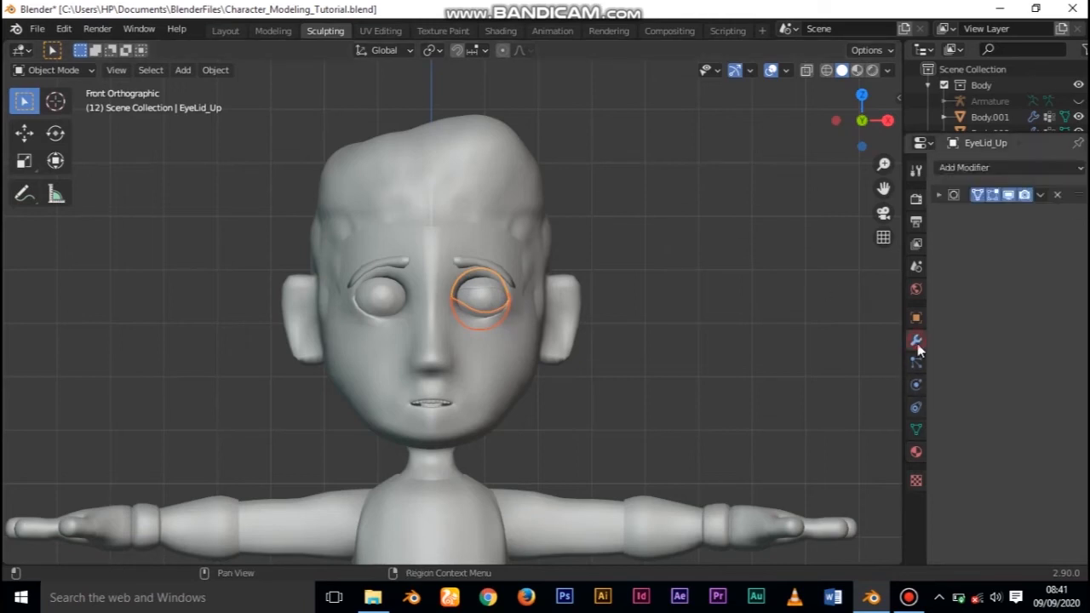
pyautogui.click(484, 321)
pyautogui.click(484, 322)
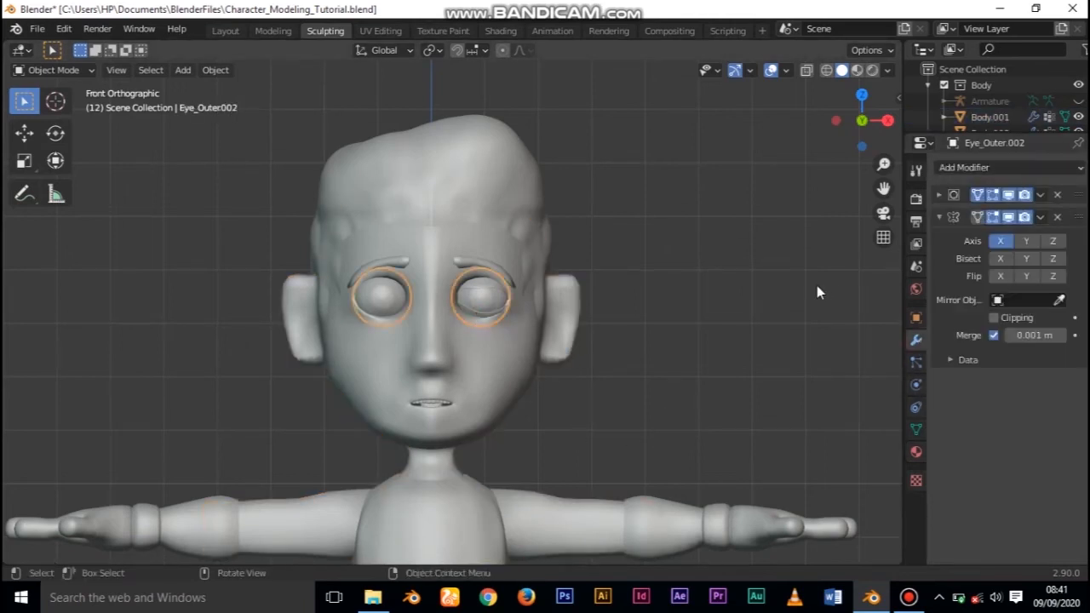
# - Add a Mirror modifier on the X axis to EyeLid_Down with Centre as the mirror object
pyautogui.scroll(-4, 606, 301)
pyautogui.scroll(5, 605, 301)
pyautogui.click(645, 329)
pyautogui.scroll(-4, 644, 329)
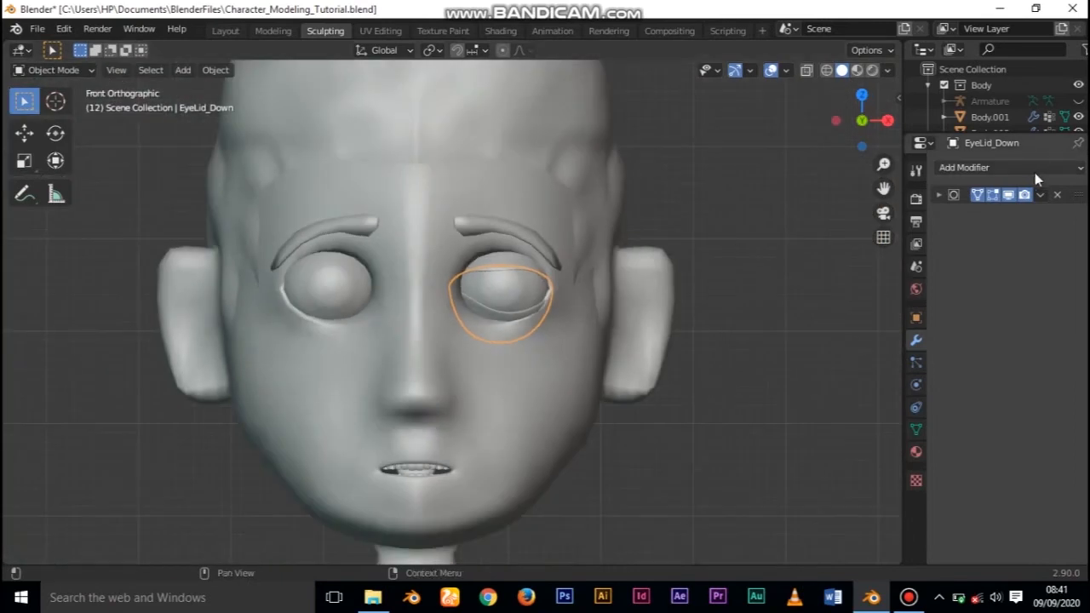
pyautogui.click(1022, 167)
pyautogui.click(791, 324)
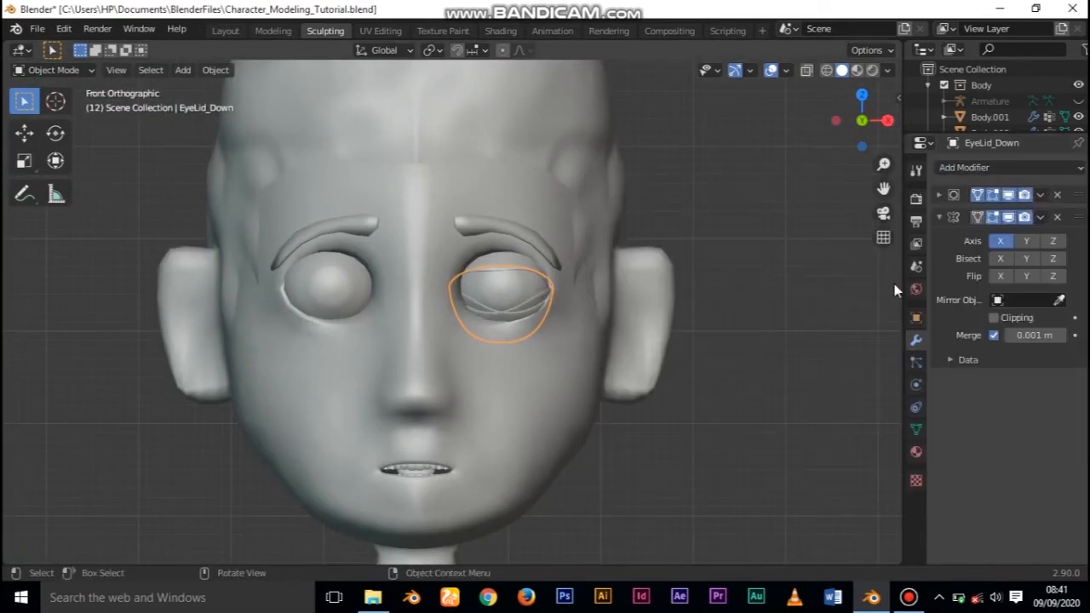
pyautogui.click(1031, 300)
pyautogui.click(945, 435)
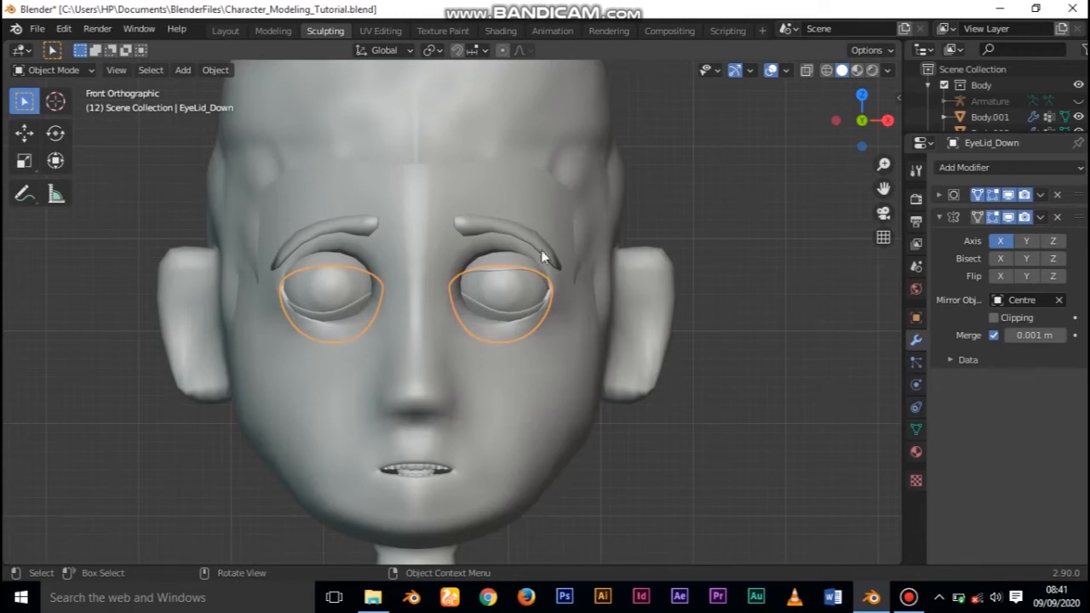
# - Try to link the eyelid with the mirrored outer eye object Eye_Outer.002, and undo the link
pyautogui.click(517, 264)
pyautogui.keyDown('shift'); pyautogui.click(487, 312); pyautogui.keyUp('shift')
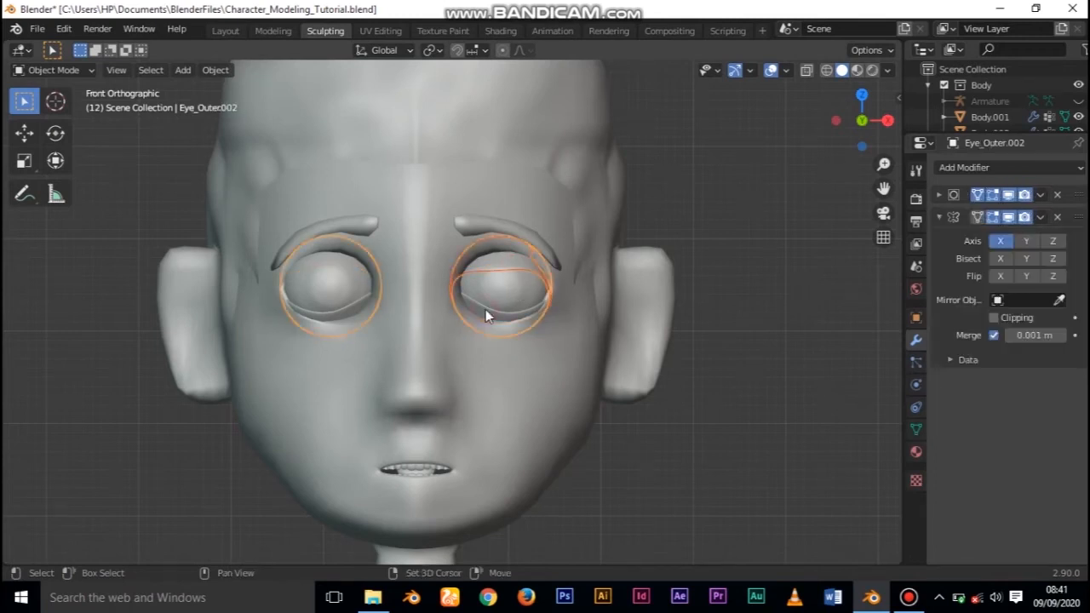
pyautogui.hotkey('ctrl', 'l')
pyautogui.click(499, 309)
pyautogui.moveTo(367, 326); pyautogui.dragTo(334, 326, button='middle')
pyautogui.press('KP_1')
pyautogui.hotkey('ctrl', 'z')
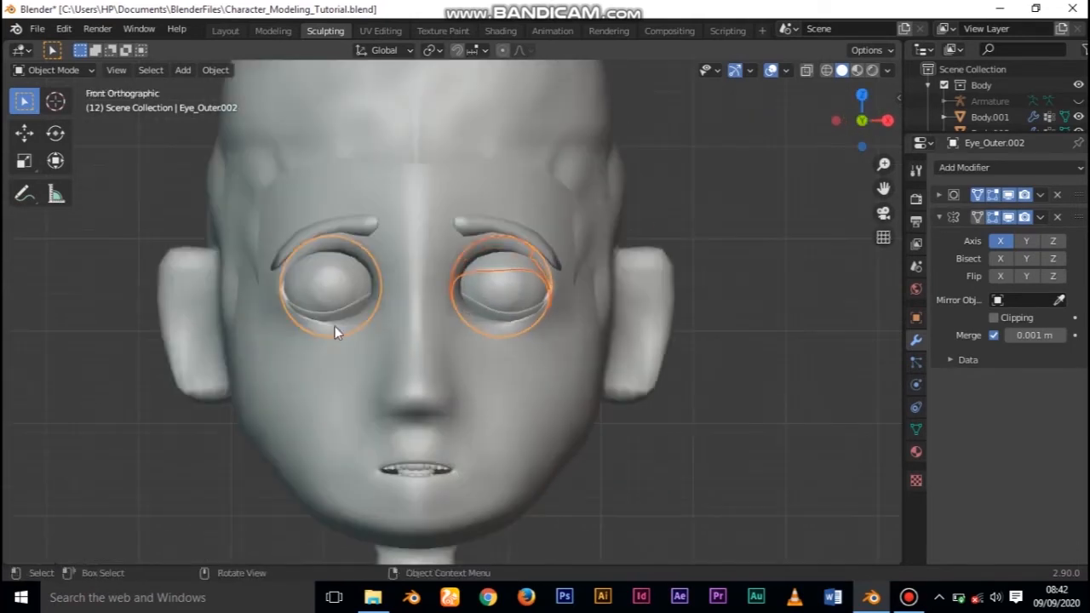
# - Give EyeLid_Up the same X-axis Mirror modifier, with Centre as the mirror object
pyautogui.click(509, 269)
pyautogui.click(512, 295)
pyautogui.click(495, 306)
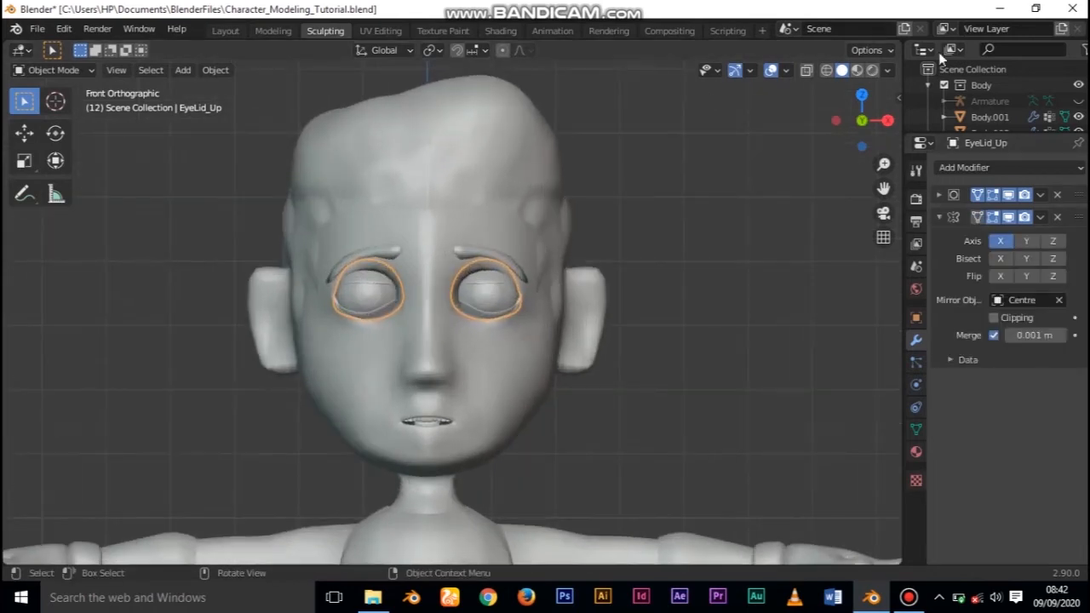
# - Preview the mirrored eyelids with rendered shading and examine the head and body in solid shading
pyautogui.click(872, 70)
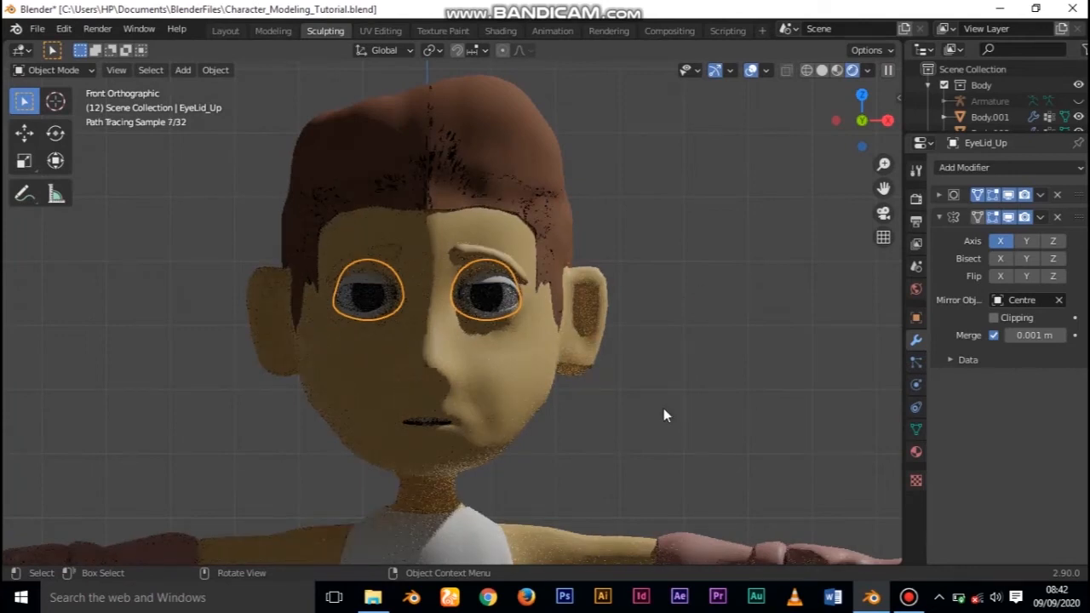
pyautogui.click(821, 70)
pyautogui.click(480, 288)
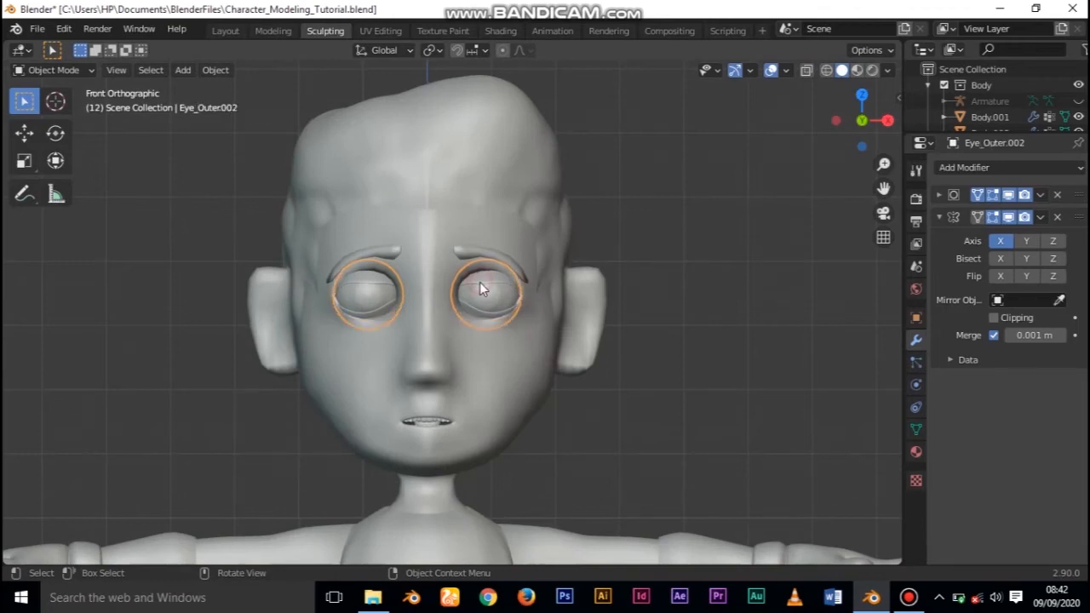
pyautogui.scroll(-1, 555, 310)
pyautogui.scroll(2, 555, 315)
pyautogui.moveTo(560, 340); pyautogui.dragTo(622, 369, button='middle')
pyautogui.scroll(-3, 550, 358)
pyautogui.scroll(2, 477, 356)
pyautogui.scroll(4, 481, 333)
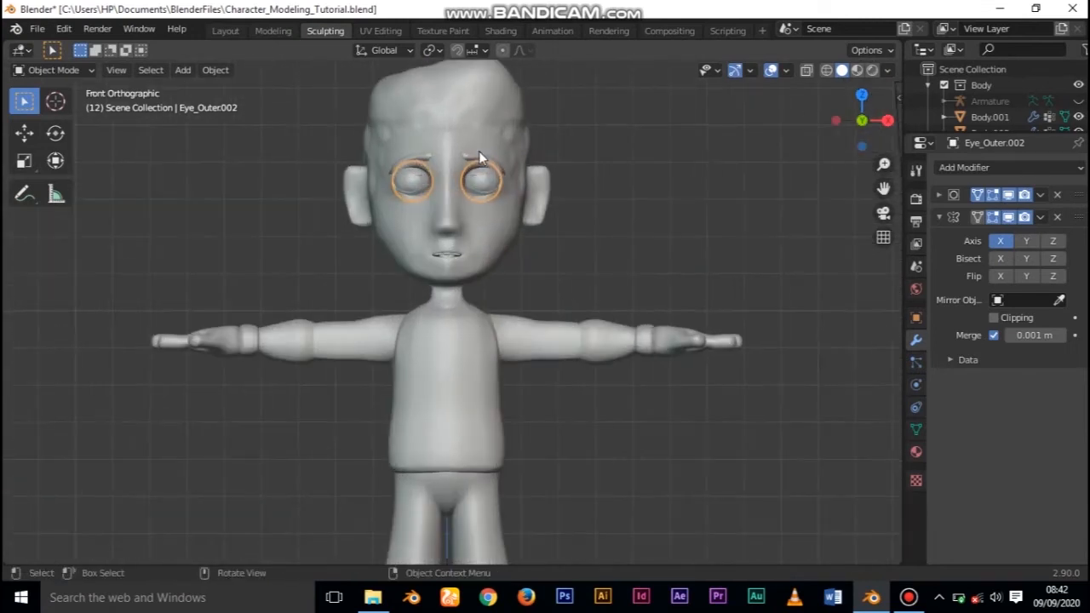
# - Assign the Hair material to the eyebrows and darken its base color to near black
pyautogui.click(471, 162)
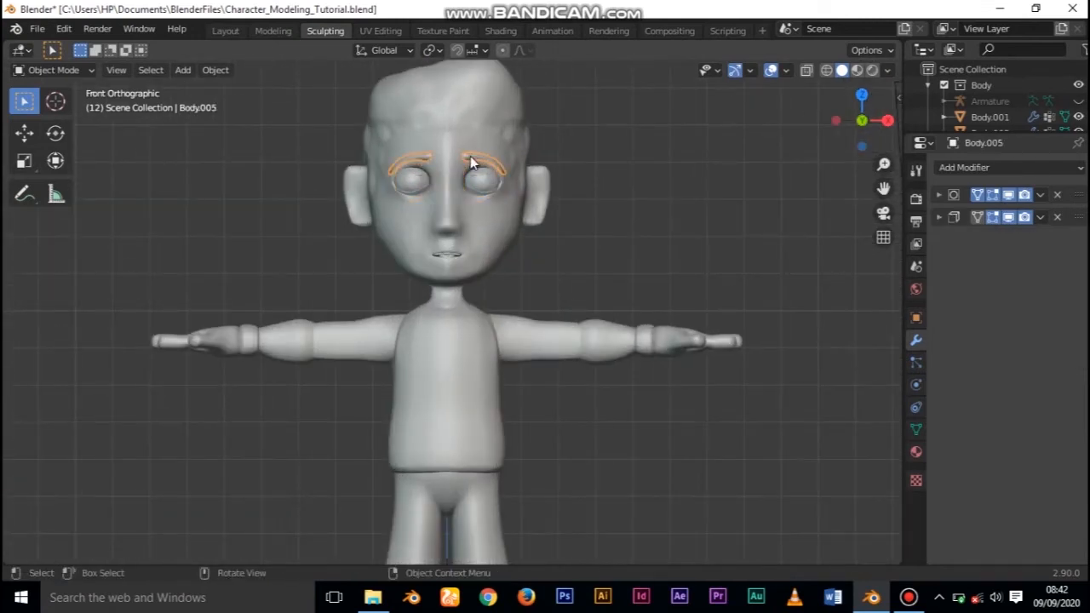
pyautogui.click(916, 452)
pyautogui.click(942, 219)
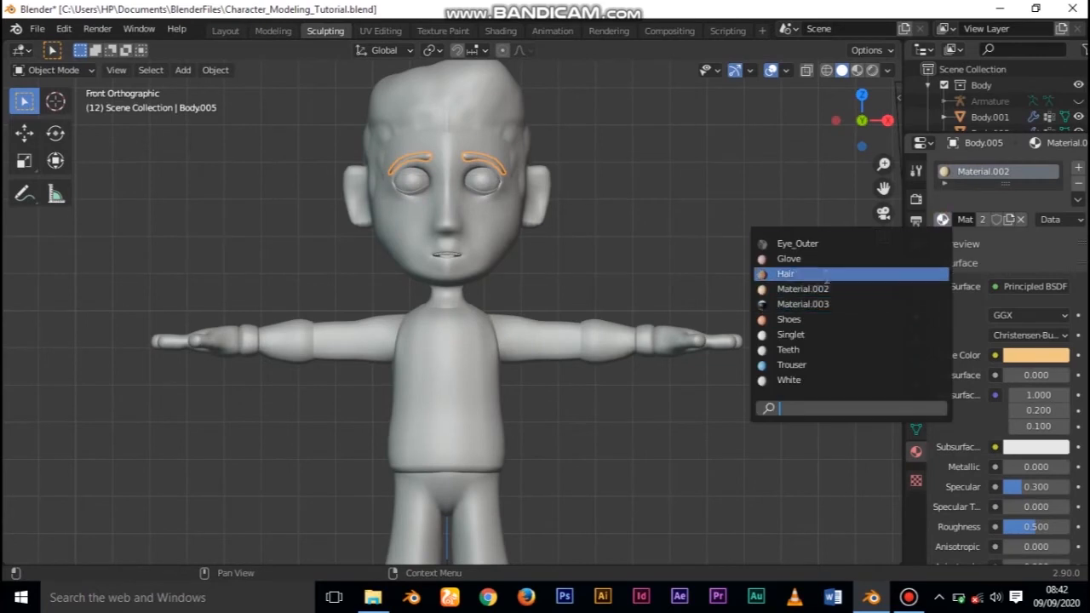
pyautogui.click(936, 274)
pyautogui.click(1030, 356)
pyautogui.scroll(-9, 970, 196)
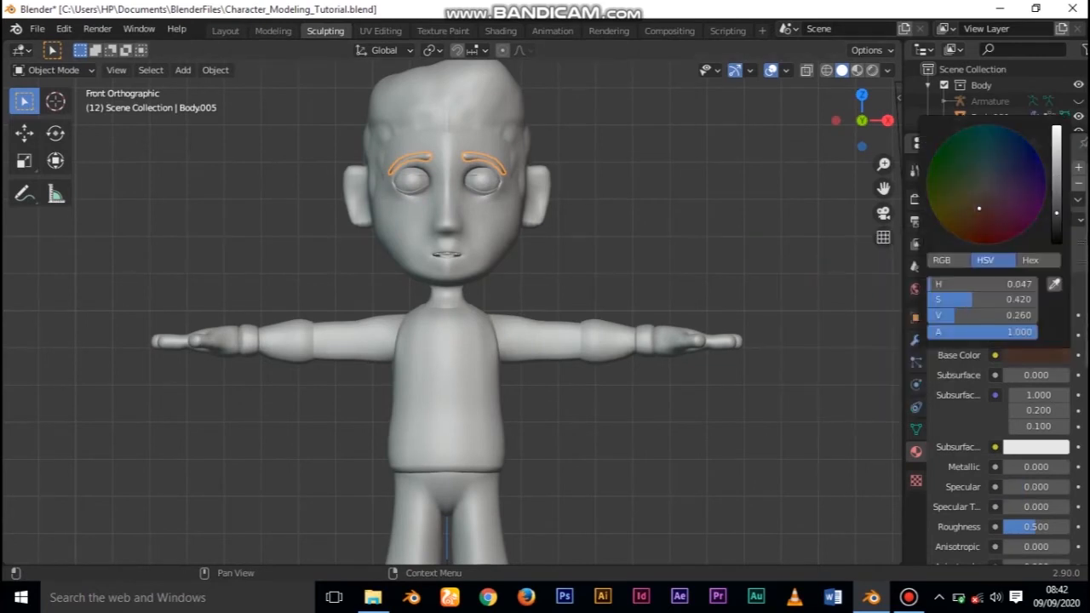
# - Examine the dark hair and eyebrows on the character in rendered shading and in Material Preview
pyautogui.click(873, 71)
pyautogui.click(585, 251)
pyautogui.scroll(-3, 765, 232)
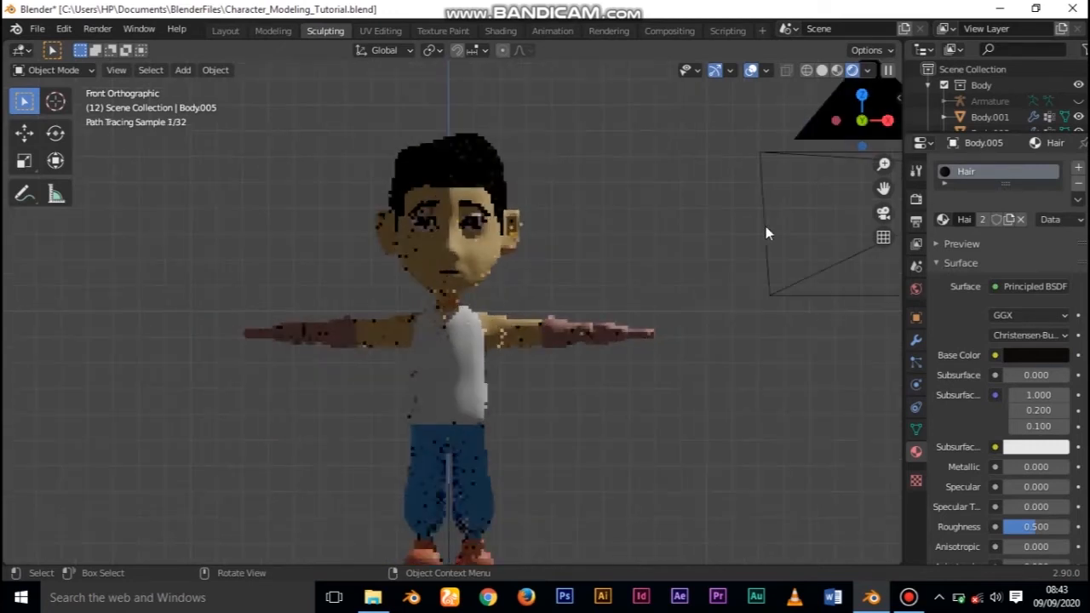
pyautogui.scroll(2, 528, 138)
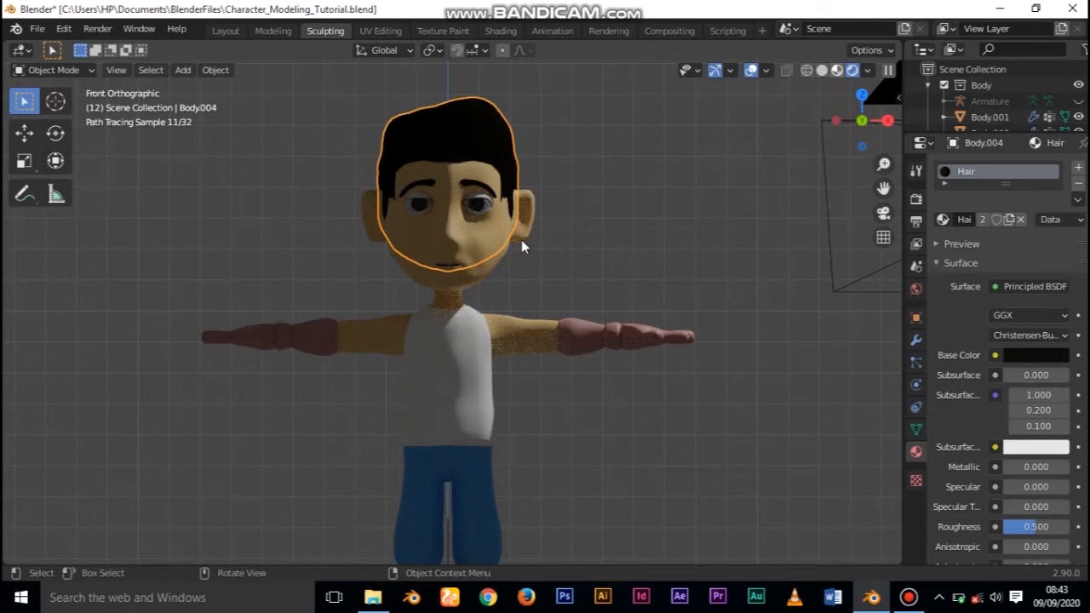
pyautogui.click(837, 71)
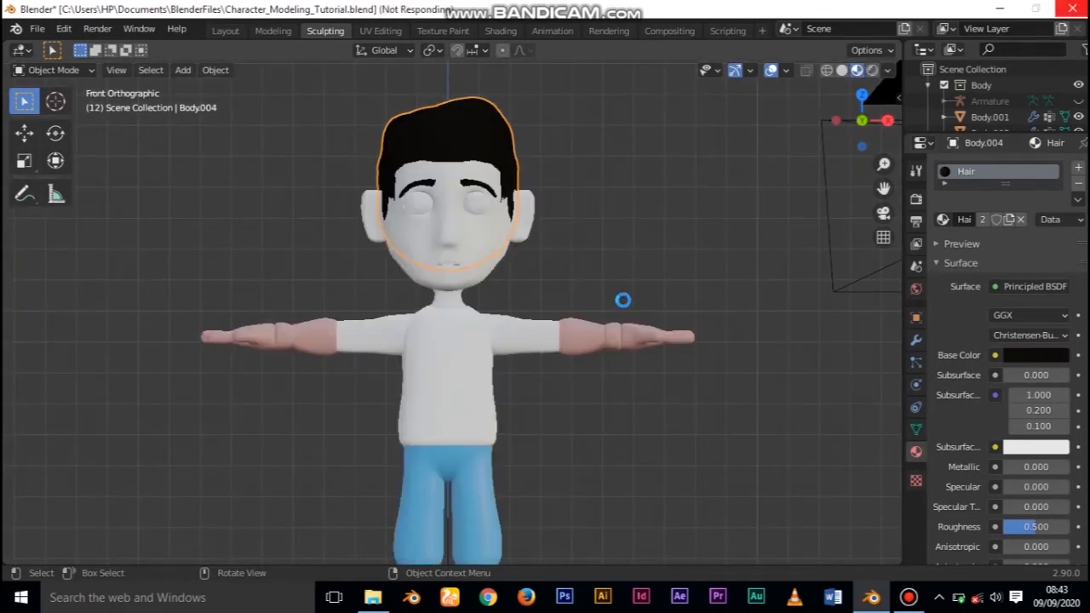
pyautogui.scroll(-2, 621, 290)
pyautogui.scroll(5, 621, 290)
pyautogui.keyDown('shift'); pyautogui.moveTo(621, 290); pyautogui.dragTo(596, 353, button='middle'); pyautogui.keyUp('shift')
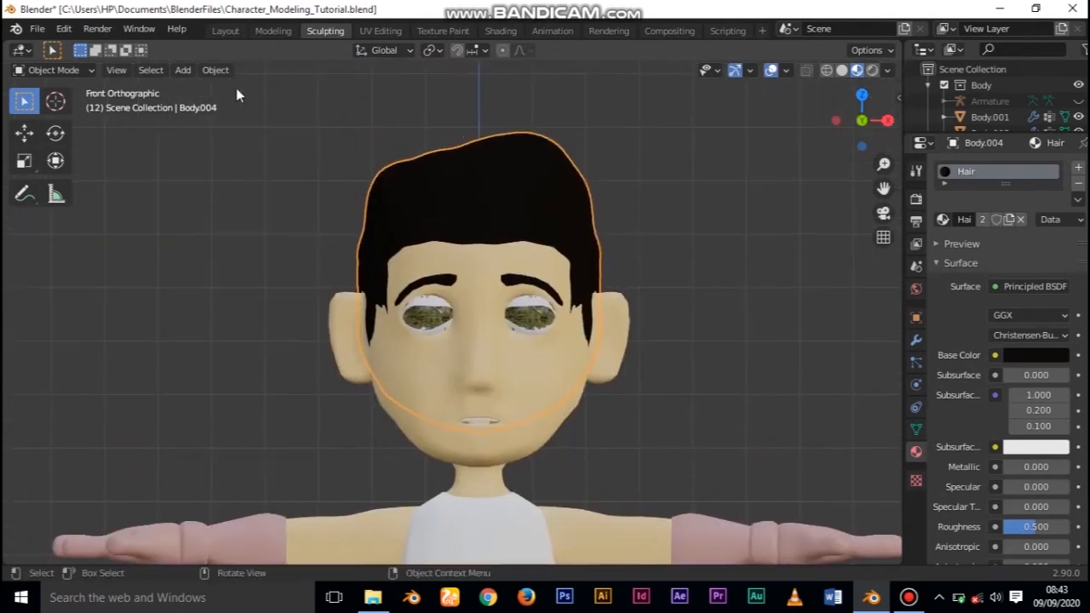
# - Try to reshape the hair's side and crown from the front in Sculpt Mode with the Grab brush at 86 px radius
pyautogui.click(66, 73)
pyautogui.click(35, 123)
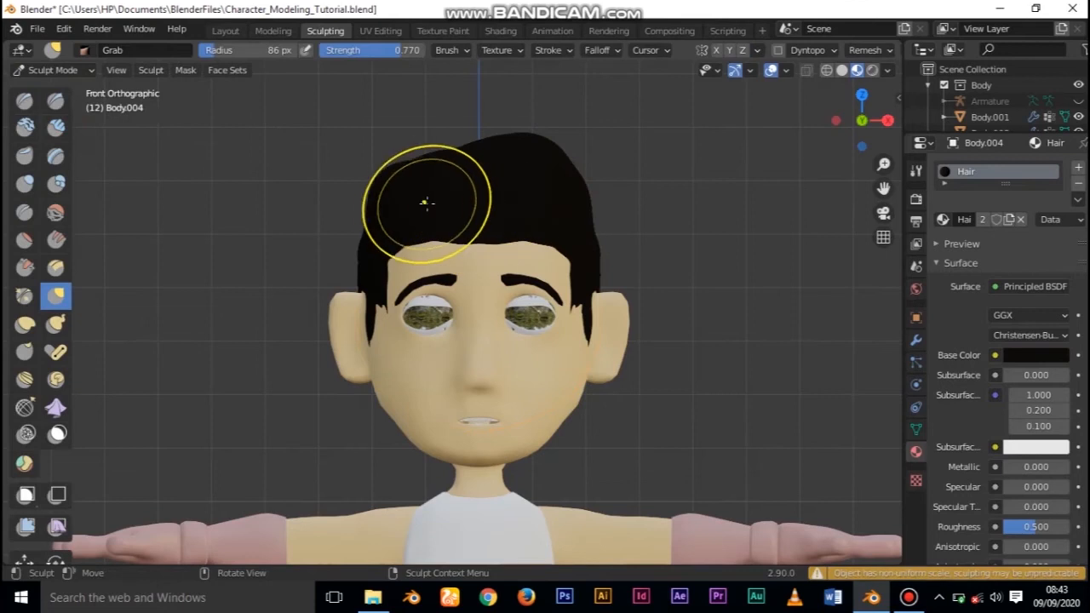
pyautogui.moveTo(382, 177)
pyautogui.mouseDown()
pyautogui.moveTo(387, 195)
pyautogui.moveTo(379, 167)
pyautogui.moveTo(378, 194)
pyautogui.mouseUp()
pyautogui.hotkey('ctrl', 'z')
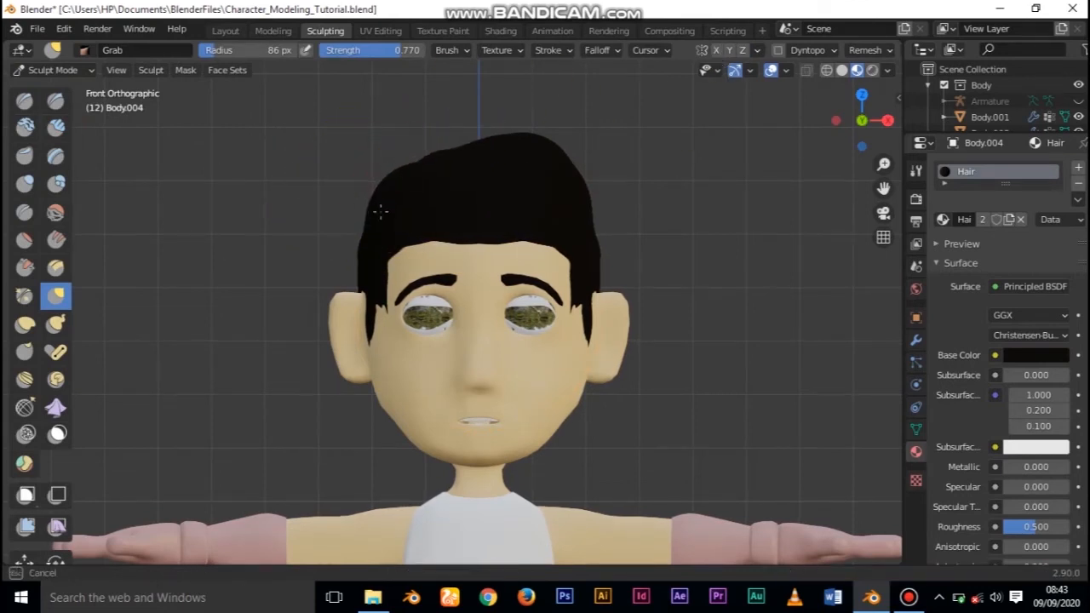
pyautogui.moveTo(388, 247); pyautogui.dragTo(390, 253)
pyautogui.moveTo(554, 157)
pyautogui.mouseDown()
pyautogui.moveTo(496, 153)
pyautogui.moveTo(471, 129)
pyautogui.mouseUp()
pyautogui.moveTo(496, 125)
pyautogui.mouseDown()
pyautogui.moveTo(500, 136)
pyautogui.moveTo(548, 141)
pyautogui.mouseUp()
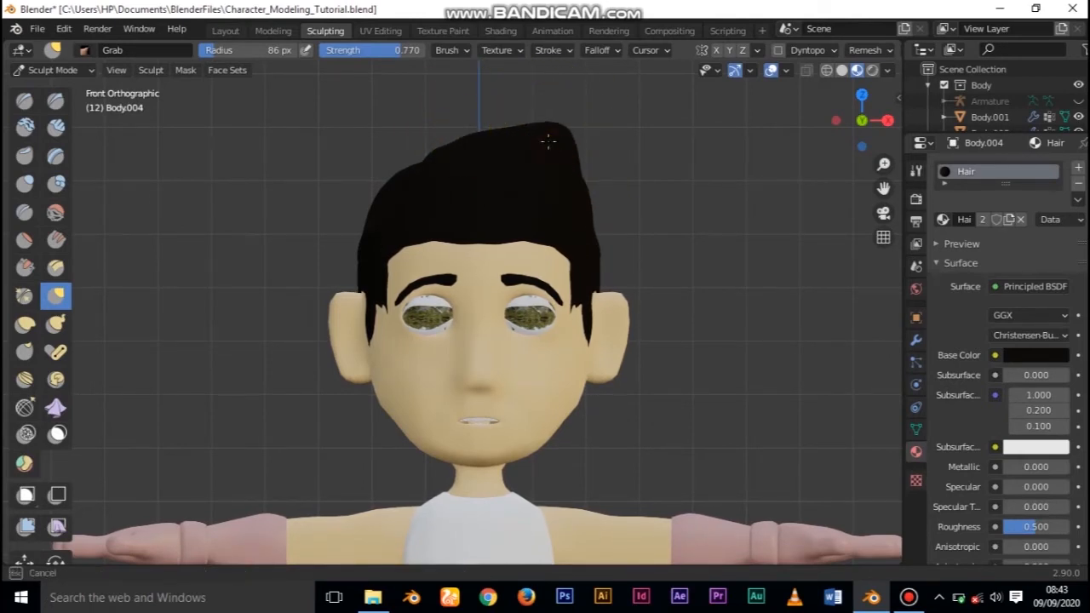
# - Try to pull the hair upward from an angled view and check its shape in solid shading
pyautogui.moveTo(639, 255); pyautogui.dragTo(562, 256, button='middle')
pyautogui.scroll(-2, 40, 383)
pyautogui.moveTo(340, 213)
pyautogui.mouseDown(button='middle')
pyautogui.moveTo(366, 202)
pyautogui.moveTo(397, 292)
pyautogui.moveTo(292, 232)
pyautogui.moveTo(316, 244)
pyautogui.mouseUp(button='middle')
pyautogui.moveTo(336, 202); pyautogui.dragTo(336, 172)
pyautogui.moveTo(393, 273)
pyautogui.mouseDown(button='middle')
pyautogui.moveTo(340, 298)
pyautogui.moveTo(482, 345)
pyautogui.moveTo(515, 344)
pyautogui.mouseUp(button='middle')
pyautogui.click(842, 71)
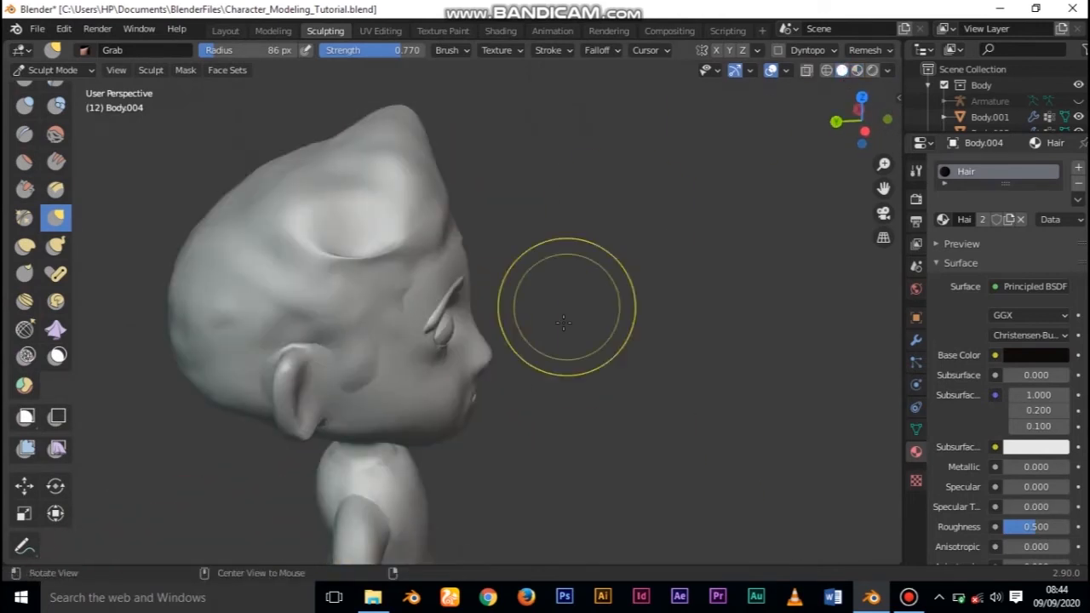
# - Inspect the hair's deformation and undo all the Grab strokes made on it
pyautogui.keyDown('alt'); pyautogui.moveTo(563, 322); pyautogui.dragTo(385, 320); pyautogui.keyUp('alt')
pyautogui.press('KP_1')
pyautogui.hotkey('ctrl', 'z')
pyautogui.hotkey('ctrl', 'z')
pyautogui.hotkey('ctrl', 'z')
pyautogui.hotkey('ctrl', 'z')
pyautogui.hotkey('ctrl', 'z')
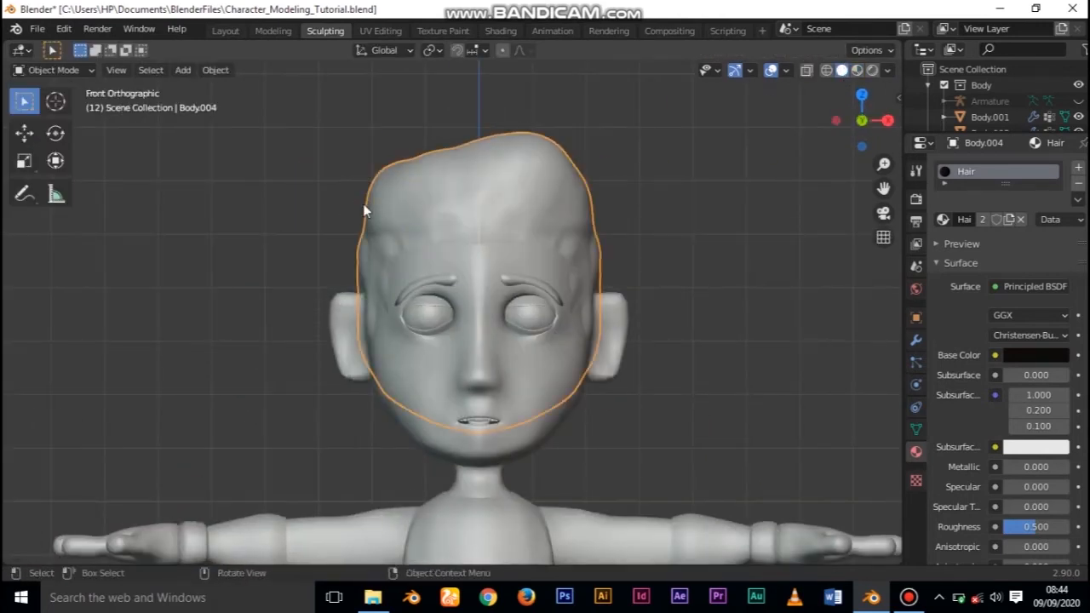
# - Sculpt the hair's raised side from the front with the Grab brush and soften it with the Smooth brush at 0.200 strength
pyautogui.click(56, 70)
pyautogui.click(43, 124)
pyautogui.moveTo(372, 178)
pyautogui.mouseDown()
pyautogui.moveTo(383, 197)
pyautogui.moveTo(387, 165)
pyautogui.mouseUp()
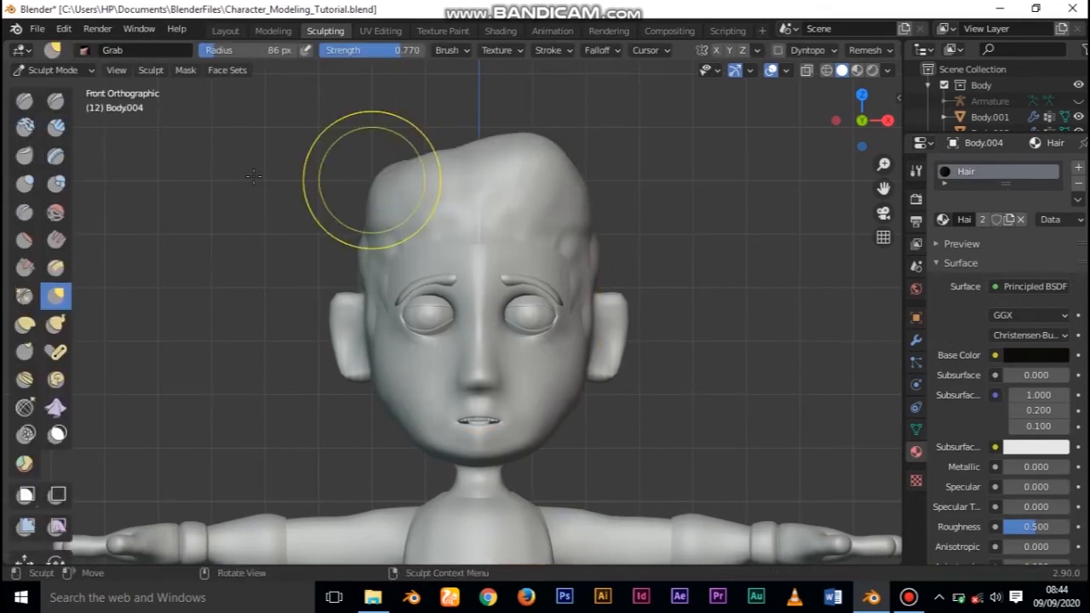
pyautogui.click(55, 212)
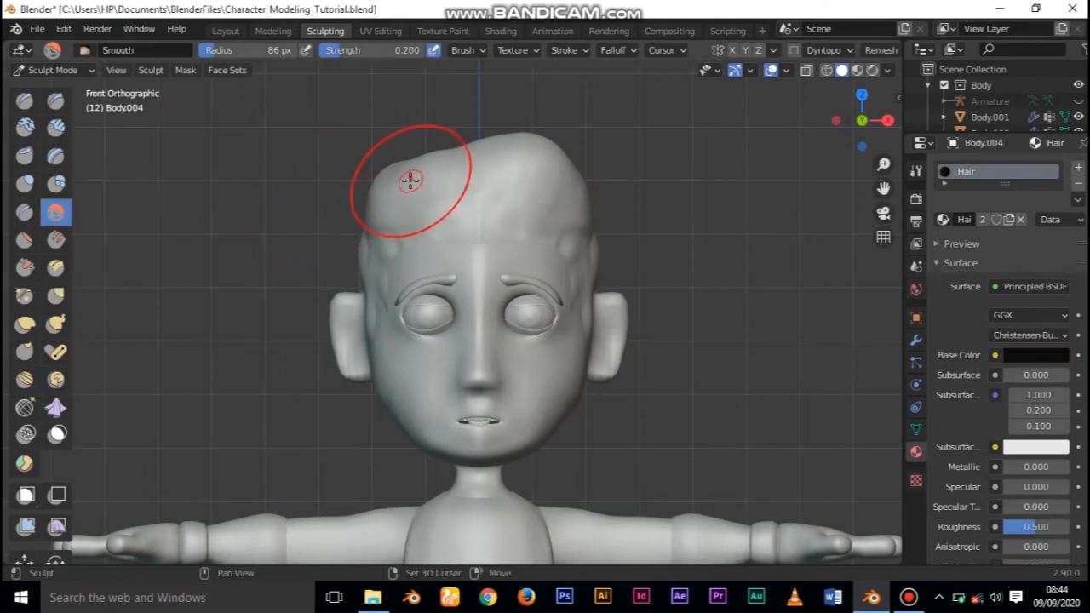
pyautogui.moveTo(397, 184); pyautogui.dragTo(382, 182)
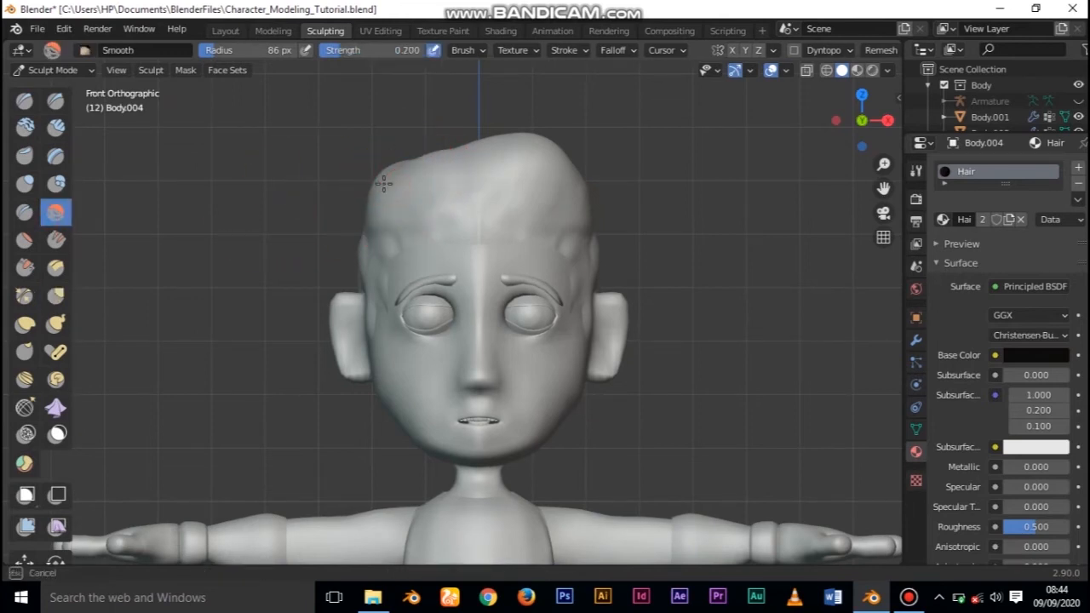
# - Cut the hair's raised side down into a slope with the Crease brush at 86 px radius and 1.000 strength, checking it from several angles
pyautogui.click(25, 213)
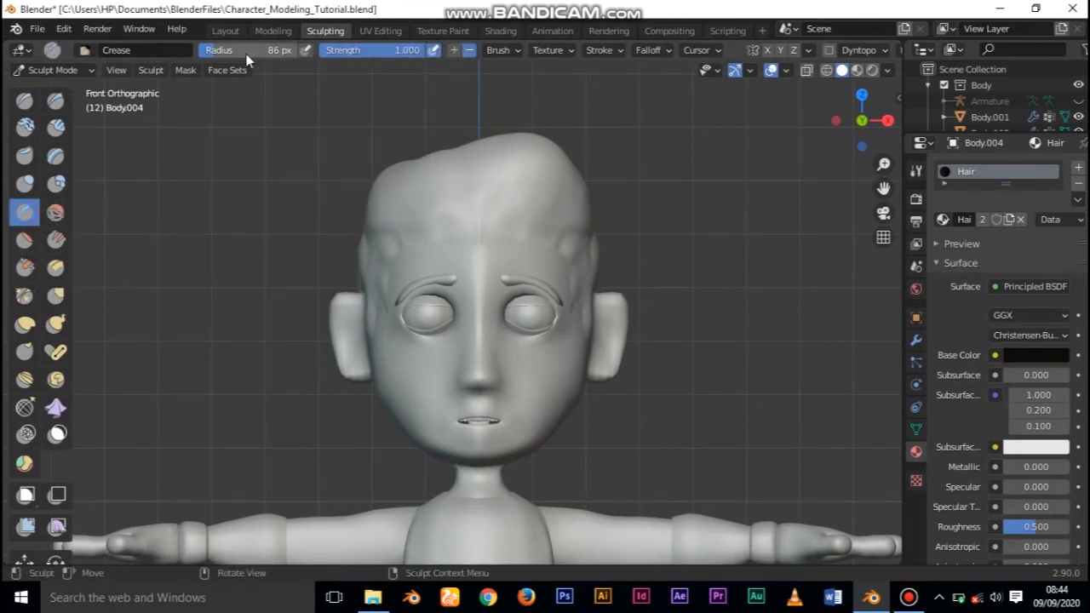
pyautogui.moveTo(392, 168)
pyautogui.mouseDown()
pyautogui.moveTo(393, 177)
pyautogui.moveTo(400, 155)
pyautogui.mouseUp()
pyautogui.moveTo(487, 208)
pyautogui.mouseDown(button='middle')
pyautogui.moveTo(528, 224)
pyautogui.moveTo(672, 159)
pyautogui.moveTo(708, 278)
pyautogui.mouseUp(button='middle')
pyautogui.moveTo(320, 251)
pyautogui.keyDown('shift'); pyautogui.mouseDown()
pyautogui.moveTo(306, 238)
pyautogui.moveTo(330, 254)
pyautogui.mouseUp(); pyautogui.keyUp('shift')
pyautogui.moveTo(347, 294); pyautogui.dragTo(282, 270, button='middle')
pyautogui.keyDown('shift'); pyautogui.moveTo(313, 182); pyautogui.dragTo(291, 177); pyautogui.keyUp('shift')
pyautogui.moveTo(471, 245)
pyautogui.mouseDown(button='middle')
pyautogui.moveTo(389, 301)
pyautogui.moveTo(282, 315)
pyautogui.mouseUp(button='middle')
pyautogui.press('KP_1')
pyautogui.moveTo(437, 162); pyautogui.dragTo(528, 154)
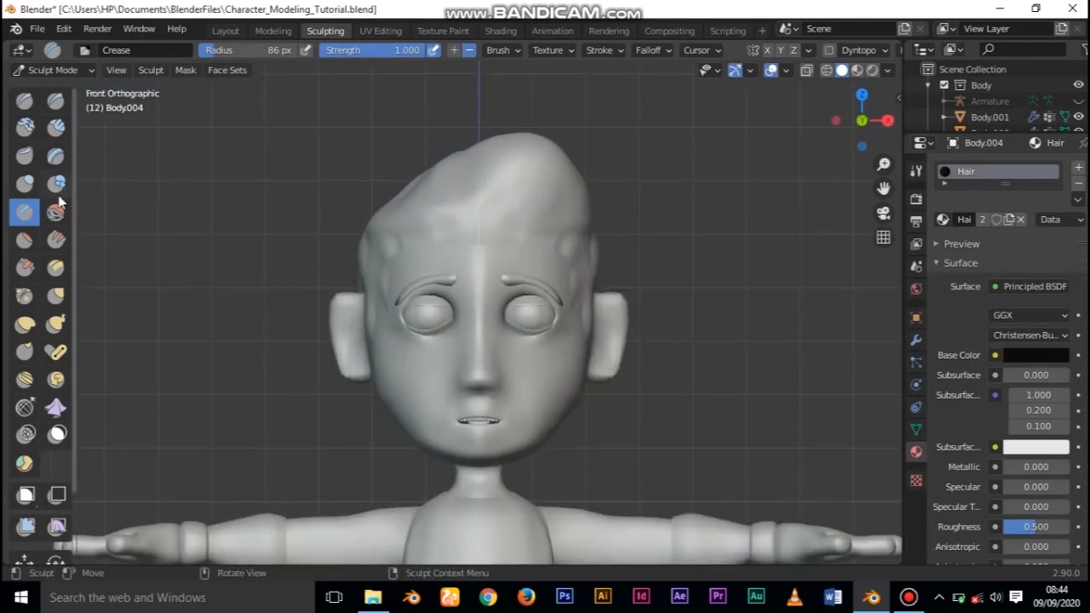
# - Shape the hair's crown with the Inflate/Deflate brush at 86 px radius and 1.000 strength
pyautogui.click(24, 183)
pyautogui.moveTo(542, 157)
pyautogui.mouseDown()
pyautogui.moveTo(546, 148)
pyautogui.moveTo(518, 136)
pyautogui.moveTo(587, 166)
pyautogui.moveTo(536, 190)
pyautogui.mouseUp()
pyautogui.click(471, 51)
# - Return to the Layout workspace, preview the character in rendered shading and save the file
pyautogui.scroll(-2, 655, 268)
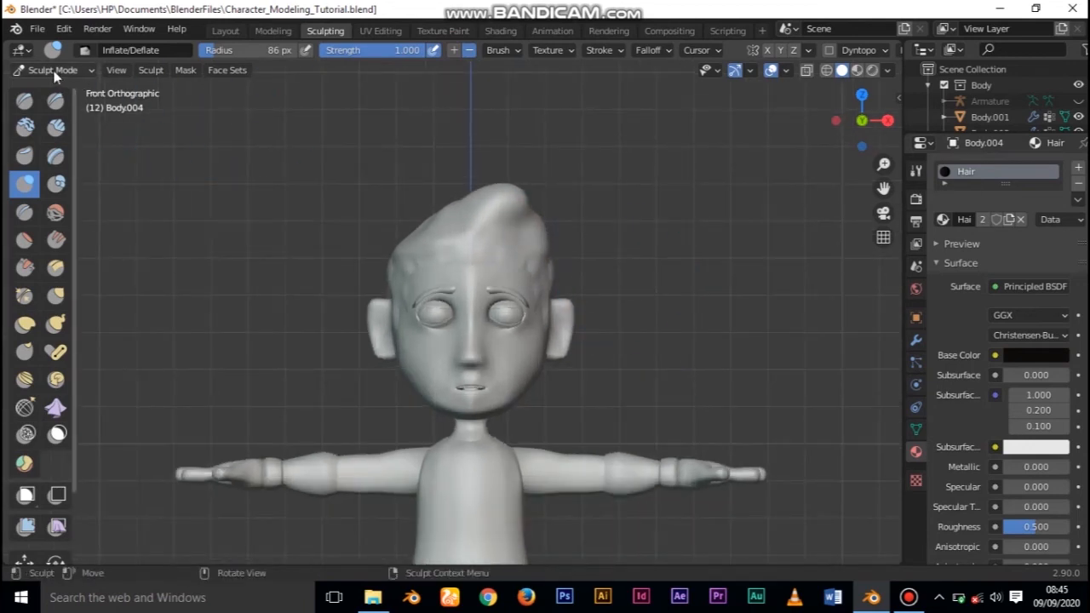
pyautogui.click(225, 31)
pyautogui.scroll(-5, 392, 83)
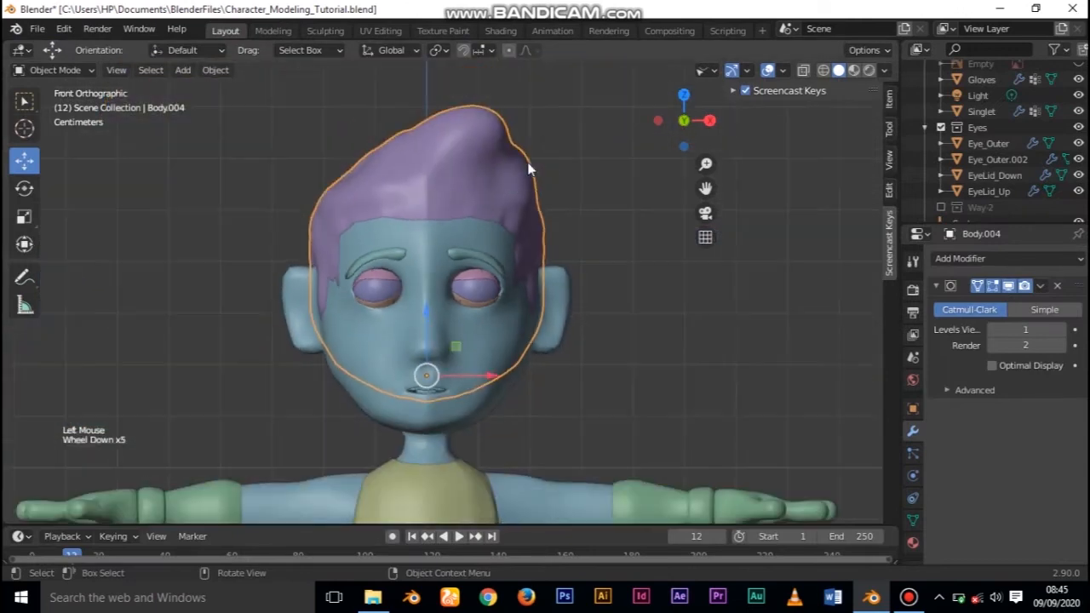
pyautogui.click(849, 69)
pyautogui.scroll(-6, 636, 299)
pyautogui.click(908, 598)
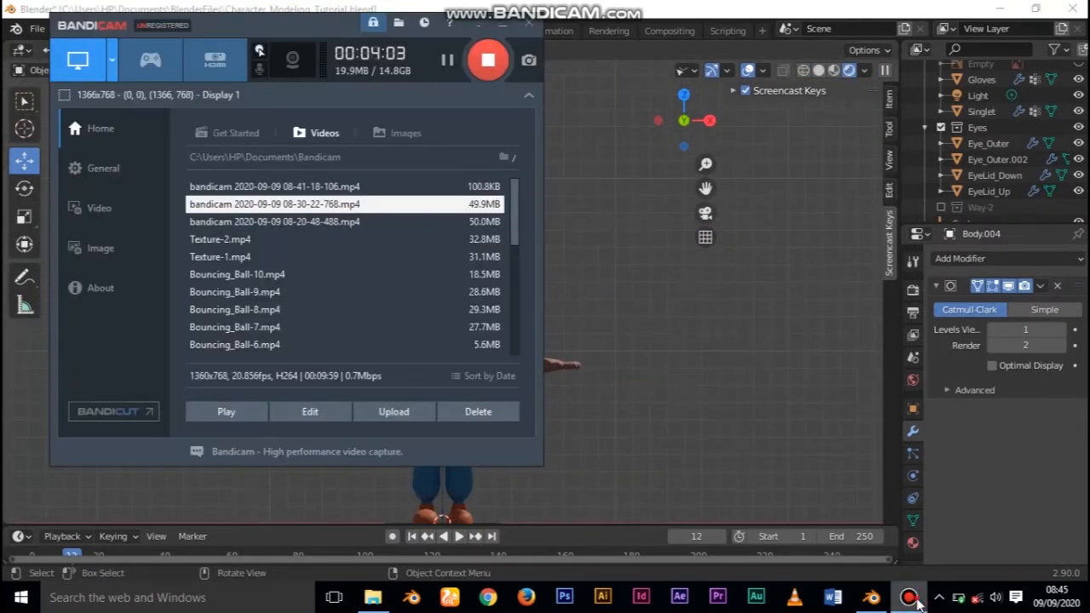
pyautogui.click(909, 598)
pyautogui.hotkey('ctrl', 's')
# - Unhide the Armature in the Body collection
pyautogui.keyDown('shift'); pyautogui.moveTo(586, 400); pyautogui.dragTo(464, 322, button='middle'); pyautogui.keyUp('shift')
pyautogui.scroll(-7, 480, 332)
pyautogui.scroll(8, 481, 334)
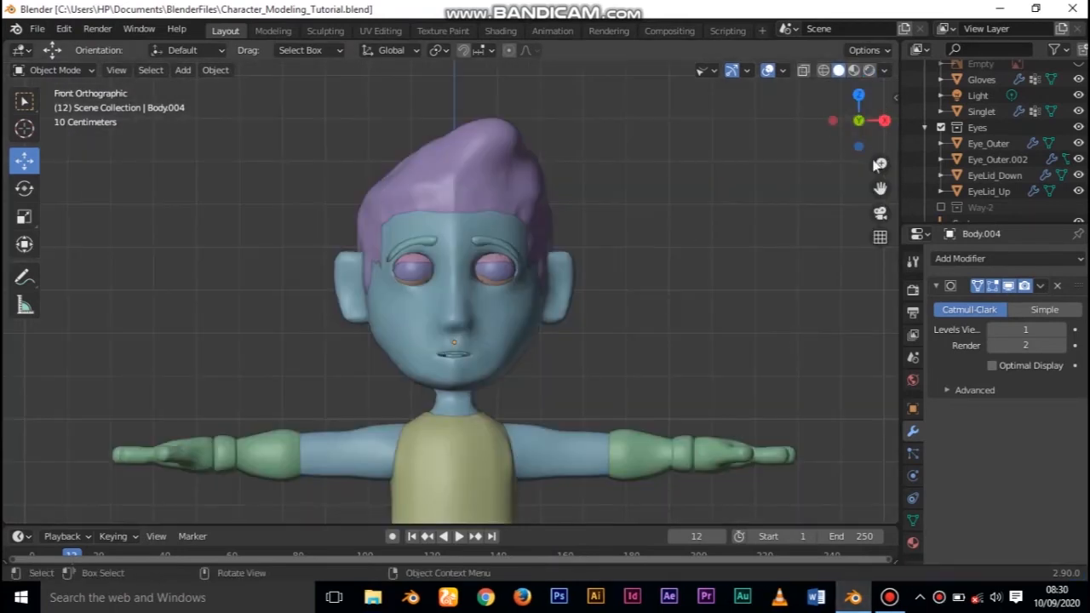
pyautogui.scroll(-2, 1030, 178)
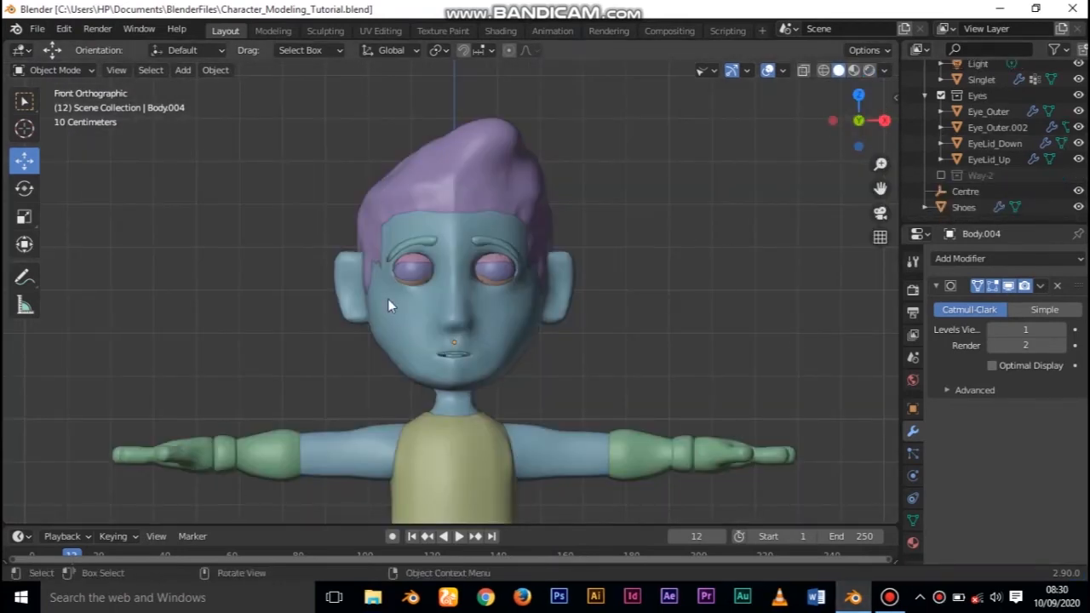
pyautogui.scroll(-8, 614, 325)
pyautogui.scroll(5, 615, 326)
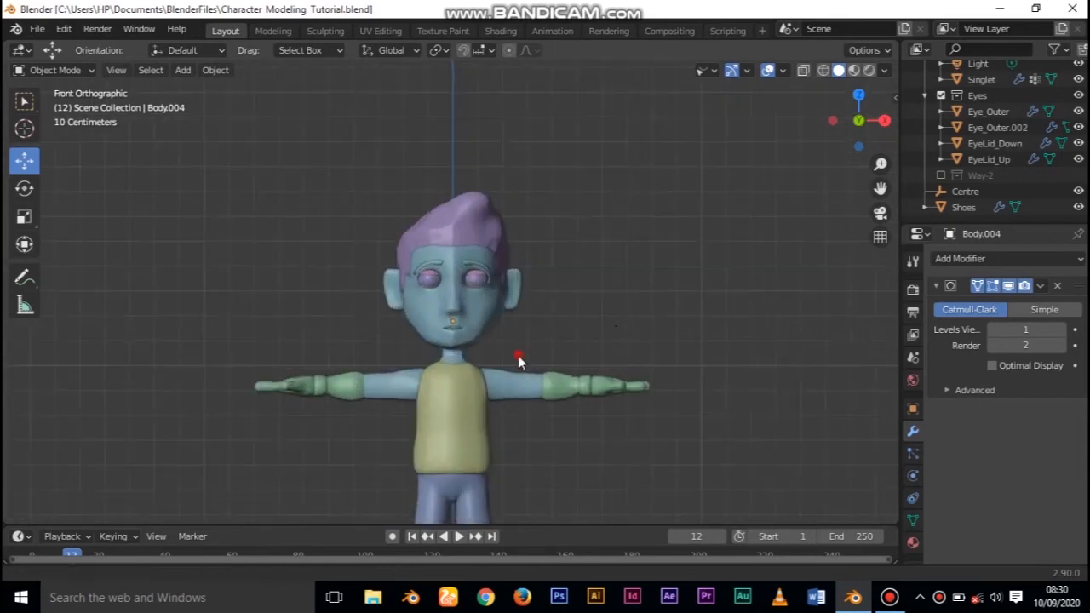
pyautogui.keyDown('shift'); pyautogui.moveTo(517, 355); pyautogui.dragTo(543, 225, button='middle'); pyautogui.keyUp('shift')
pyautogui.scroll(5, 1030, 156)
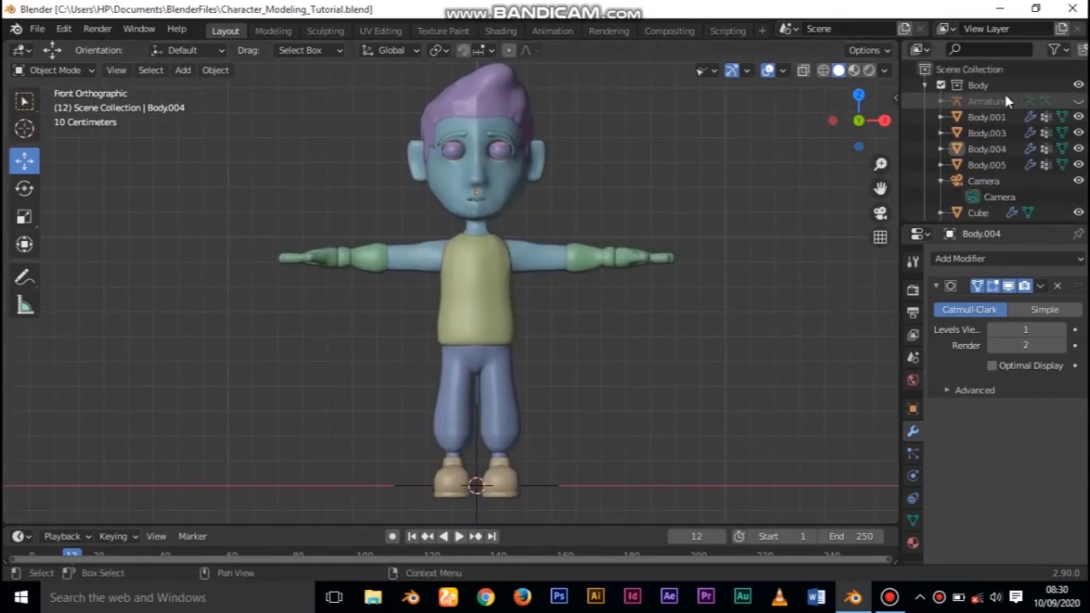
pyautogui.click(1077, 101)
# - Set the solid viewport shading to Material color and turn on Cavity
pyautogui.scroll(-2, 675, 305)
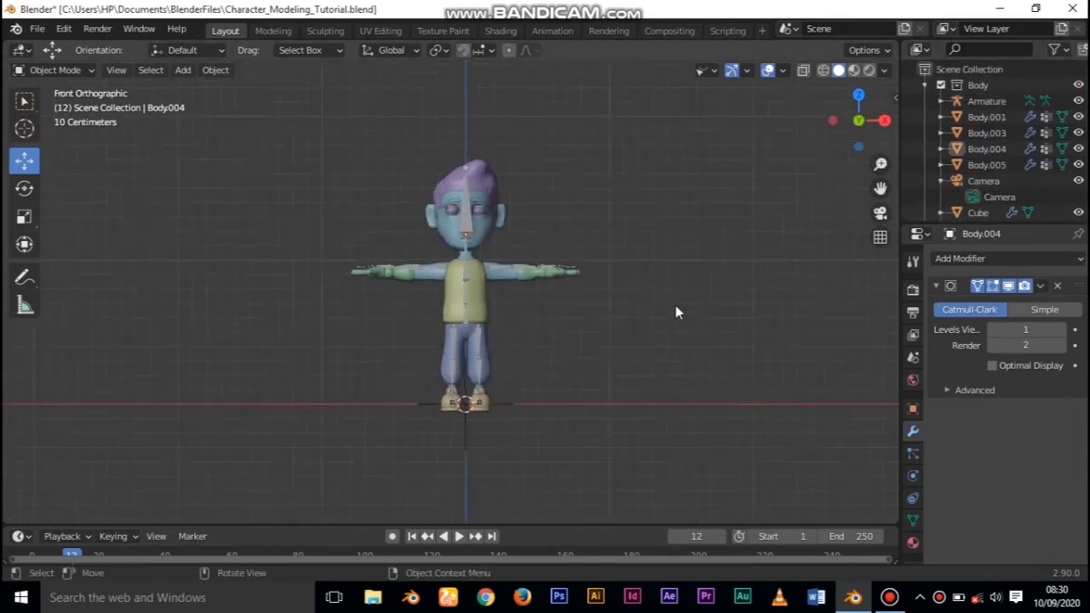
pyautogui.scroll(7, 675, 305)
pyautogui.keyDown('shift'); pyautogui.moveTo(676, 312); pyautogui.dragTo(400, 311, button='middle'); pyautogui.keyUp('shift')
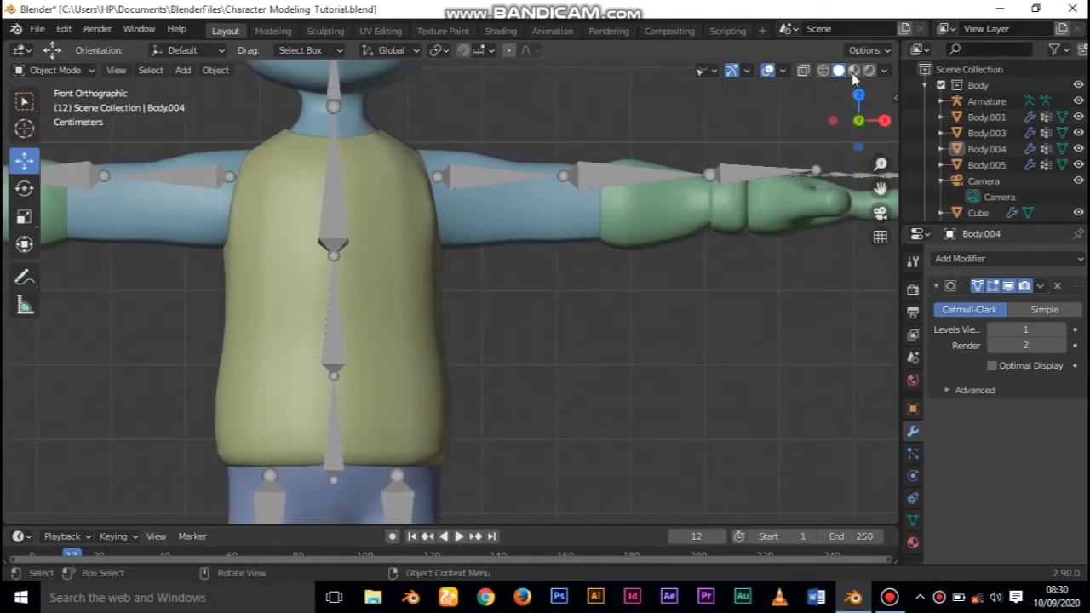
pyautogui.click(887, 72)
pyautogui.click(821, 273)
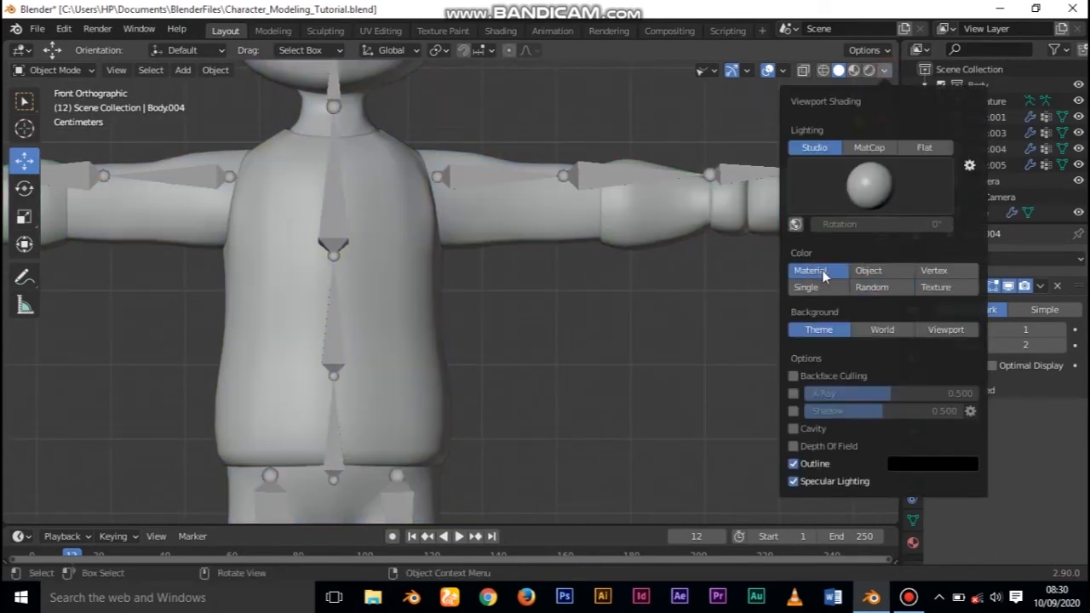
pyautogui.click(794, 429)
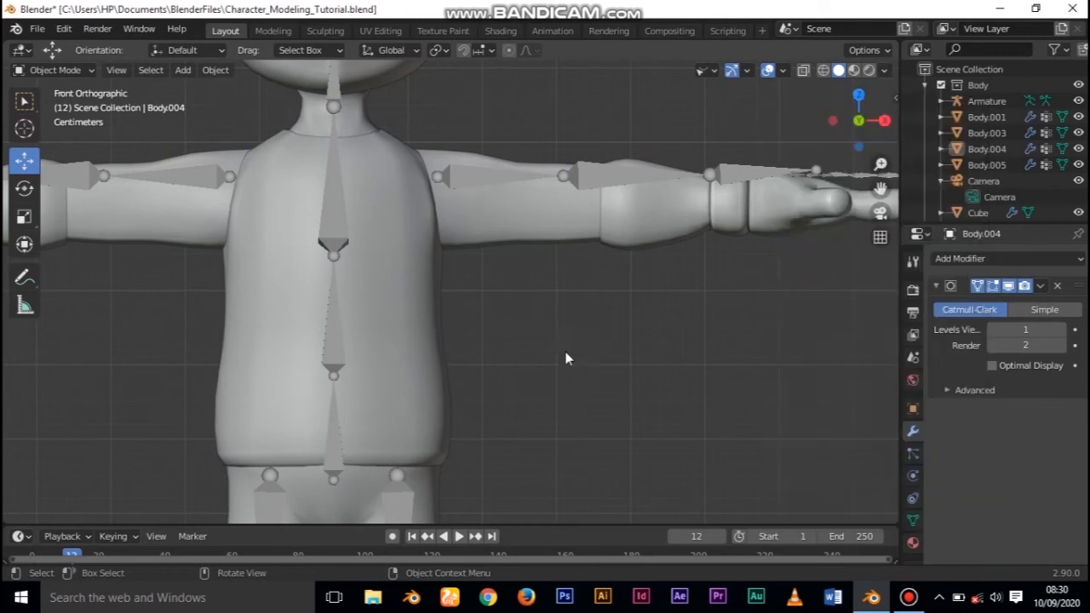
# - Select the armature, check its fit from the side and front, and open it in Edit Mode
pyautogui.scroll(-6, 511, 341)
pyautogui.keyDown('shift'); pyautogui.moveTo(469, 323); pyautogui.dragTo(597, 267, button='middle'); pyautogui.keyUp('shift')
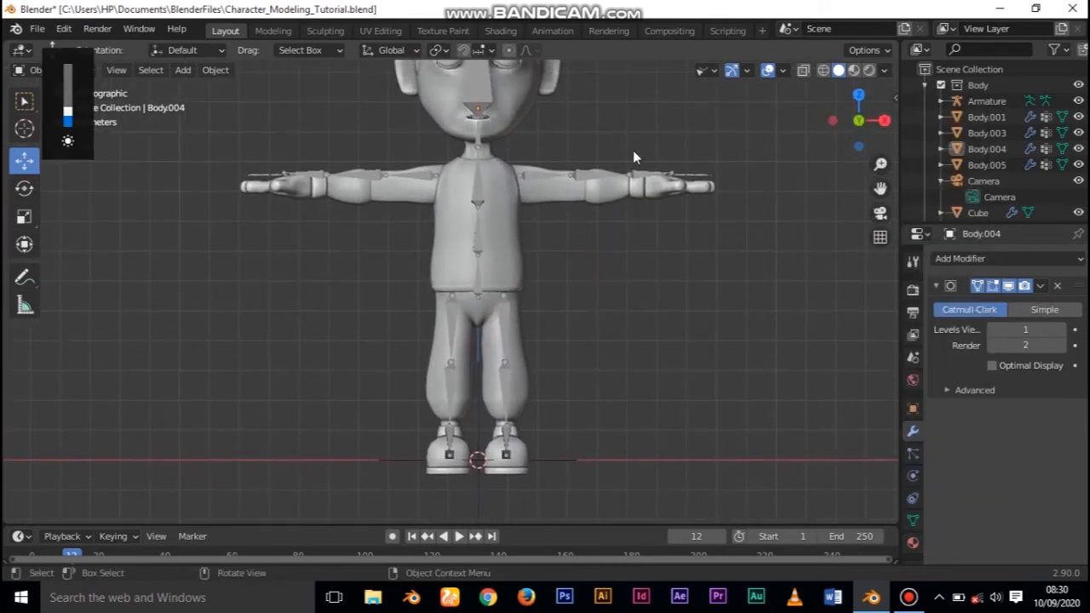
pyautogui.click(591, 179)
pyautogui.moveTo(699, 283); pyautogui.dragTo(616, 377, button='middle')
pyautogui.press('KP_3')
pyautogui.press('KP_1')
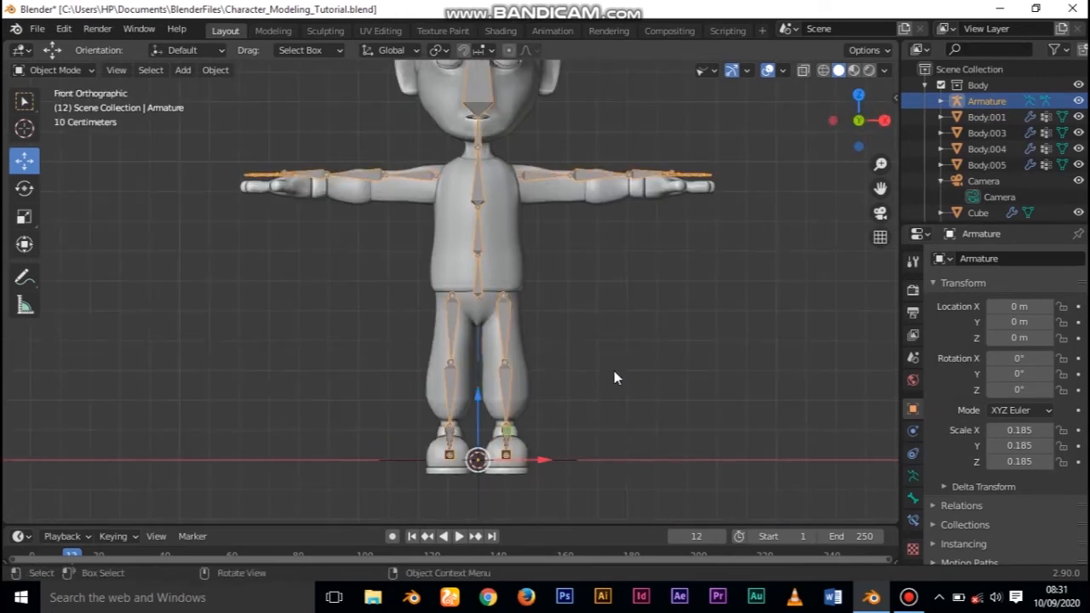
pyautogui.press('Tab')
# - Delete the arm, hand and leg bones on the character's right side, keeping the spine and the left-side bones
pyautogui.scroll(-5, 637, 348)
pyautogui.scroll(5, 638, 348)
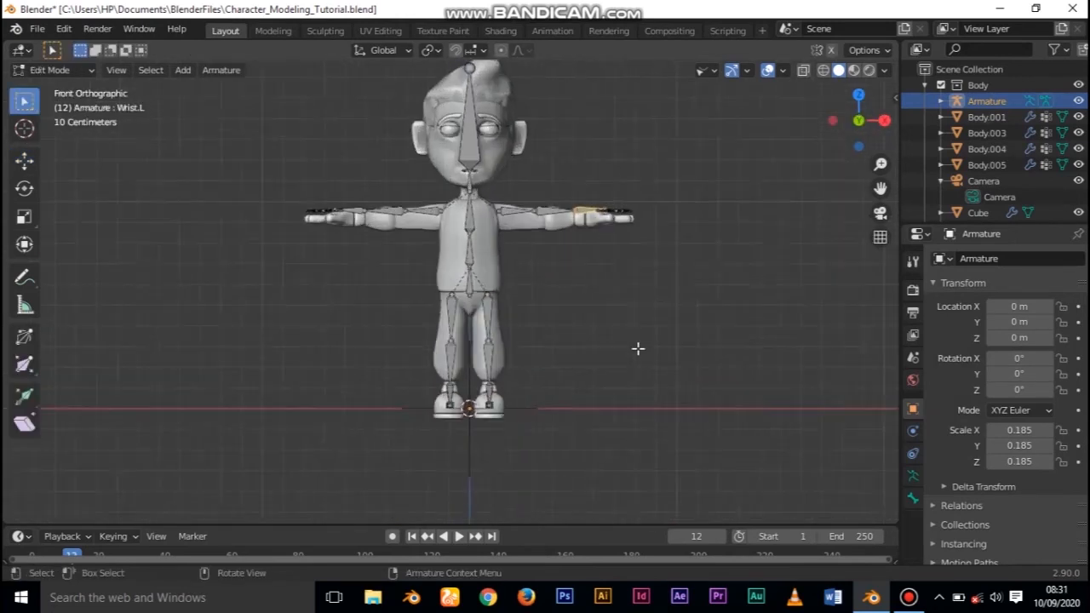
pyautogui.moveTo(200, 126); pyautogui.dragTo(445, 244)
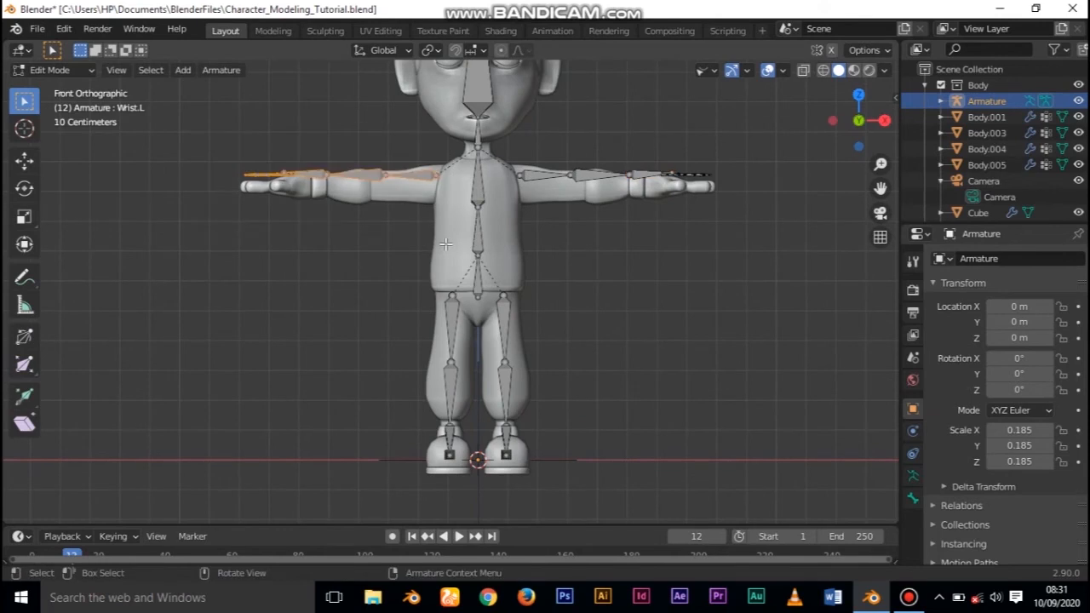
pyautogui.press('x')
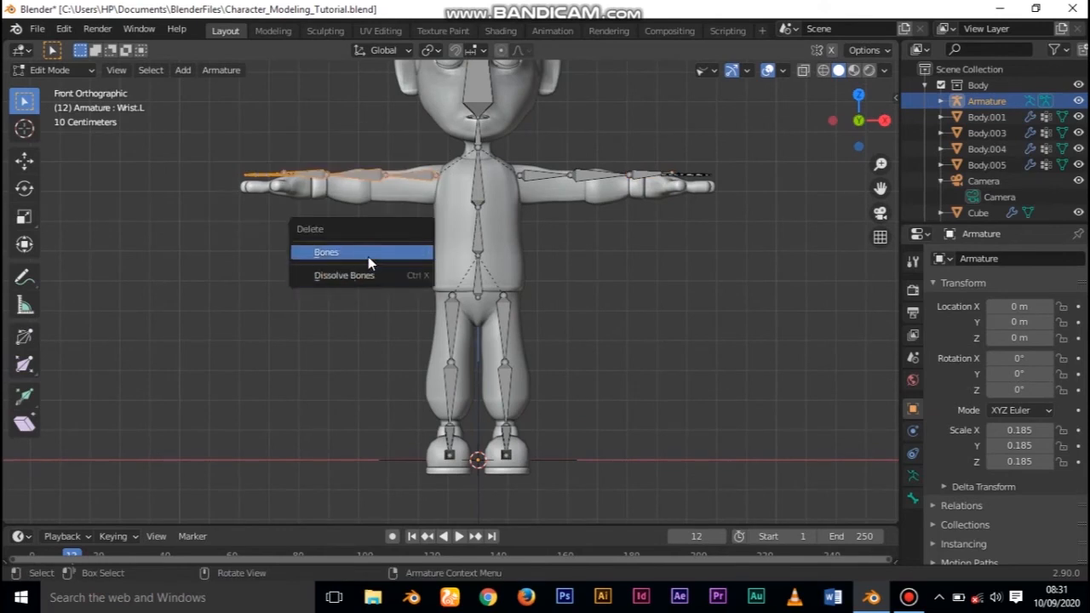
pyautogui.click(368, 254)
pyautogui.press('b')
pyautogui.moveTo(460, 386); pyautogui.dragTo(467, 508)
pyautogui.keyDown('alt'); pyautogui.moveTo(594, 346); pyautogui.dragTo(533, 321); pyautogui.keyUp('alt')
pyautogui.press('KP_1')
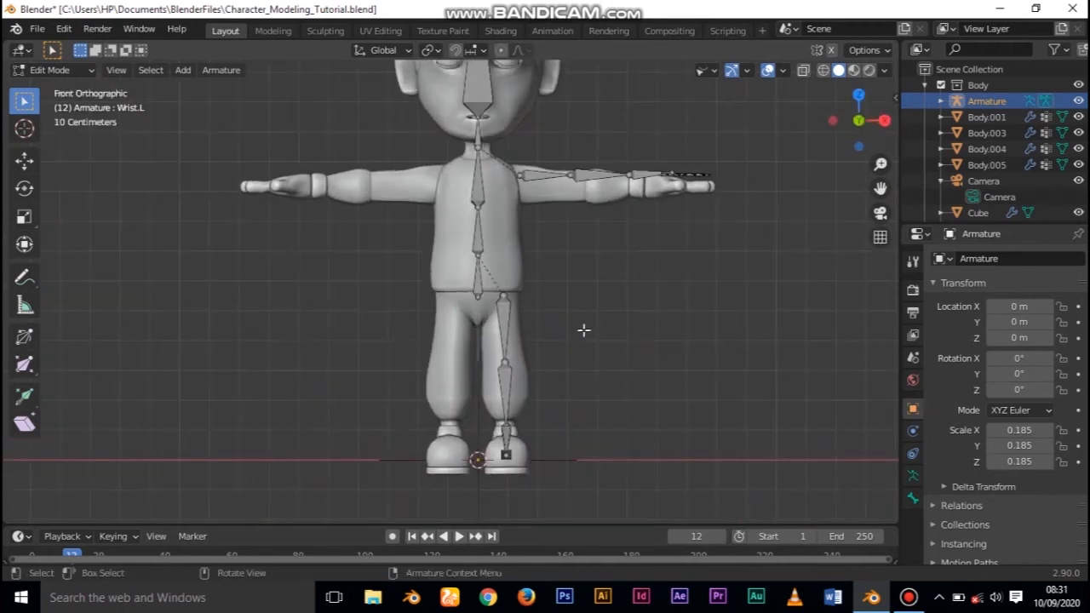
# - Lower the left leg's knee and ankle joints along Z to fit the leg mesh
pyautogui.click(25, 162)
pyautogui.moveTo(505, 293); pyautogui.dragTo(505, 301)
pyautogui.click(508, 423)
pyautogui.press('KP_3')
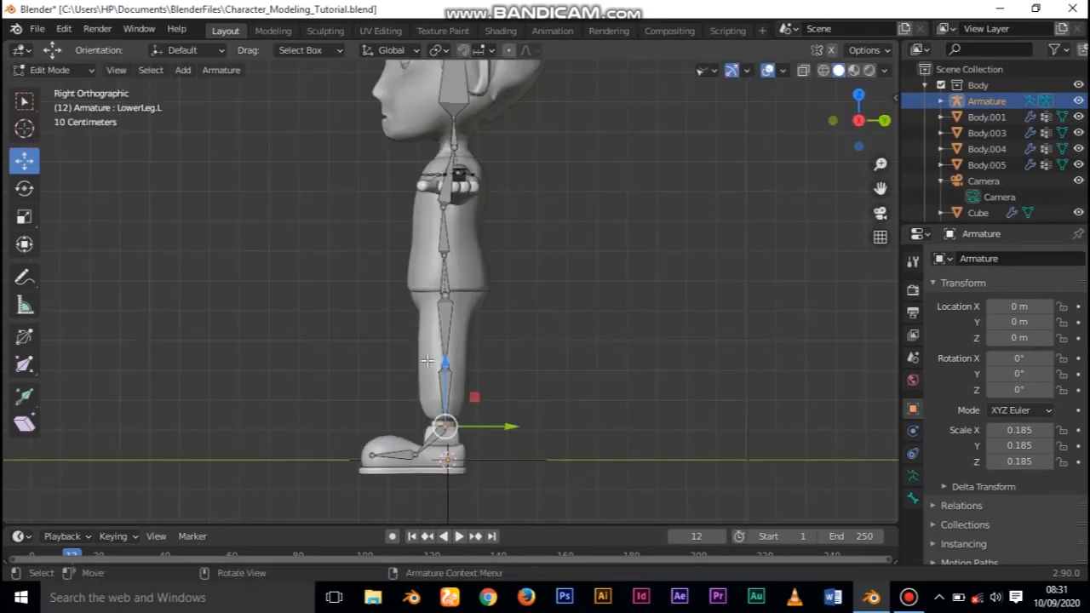
pyautogui.moveTo(446, 365); pyautogui.dragTo(446, 375)
pyautogui.press('KP_1')
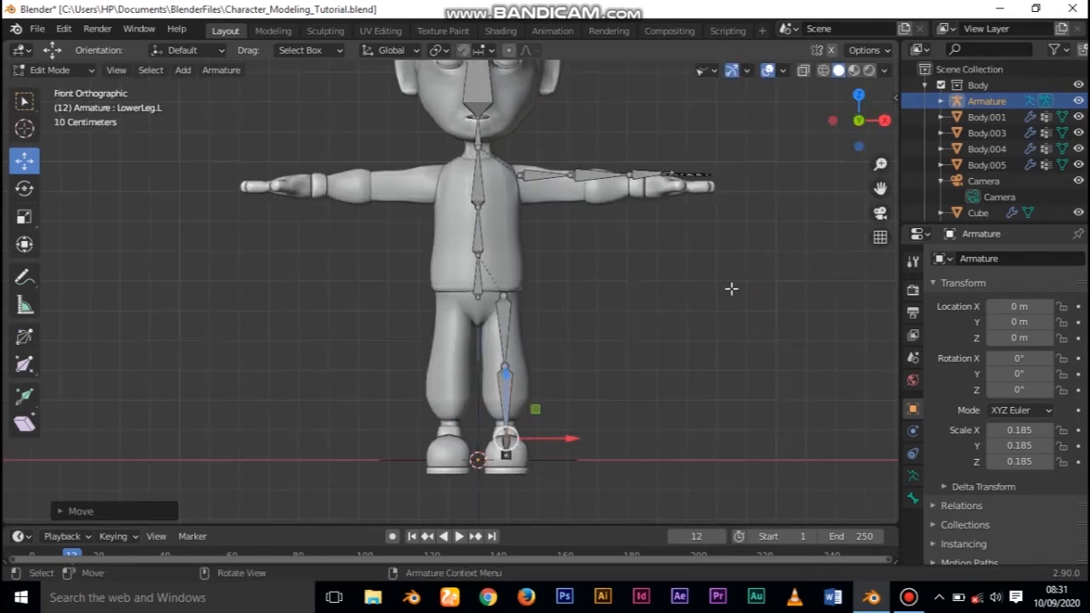
# - Lower all the left arm and hand bones along Z into the middle of the arm mesh
pyautogui.scroll(3, 730, 290)
pyautogui.moveTo(715, 179); pyautogui.dragTo(438, 266)
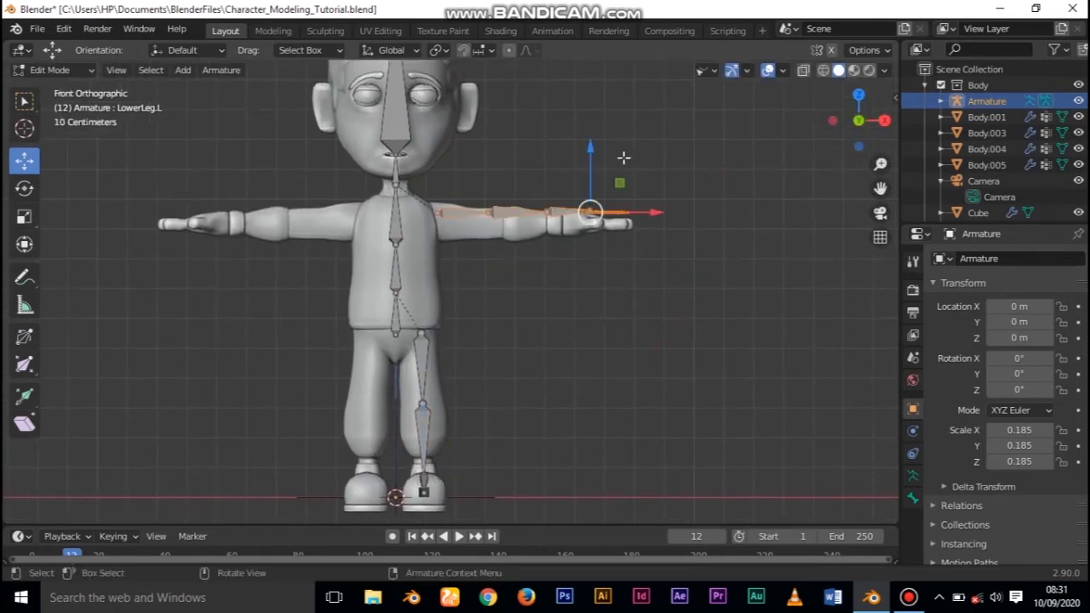
pyautogui.moveTo(592, 147); pyautogui.dragTo(593, 156)
pyautogui.moveTo(593, 155); pyautogui.dragTo(488, 176, button='middle')
pyautogui.press('KP_1')
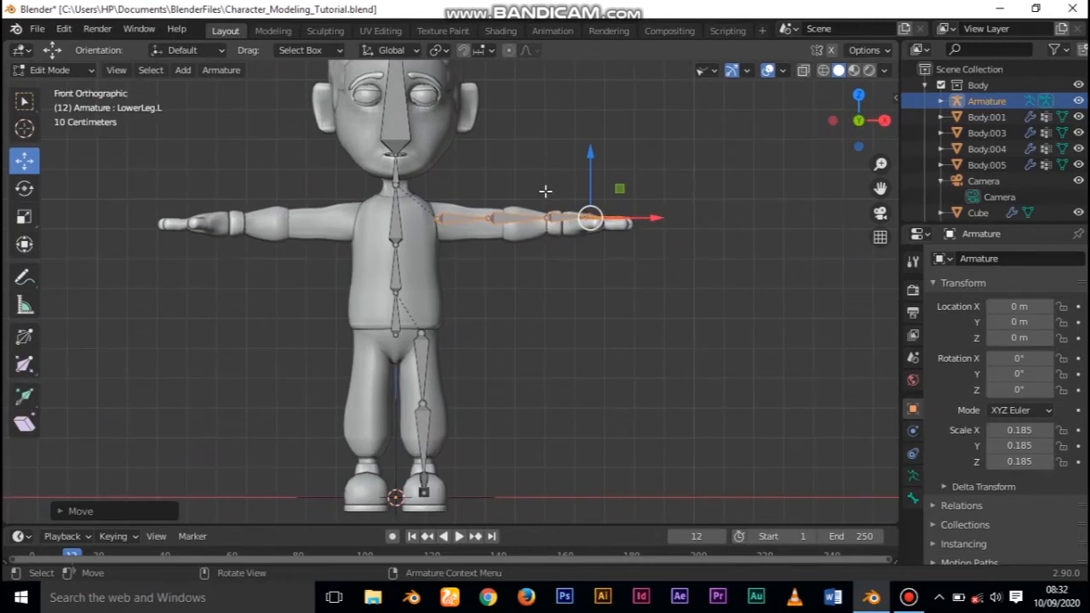
# - Shift the left arm's wrist and elbow joints outward along X from the top view to match the mesh
pyautogui.scroll(-3, 568, 226)
pyautogui.press('KP_7')
pyautogui.scroll(-3, 550, 324)
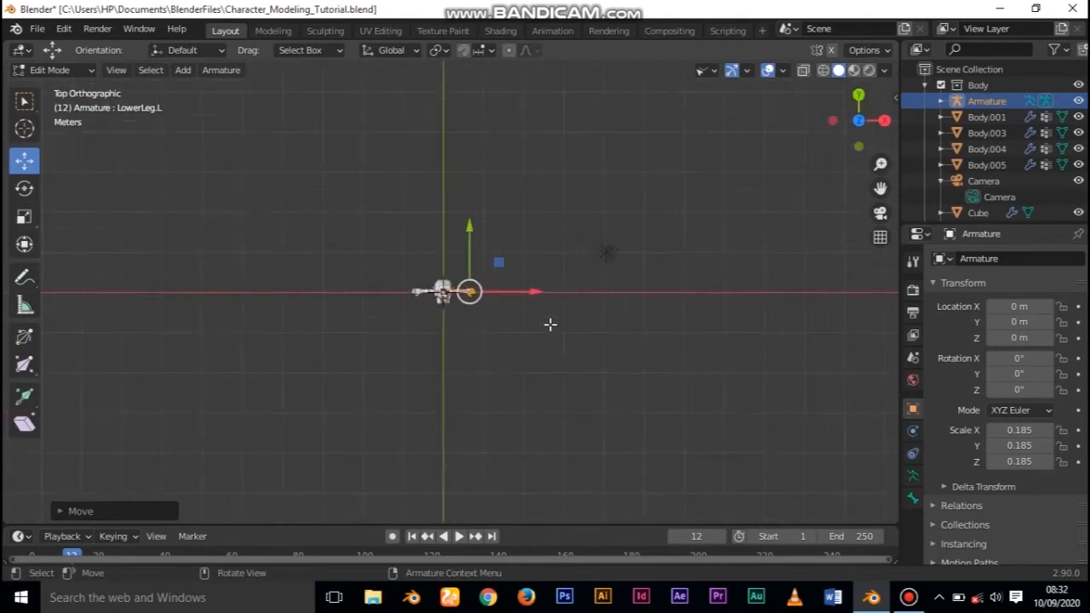
pyautogui.scroll(12, 550, 325)
pyautogui.scroll(1, 550, 324)
pyautogui.keyDown('shift'); pyautogui.moveTo(557, 315); pyautogui.dragTo(413, 302, button='middle'); pyautogui.keyUp('shift')
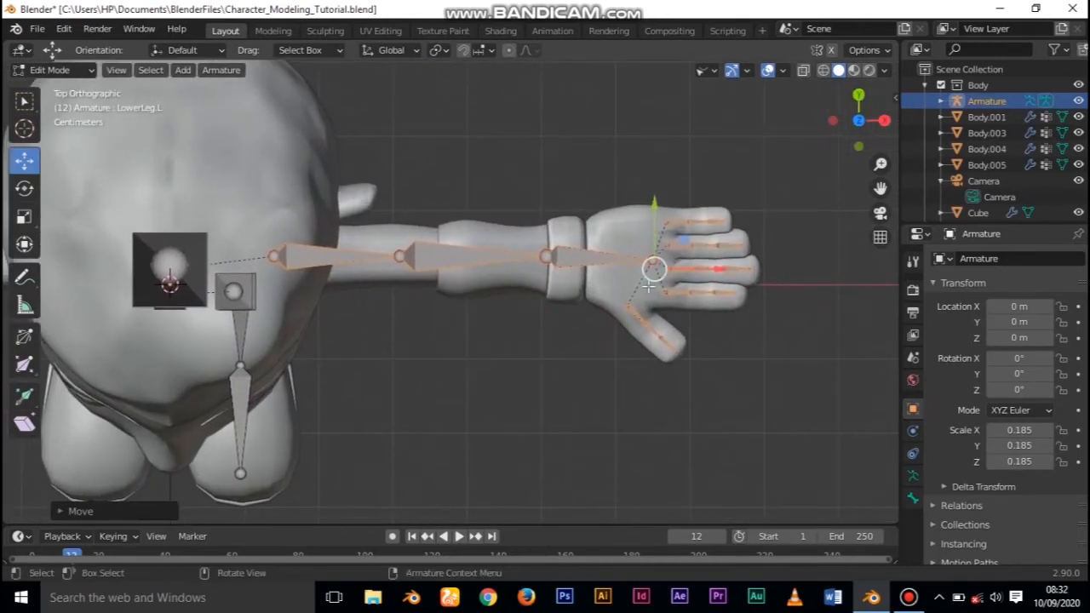
pyautogui.click(550, 257)
pyautogui.moveTo(601, 259); pyautogui.dragTo(619, 258)
pyautogui.click(452, 255)
pyautogui.press('g')
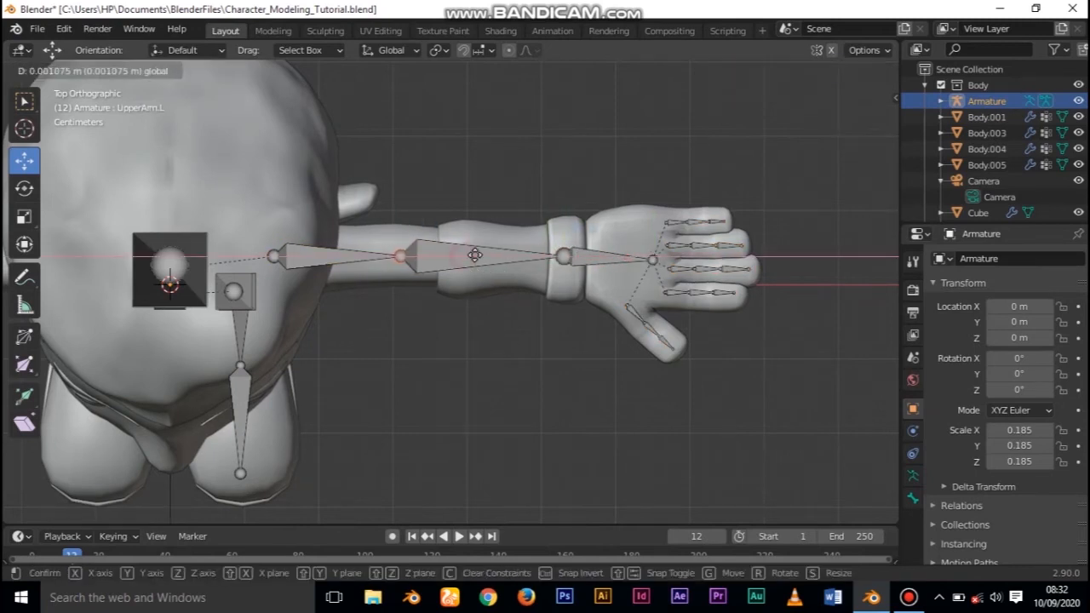
pyautogui.moveTo(472, 255); pyautogui.dragTo(473, 256)
# - Add a new bone at the head of the left upper arm bone
pyautogui.keyDown('shift'); pyautogui.moveTo(397, 318); pyautogui.dragTo(518, 282, button='middle'); pyautogui.keyUp('shift')
pyautogui.press('KP_1')
pyautogui.scroll(-3, 405, 93)
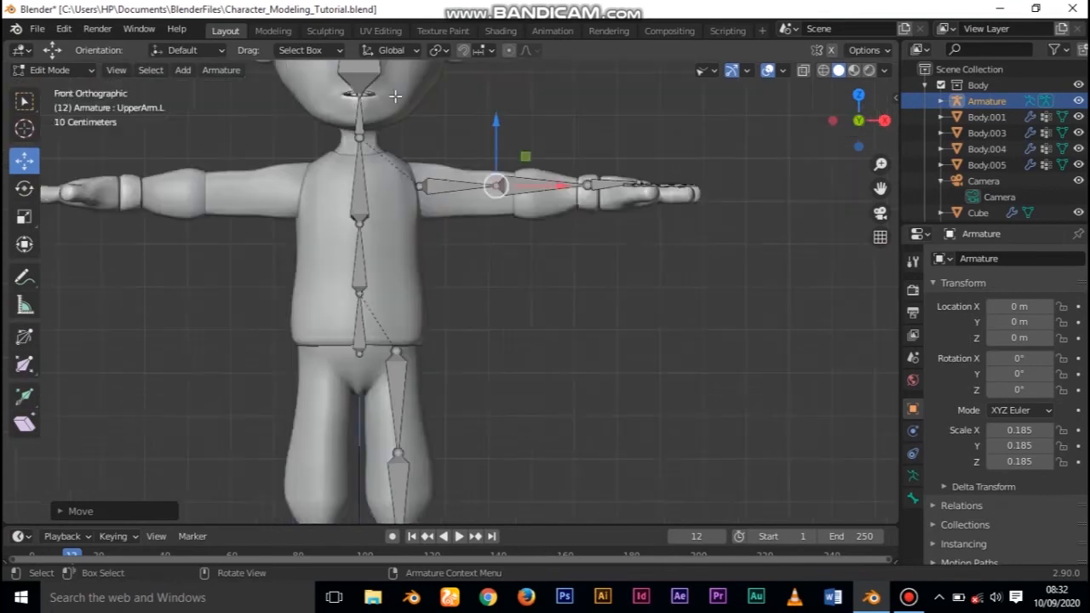
pyautogui.scroll(2, 426, 153)
pyautogui.keyDown('shift'); pyautogui.moveTo(468, 229); pyautogui.dragTo(525, 320, button='middle'); pyautogui.keyUp('shift')
pyautogui.click(467, 228)
pyautogui.hotkey('shift', 'a')
pyautogui.scroll(-5, 538, 304)
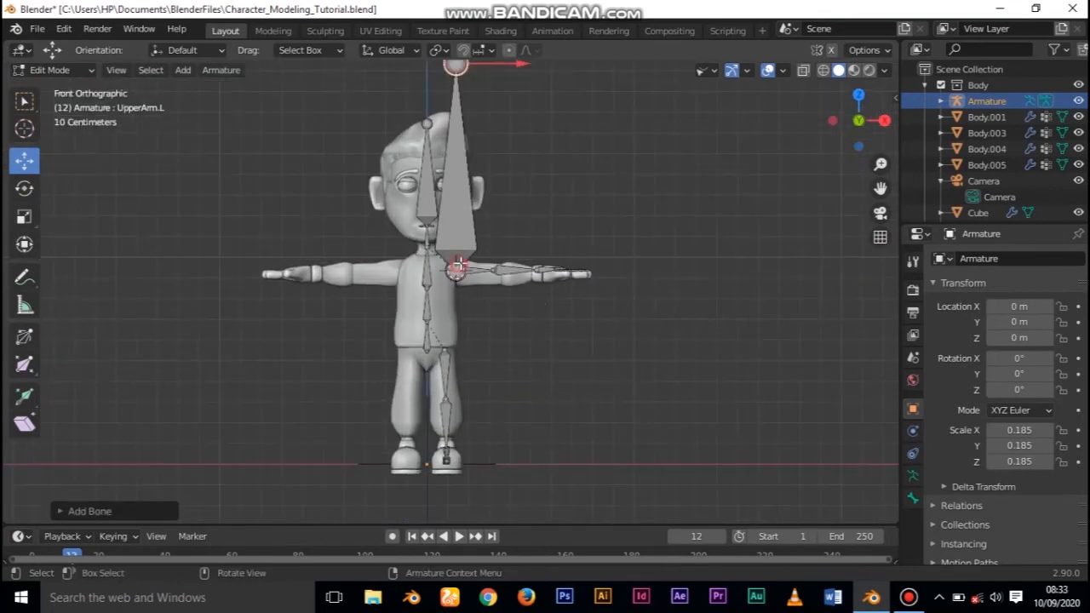
# - Lay the new shoulder bone horizontally by moving its tip outward and down, and shift its head inward to the chest
pyautogui.scroll(-2, 471, 205)
pyautogui.moveTo(520, 133); pyautogui.dragTo(672, 271)
pyautogui.moveTo(605, 74); pyautogui.dragTo(620, 217)
pyautogui.scroll(6, 548, 321)
pyautogui.click(462, 249)
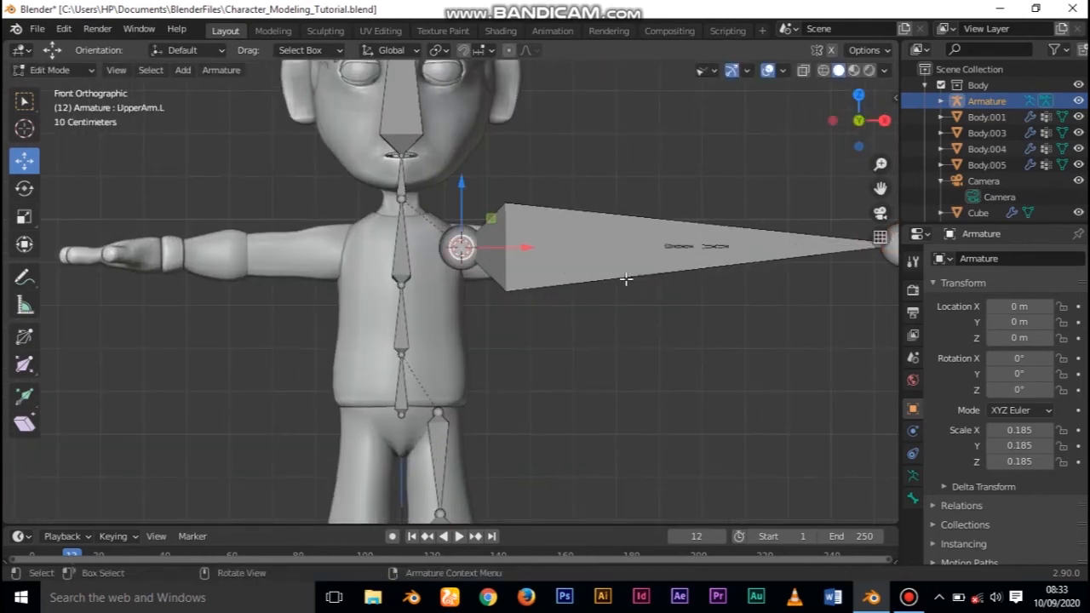
pyautogui.scroll(2, 625, 279)
pyautogui.moveTo(529, 219); pyautogui.dragTo(442, 222)
# - Shorten the new bone by moving its tip inward along X to just beside the left shoulder joint
pyautogui.scroll(-9, 440, 222)
pyautogui.click(606, 273)
pyautogui.click(635, 281)
pyautogui.moveTo(670, 272); pyautogui.dragTo(495, 270)
pyautogui.scroll(-3, 495, 270)
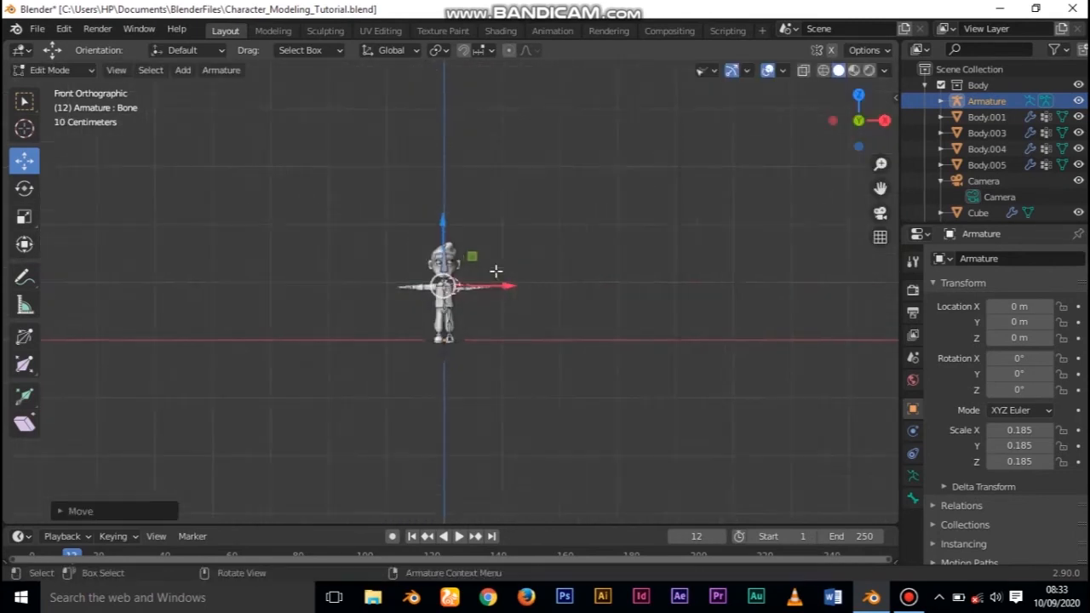
pyautogui.scroll(10, 495, 270)
pyautogui.scroll(-10, 435, 182)
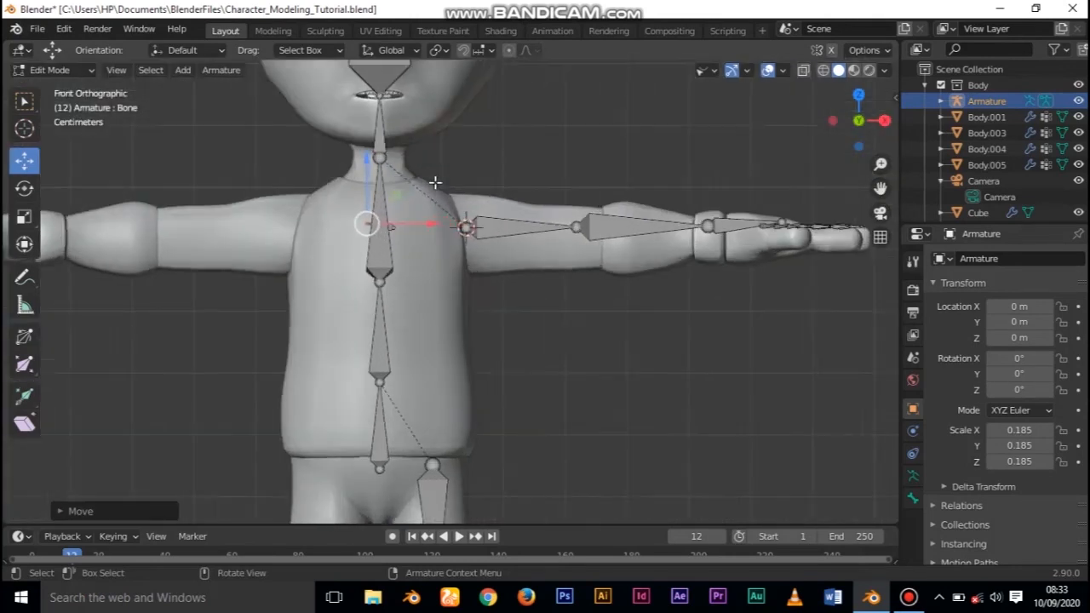
pyautogui.moveTo(408, 214); pyautogui.dragTo(502, 274)
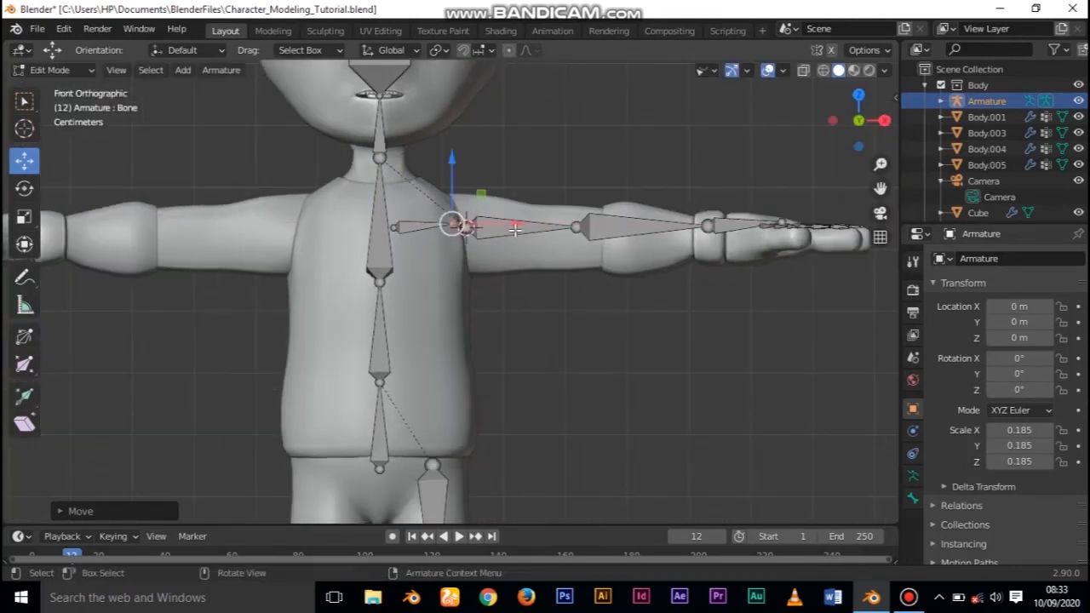
# - Nudge the new left shoulder bone in height and move its inner head forward along Y toward the chest bone
pyautogui.scroll(2, 502, 275)
pyautogui.scroll(-5, 502, 275)
pyautogui.scroll(5, 485, 279)
pyautogui.moveTo(485, 279)
pyautogui.mouseDown(button='middle')
pyautogui.moveTo(417, 294)
pyautogui.moveTo(455, 346)
pyautogui.moveTo(497, 279)
pyautogui.mouseUp(button='middle')
pyautogui.press('KP_1')
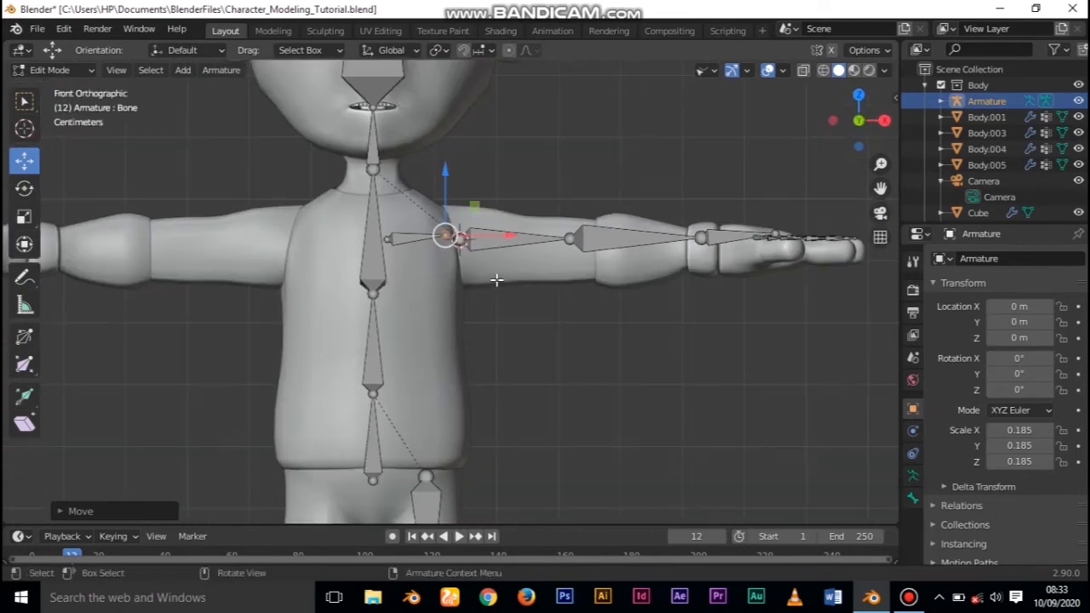
pyautogui.click(407, 238)
pyautogui.moveTo(418, 184); pyautogui.dragTo(418, 178)
pyautogui.moveTo(487, 212); pyautogui.dragTo(487, 224)
pyautogui.moveTo(438, 285); pyautogui.dragTo(270, 373, button='middle')
pyautogui.moveTo(542, 201); pyautogui.dragTo(596, 283, button='middle')
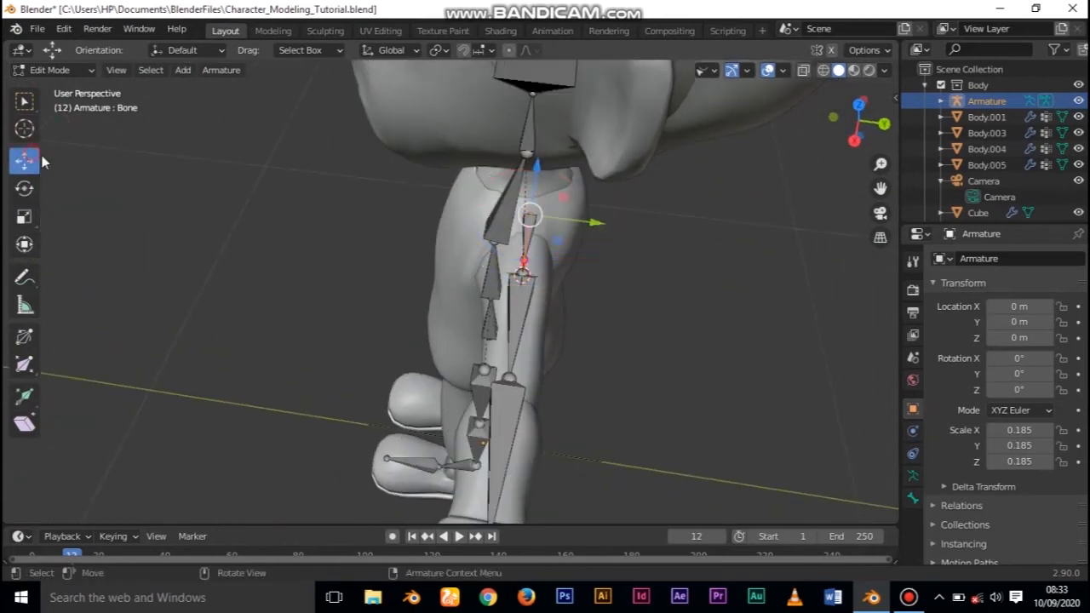
pyautogui.moveTo(594, 223); pyautogui.dragTo(578, 219)
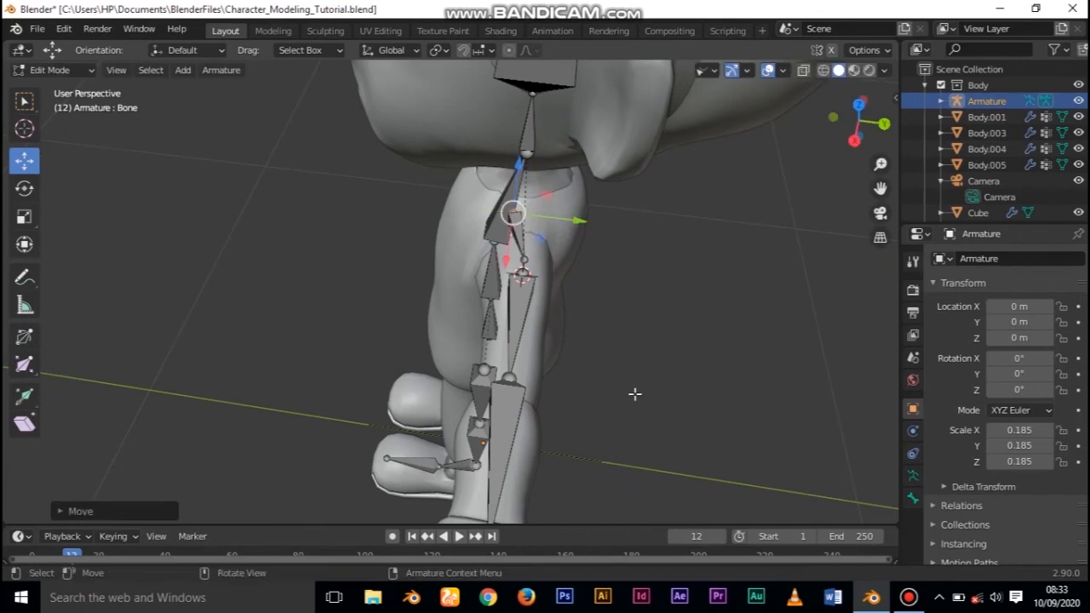
# - Lower the whole left shoulder bone slightly along Z, by about 0.004 m, from the front view
pyautogui.press('KP_1')
pyautogui.moveTo(635, 394); pyautogui.dragTo(745, 360, button='middle')
pyautogui.press('KP_1')
pyautogui.click(407, 238)
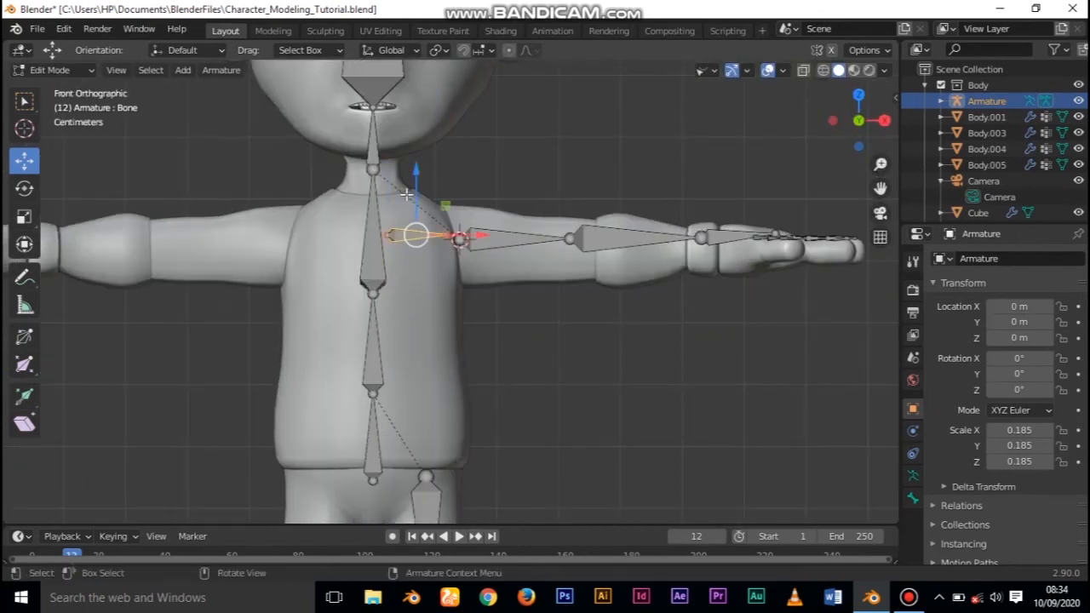
pyautogui.moveTo(417, 185); pyautogui.dragTo(418, 187)
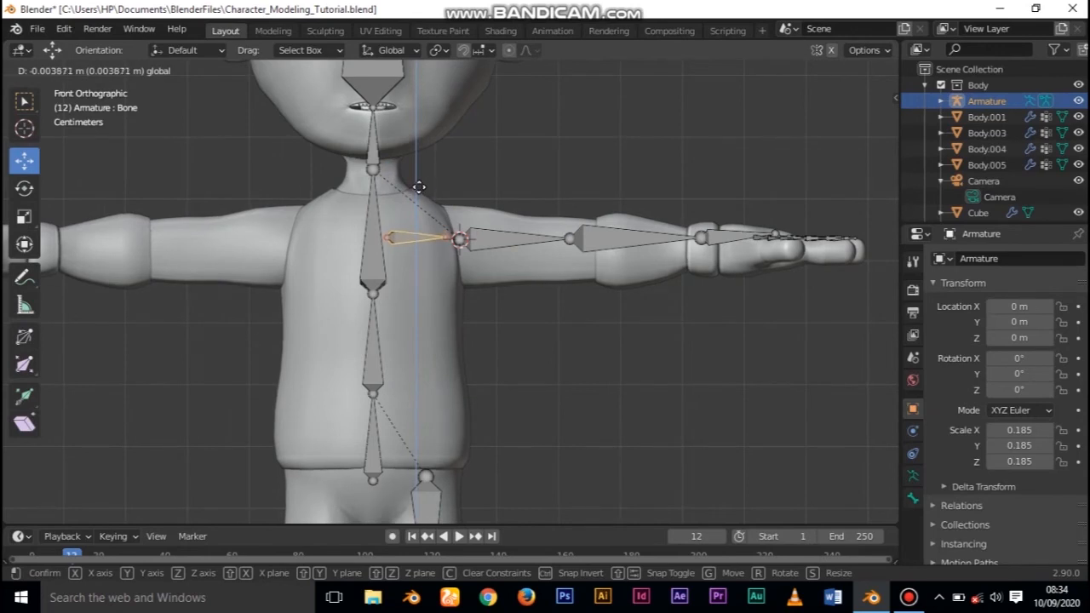
pyautogui.moveTo(419, 186); pyautogui.dragTo(419, 188)
pyautogui.moveTo(829, 233); pyautogui.dragTo(794, 259, button='middle')
pyautogui.press('KP_1')
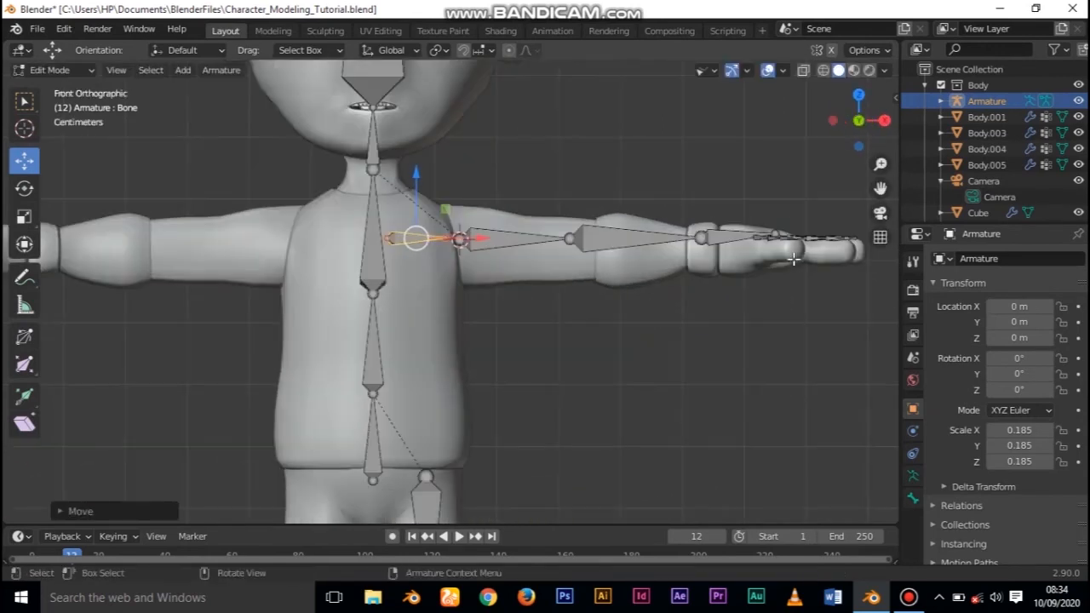
# - Select the left shoulder, arm and hand bones together and lower them along Z to the middle of the arm mesh
pyautogui.keyDown('shift'); pyautogui.moveTo(669, 338); pyautogui.dragTo(595, 331, button='middle'); pyautogui.keyUp('shift')
pyautogui.moveTo(819, 167)
pyautogui.mouseDown()
pyautogui.moveTo(571, 307)
pyautogui.moveTo(319, 339)
pyautogui.mouseUp()
pyautogui.click(318, 339)
pyautogui.hotkey('alt', 'a')
pyautogui.moveTo(811, 155); pyautogui.dragTo(474, 310)
pyautogui.moveTo(689, 170); pyautogui.dragTo(689, 179)
pyautogui.hotkey('ctrl', 'z')
pyautogui.moveTo(804, 168); pyautogui.dragTo(312, 292)
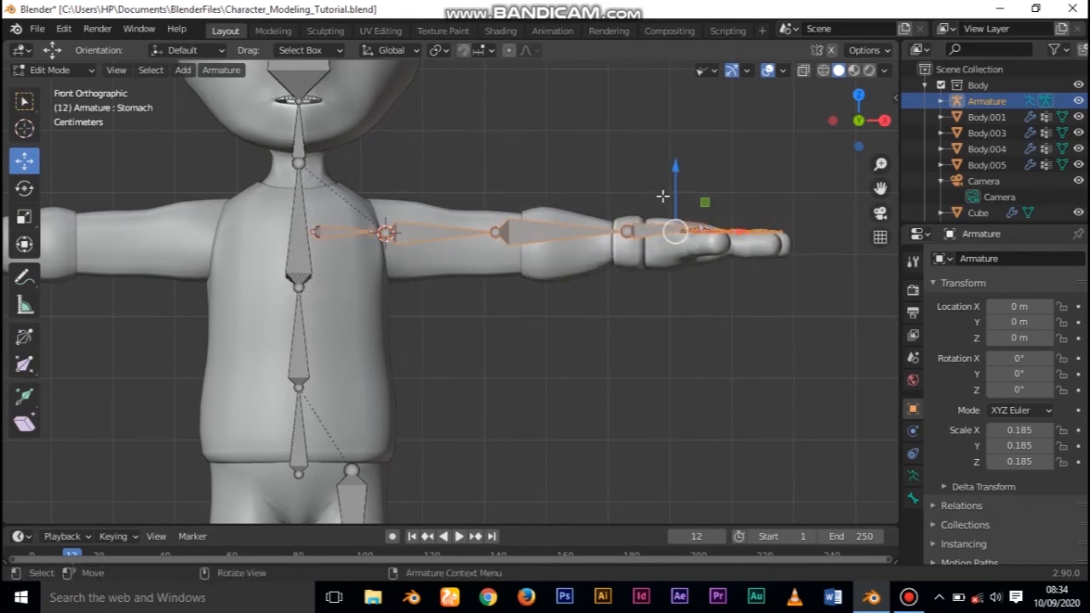
pyautogui.moveTo(674, 178); pyautogui.dragTo(674, 189)
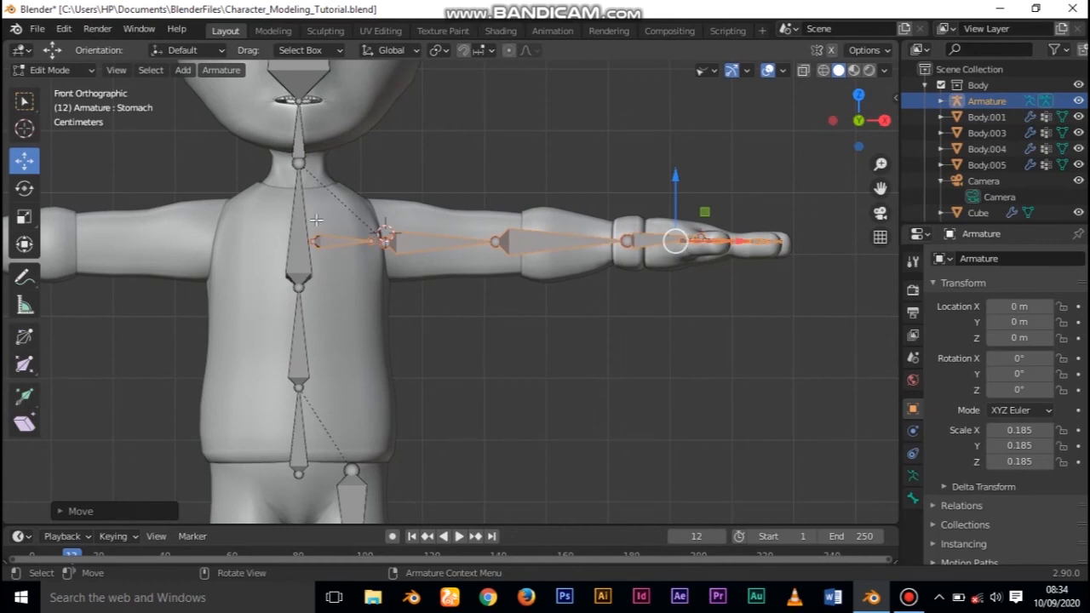
# - Try to raise the outer tip of the left shoulder bone along Z
pyautogui.click(381, 242)
pyautogui.moveTo(373, 196); pyautogui.dragTo(371, 174)
pyautogui.moveTo(371, 174); pyautogui.dragTo(347, 225, button='middle')
pyautogui.press('KP_1')
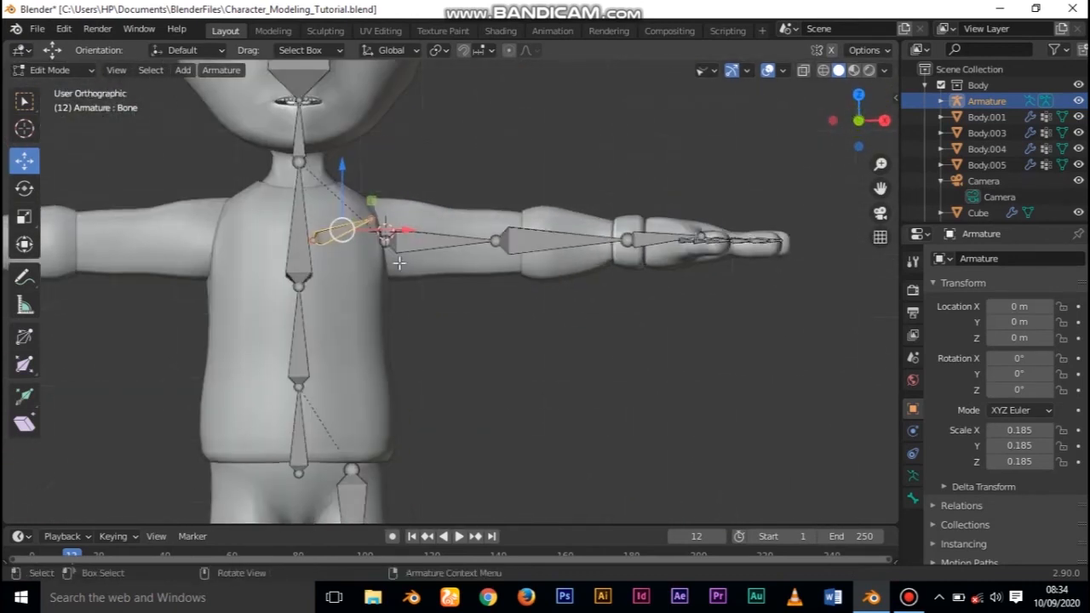
pyautogui.scroll(-2, 345, 292)
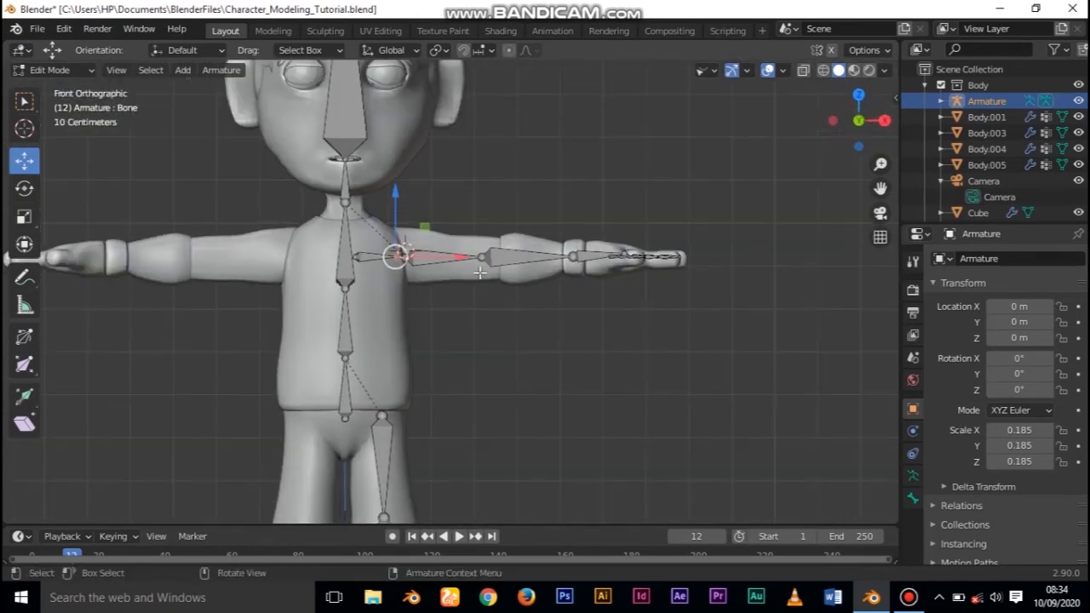
# - Save the file, and raise the left shoulder bone's outer tip along Z so the bone slopes up toward the shoulder
pyautogui.hotkey('ctrl', 's')
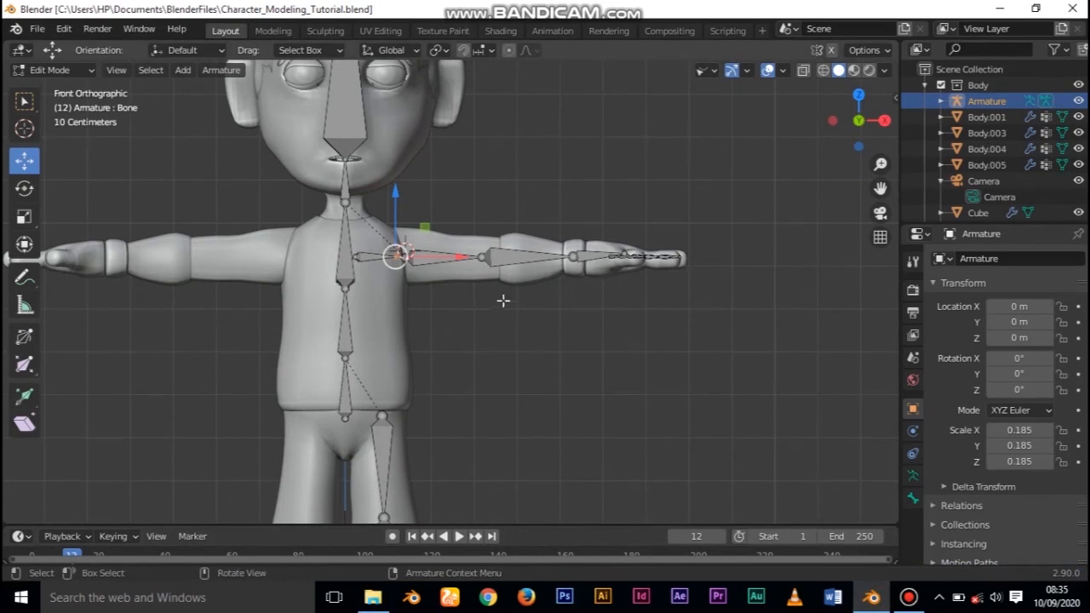
pyautogui.click(396, 257)
pyautogui.moveTo(402, 193); pyautogui.dragTo(399, 175)
pyautogui.moveTo(399, 179); pyautogui.dragTo(382, 253, button='middle')
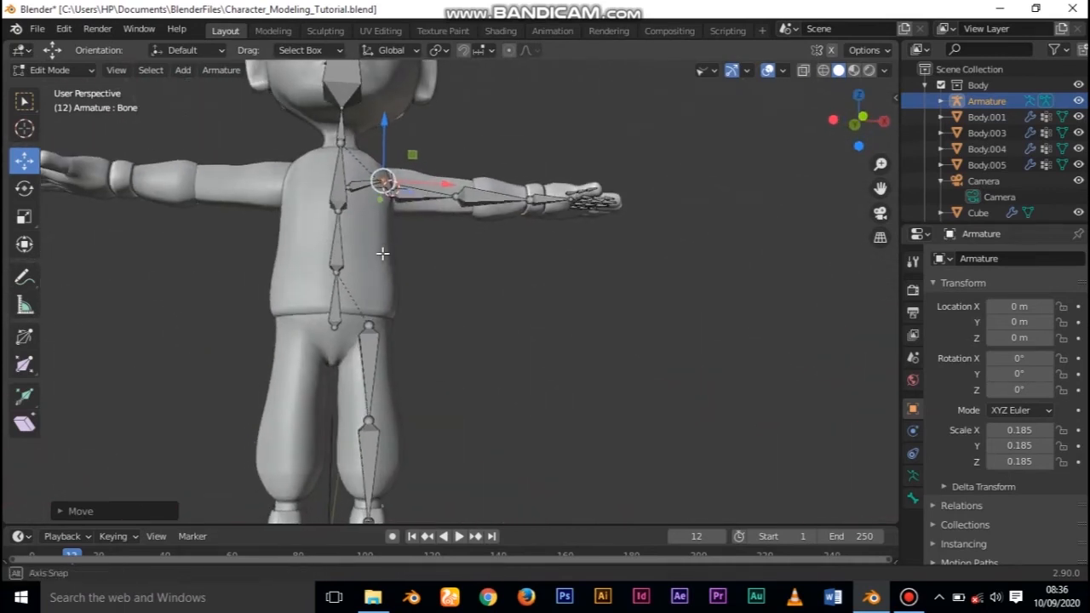
pyautogui.press('KP_1')
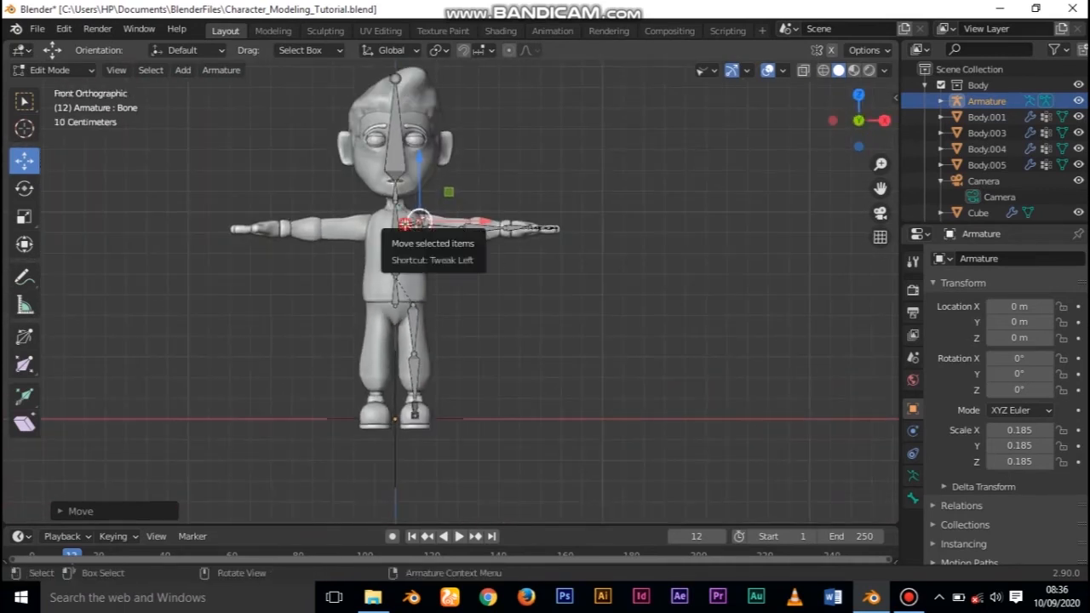
pyautogui.scroll(-4, 389, 223)
pyautogui.scroll(12, 533, 435)
pyautogui.scroll(-2, 586, 414)
pyautogui.scroll(-2, 586, 415)
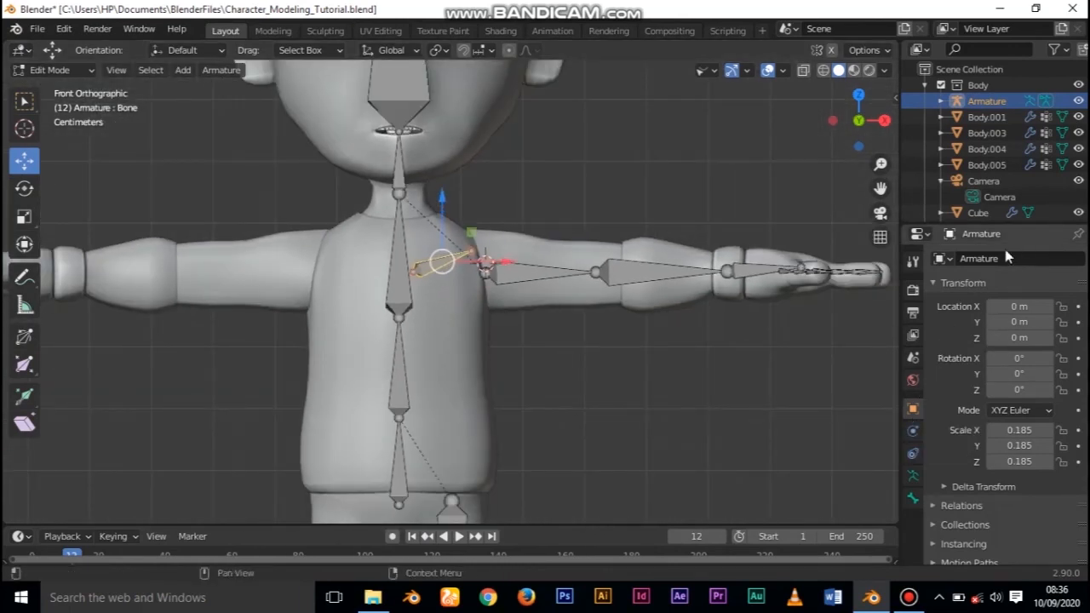
# - Look through the sidebar and the armature's properties for the setting that holds the shoulder bone's name
pyautogui.click(529, 275)
pyautogui.click(448, 260)
pyautogui.press('n')
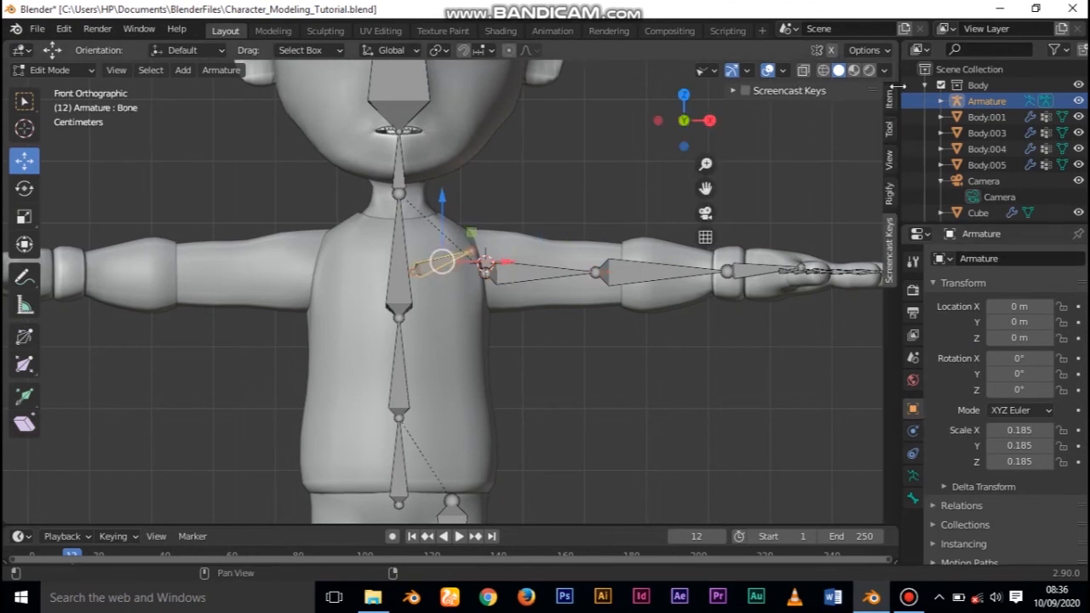
pyautogui.click(890, 100)
pyautogui.click(890, 137)
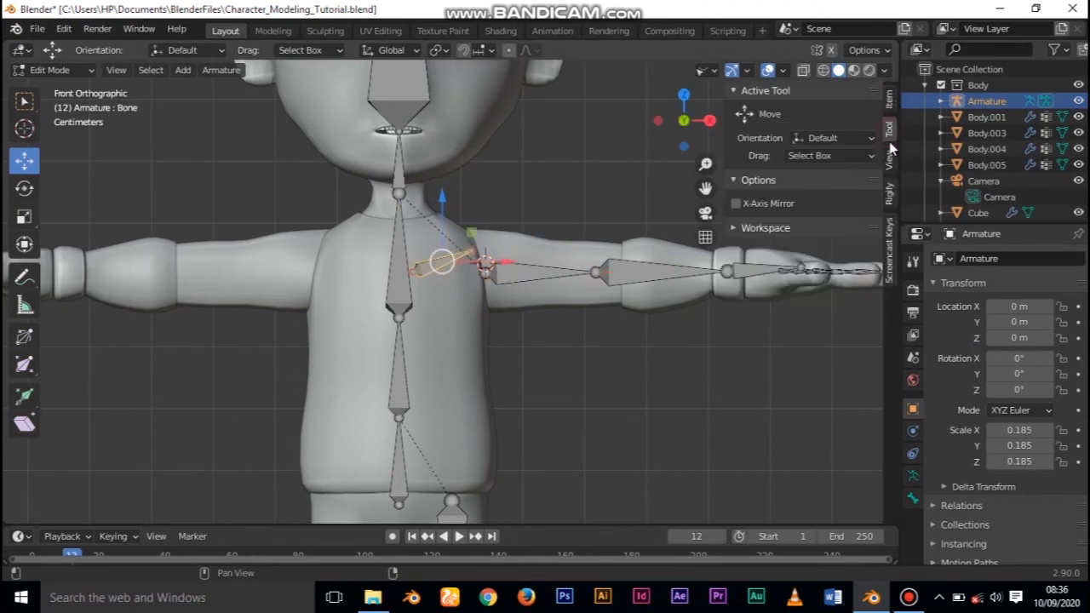
pyautogui.click(891, 160)
pyautogui.click(890, 203)
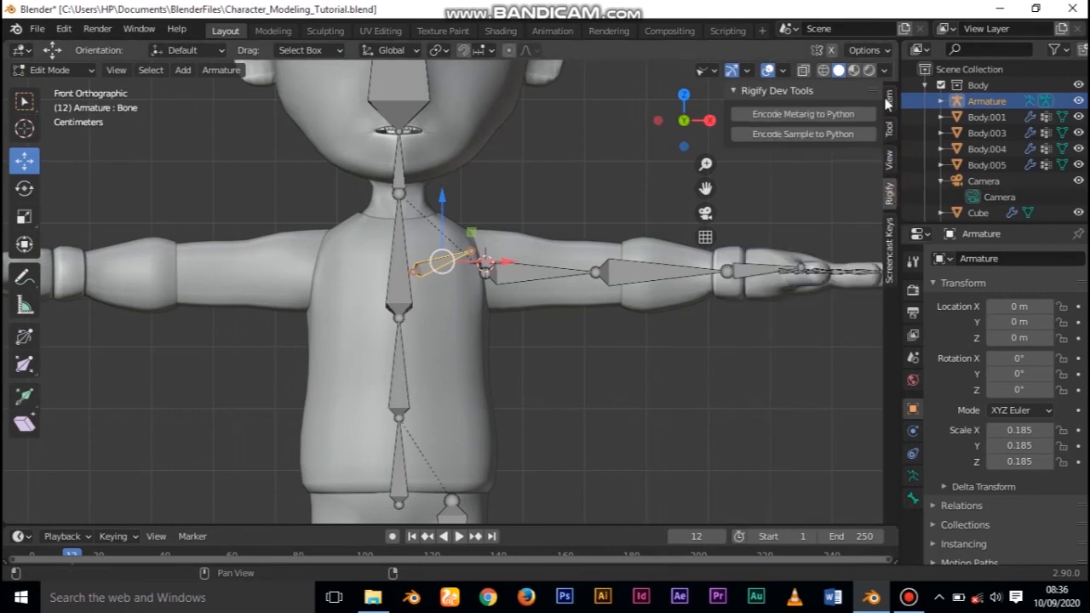
pyautogui.click(890, 99)
pyautogui.press('n')
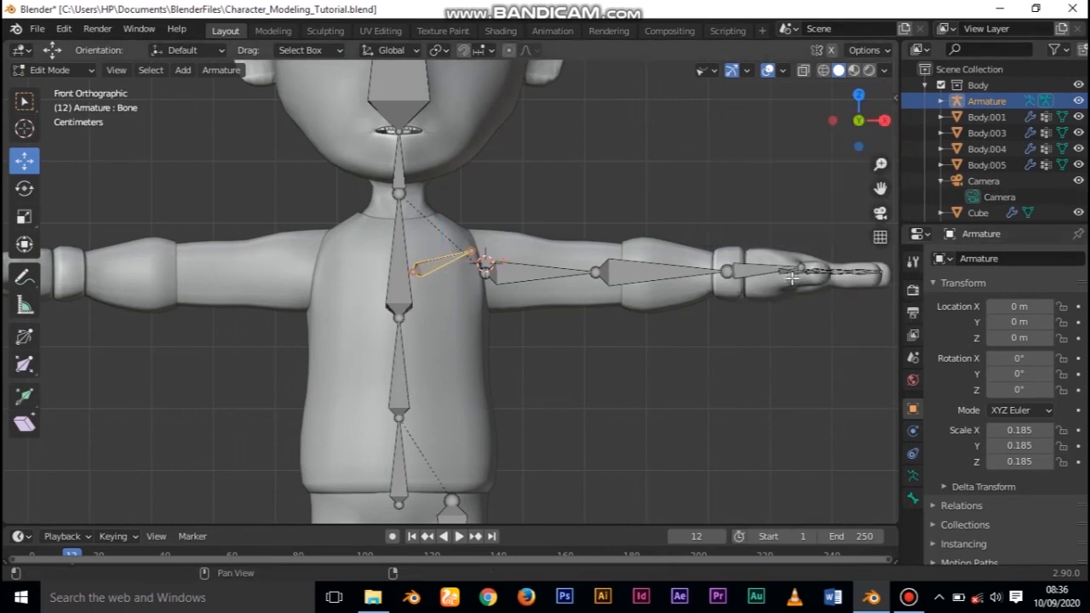
pyautogui.scroll(-3, 916, 455)
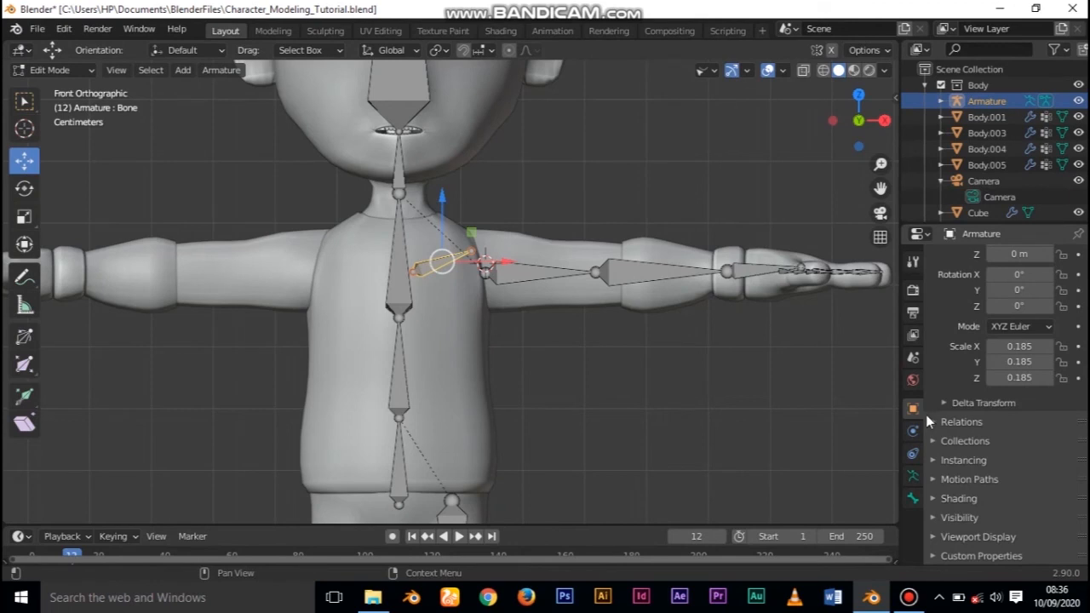
pyautogui.click(913, 454)
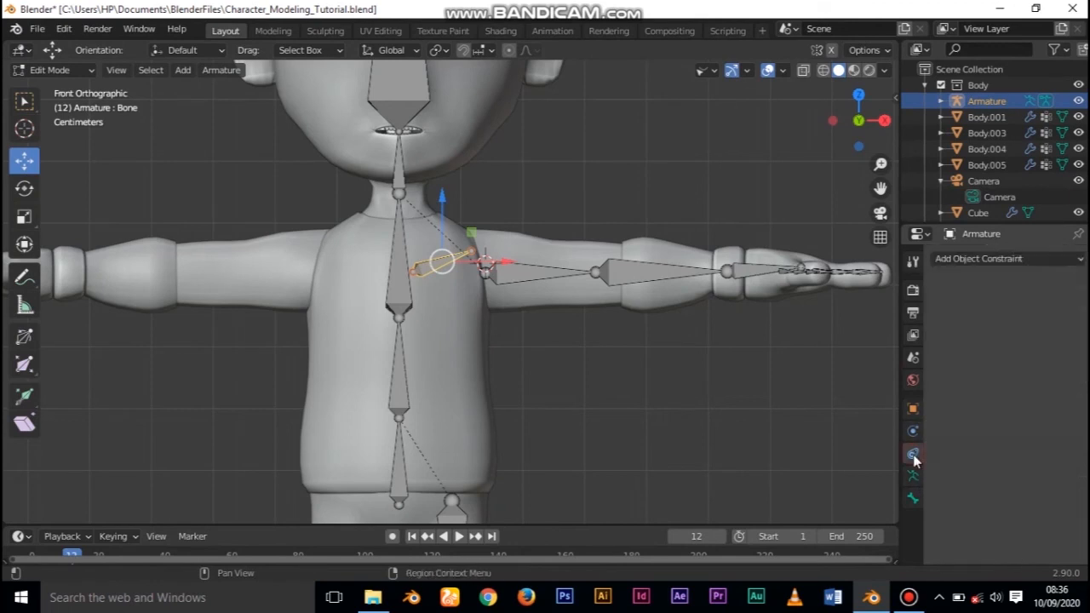
pyautogui.click(913, 432)
pyautogui.click(915, 478)
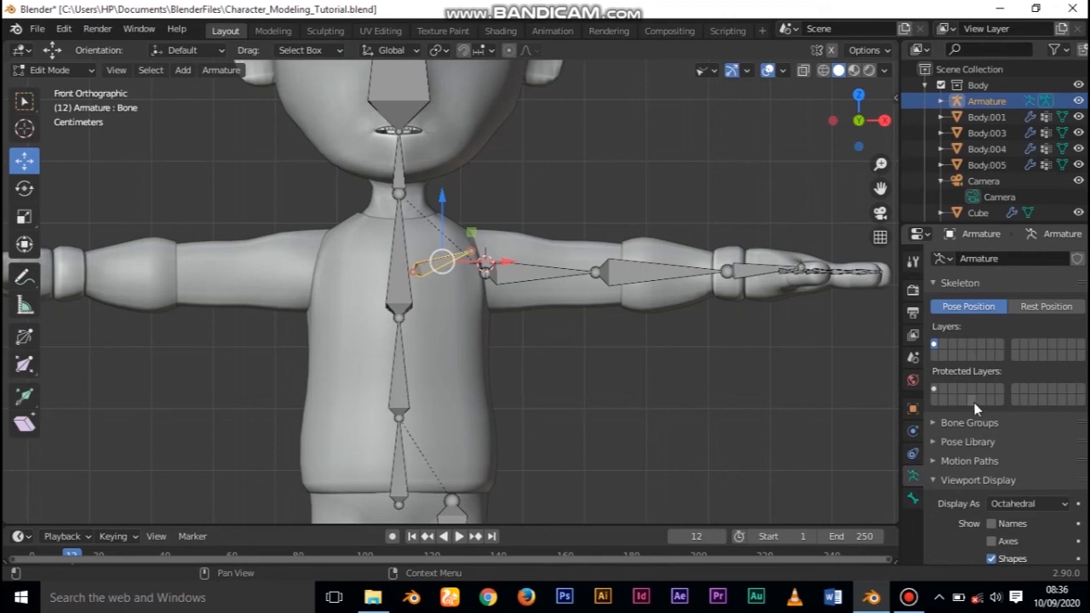
# - Rename the new shoulder bone as Shoulder.L, and check the naming against the left upper arm bone
pyautogui.click(668, 278)
pyautogui.click(455, 262)
pyautogui.click(913, 408)
pyautogui.scroll(3, 924, 397)
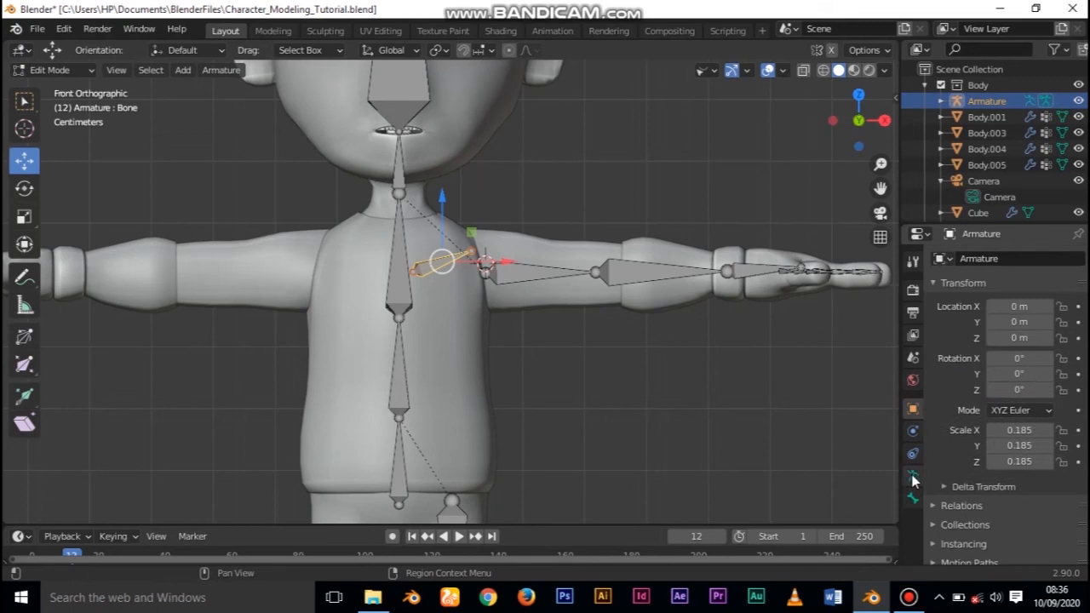
pyautogui.click(912, 498)
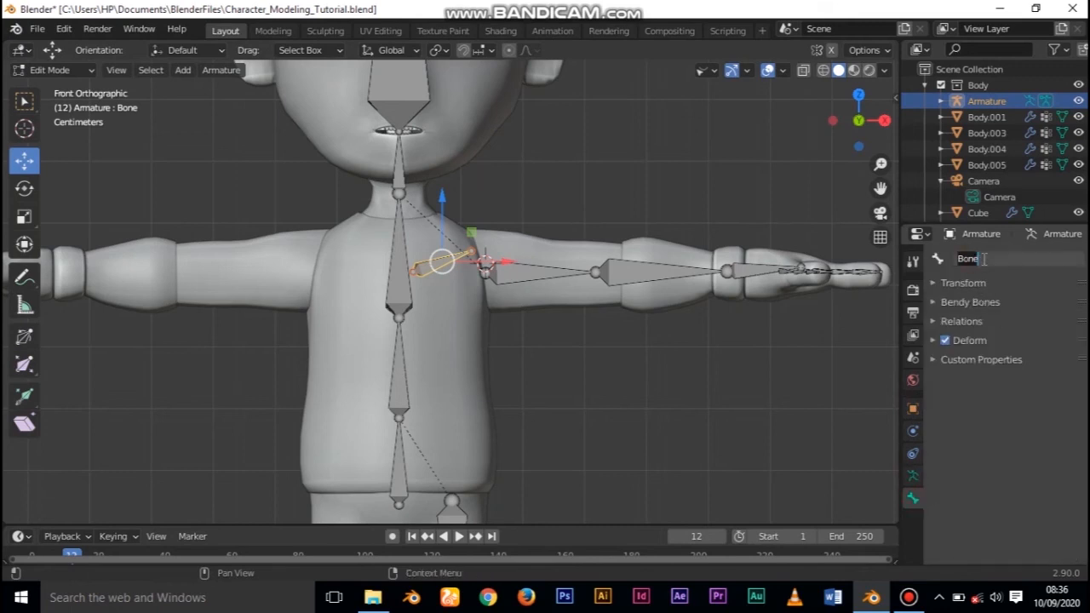
pyautogui.click(512, 282)
pyautogui.click(442, 262)
pyautogui.write('.L')
pyautogui.press('Return')
pyautogui.click(914, 476)
pyautogui.click(912, 498)
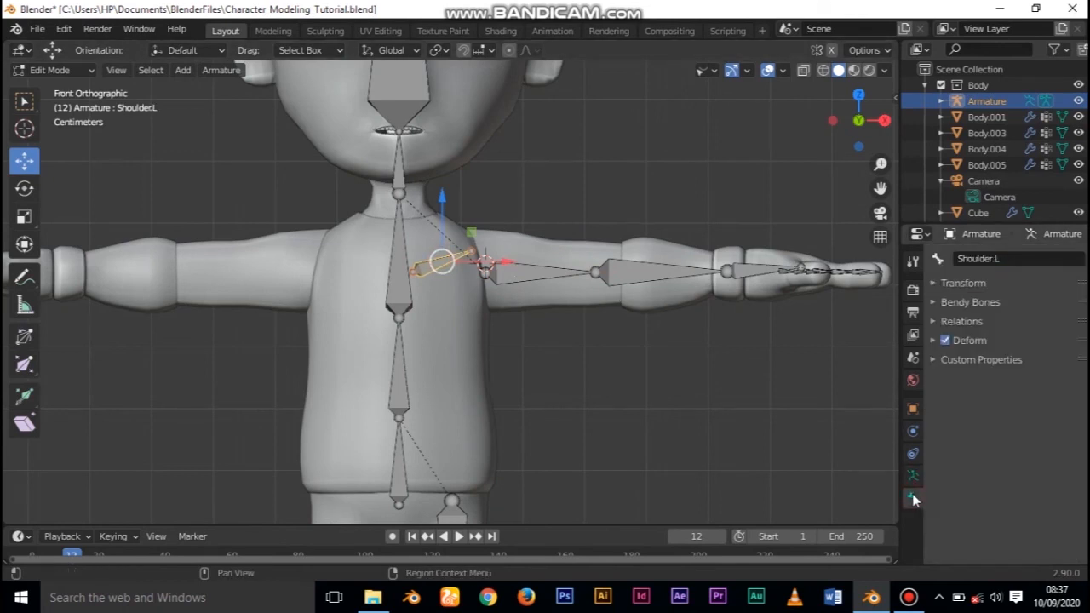
pyautogui.click(518, 289)
pyautogui.scroll(-4, 556, 324)
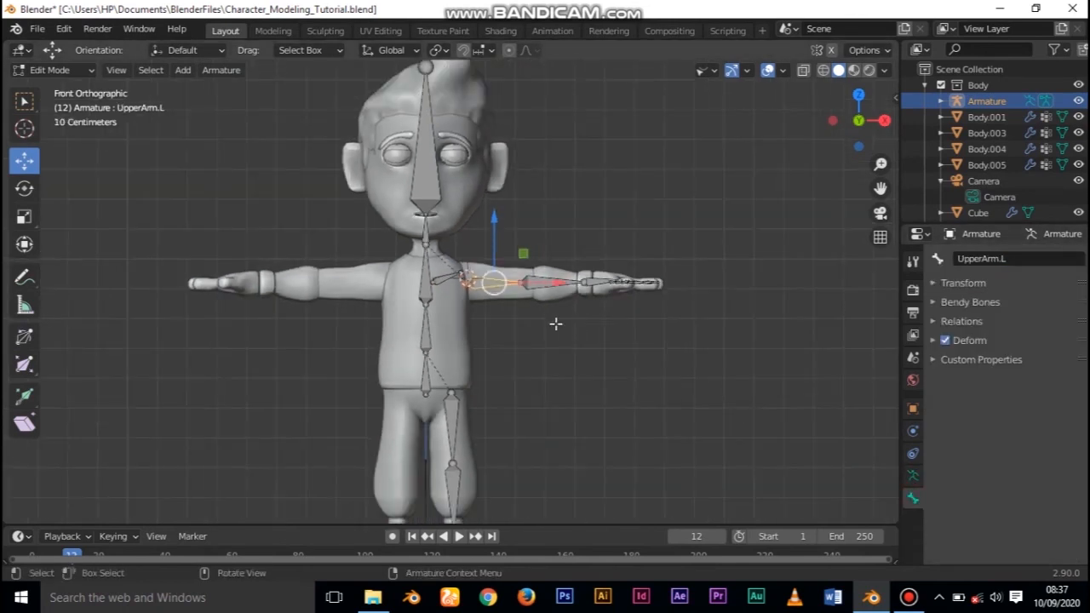
# - Select all left arm and leg bones together with Shoulder.L and symmetrize them onto the character's right side
pyautogui.click(438, 281)
pyautogui.moveTo(439, 281); pyautogui.dragTo(412, 345, button='middle')
pyautogui.keyDown('alt'); pyautogui.moveTo(412, 344); pyautogui.dragTo(596, 371); pyautogui.keyUp('alt')
pyautogui.press('KP_1')
pyautogui.scroll(-3, 597, 371)
pyautogui.keyDown('shift'); pyautogui.moveTo(510, 358); pyautogui.dragTo(554, 345, button='middle'); pyautogui.keyUp('shift')
pyautogui.moveTo(746, 146); pyautogui.dragTo(477, 433)
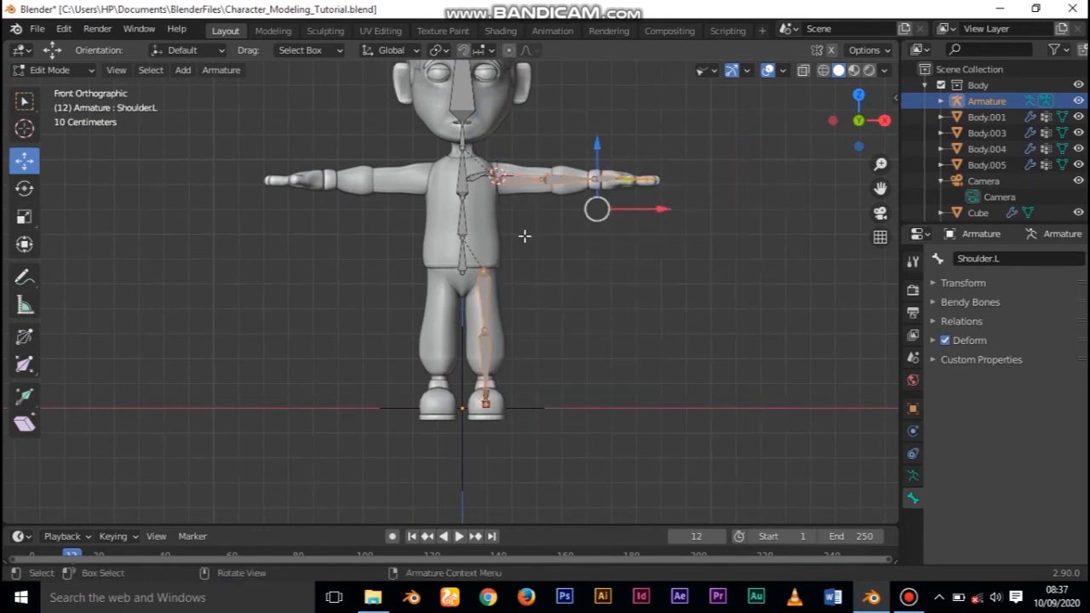
pyautogui.keyDown('shift'); pyautogui.click(479, 173); pyautogui.keyUp('shift')
pyautogui.scroll(-2, 593, 207)
pyautogui.scroll(1, 593, 207)
pyautogui.keyDown('shift'); pyautogui.moveTo(519, 222); pyautogui.dragTo(554, 236, button='middle'); pyautogui.keyUp('shift')
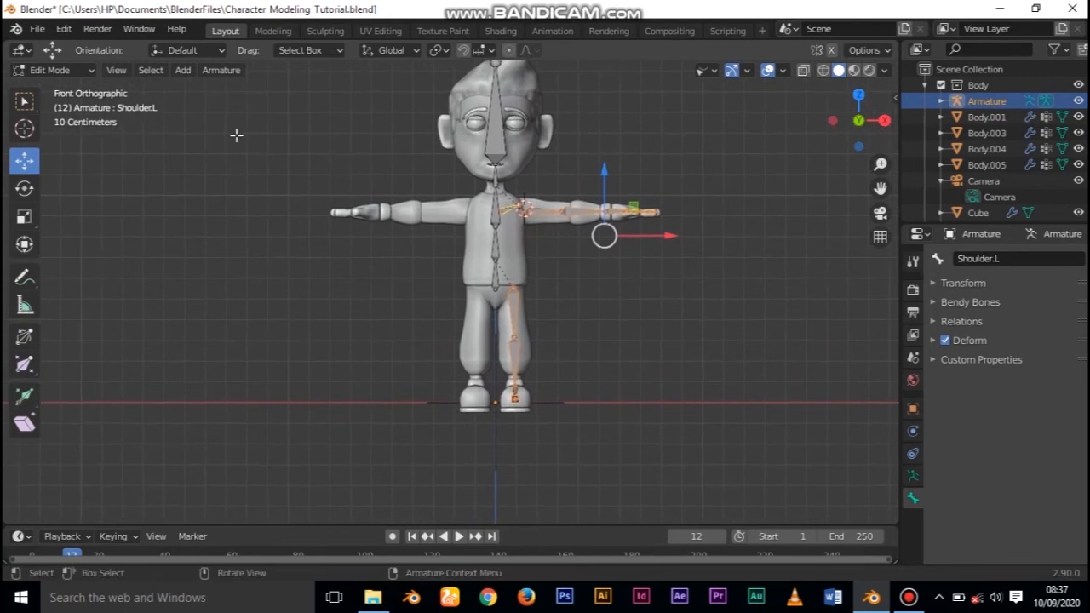
pyautogui.click(215, 71)
pyautogui.click(262, 293)
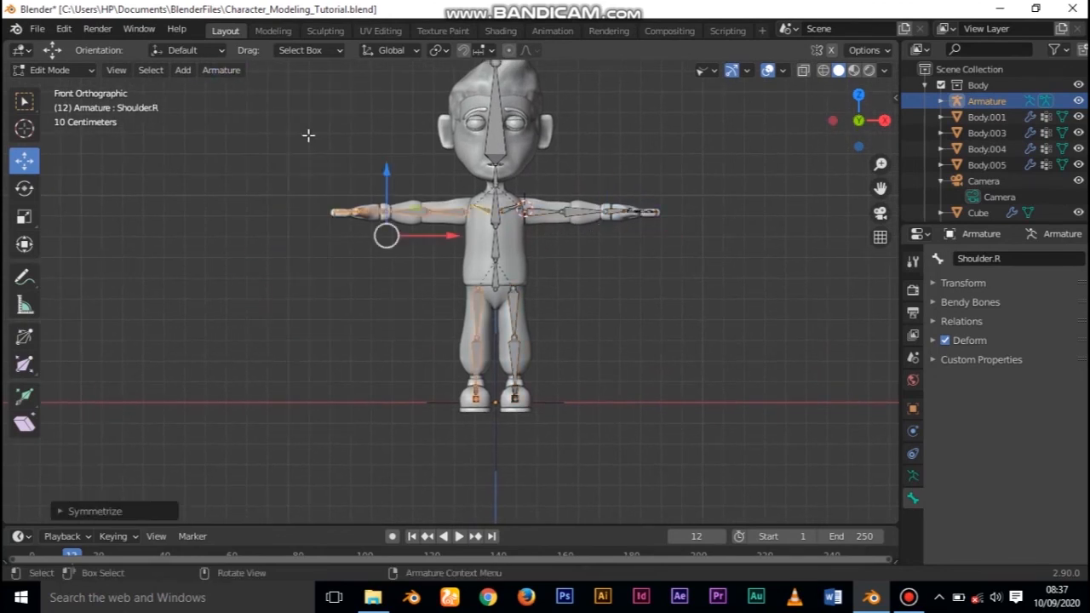
pyautogui.click(221, 69)
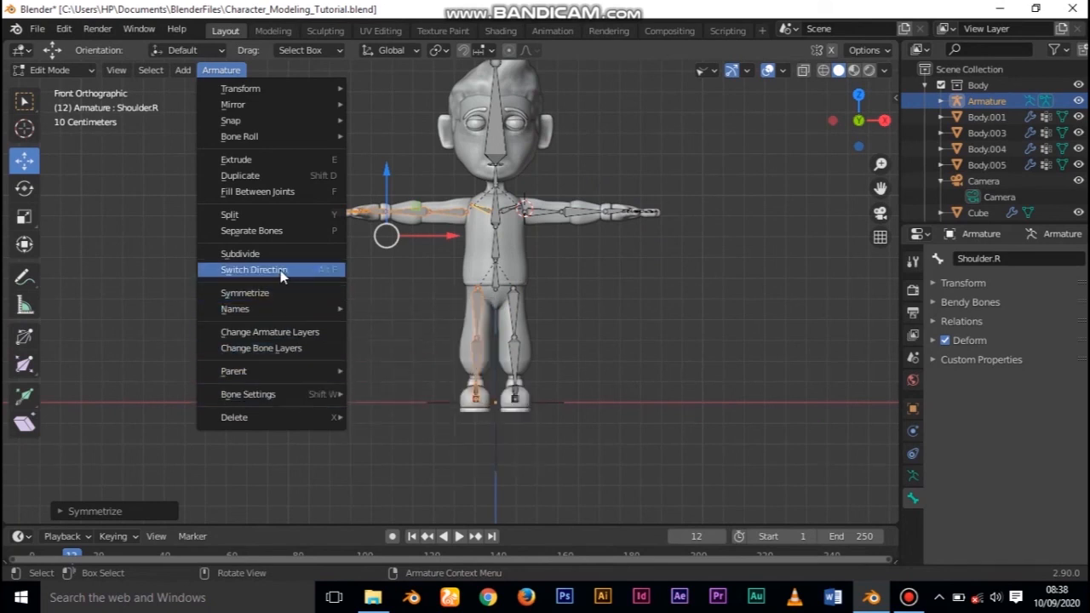
pyautogui.moveTo(292, 309)
pyautogui.click(389, 358)
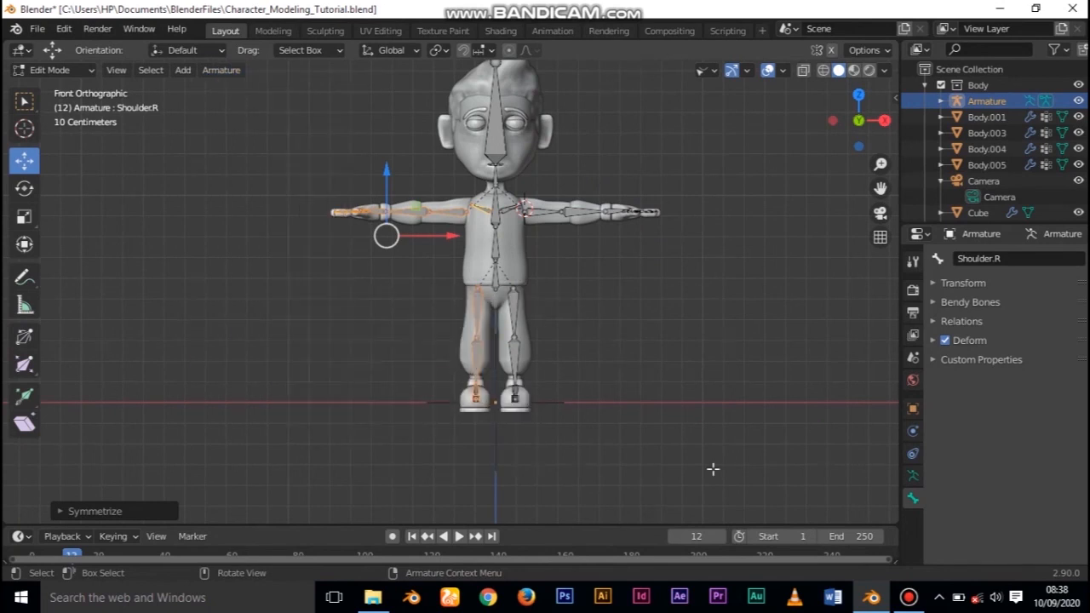
# - Display the bone names on the armature and examine the naming of the left and right bones
pyautogui.click(912, 483)
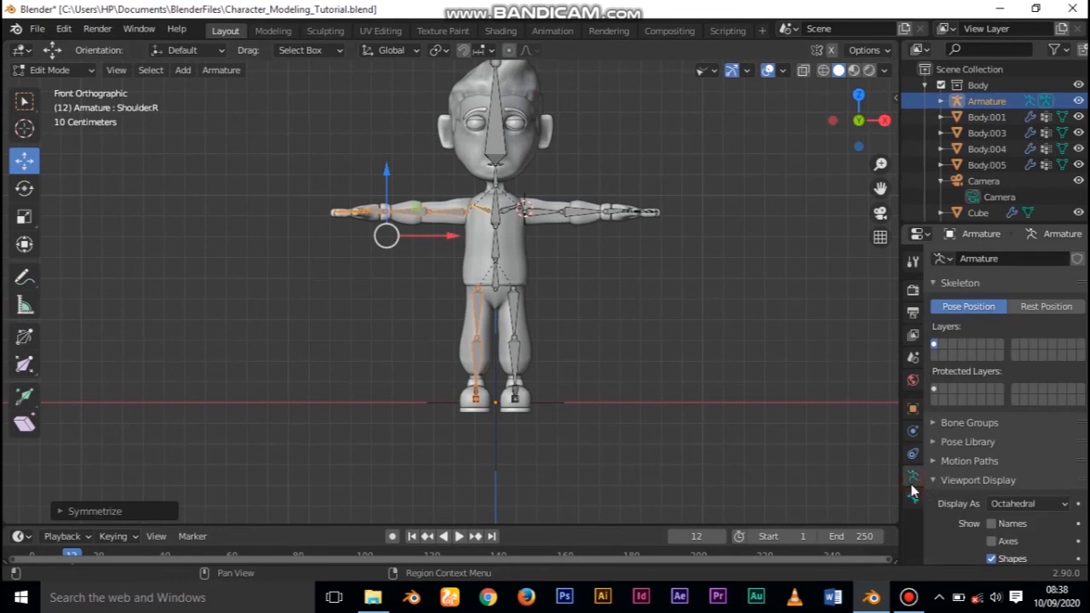
pyautogui.click(991, 523)
pyautogui.scroll(-4, 596, 321)
pyautogui.scroll(8, 596, 321)
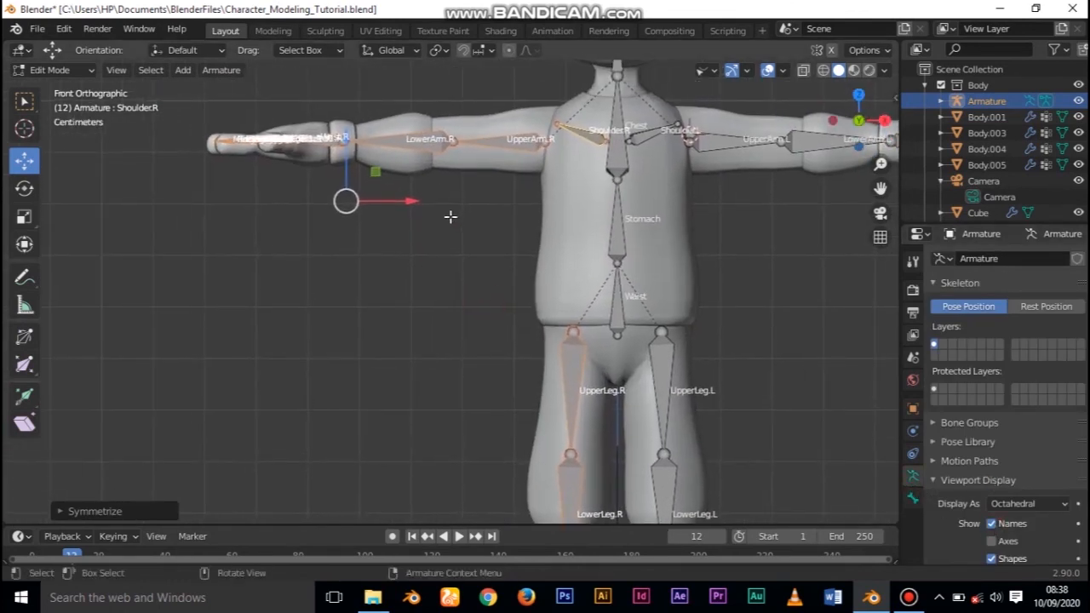
pyautogui.scroll(3, 464, 283)
pyautogui.scroll(1, 460, 288)
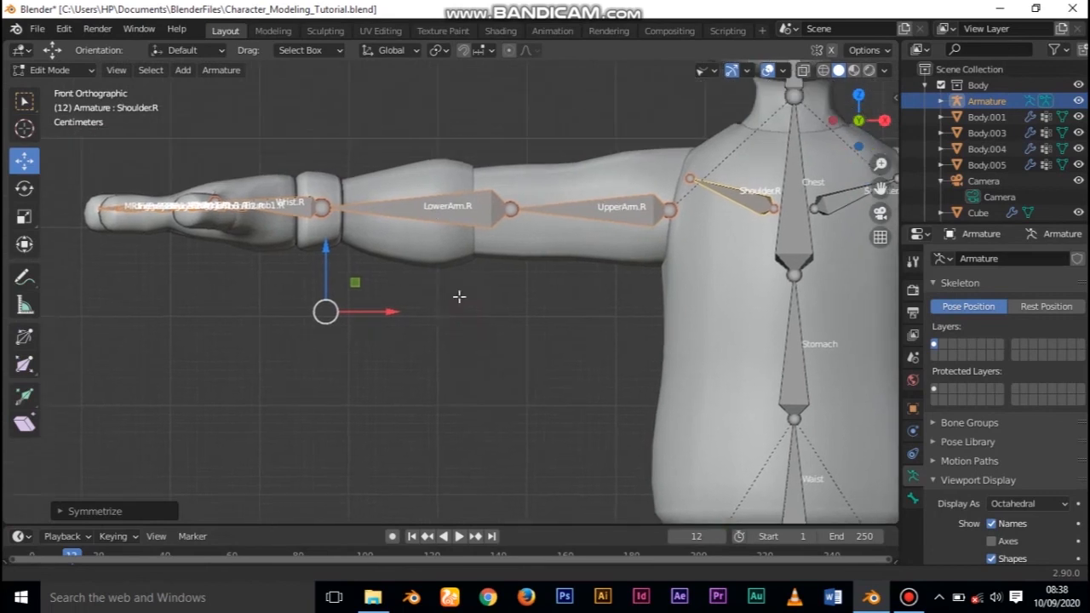
pyautogui.keyDown('shift'); pyautogui.moveTo(545, 262); pyautogui.dragTo(110, 278, button='middle'); pyautogui.keyUp('shift')
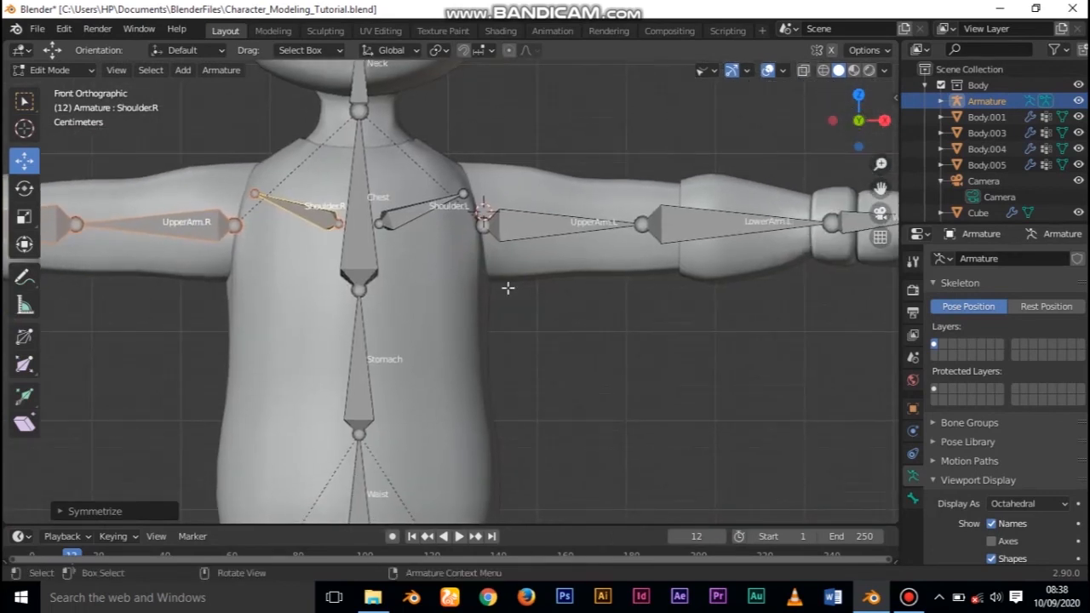
pyautogui.scroll(-8, 508, 288)
pyautogui.scroll(6, 489, 295)
pyautogui.keyDown('shift'); pyautogui.moveTo(396, 381); pyautogui.dragTo(479, 276, button='middle'); pyautogui.keyUp('shift')
pyautogui.scroll(-5, 462, 332)
# - Hide the bone names on the armature again and save the file
pyautogui.hotkey('ctrl', 's')
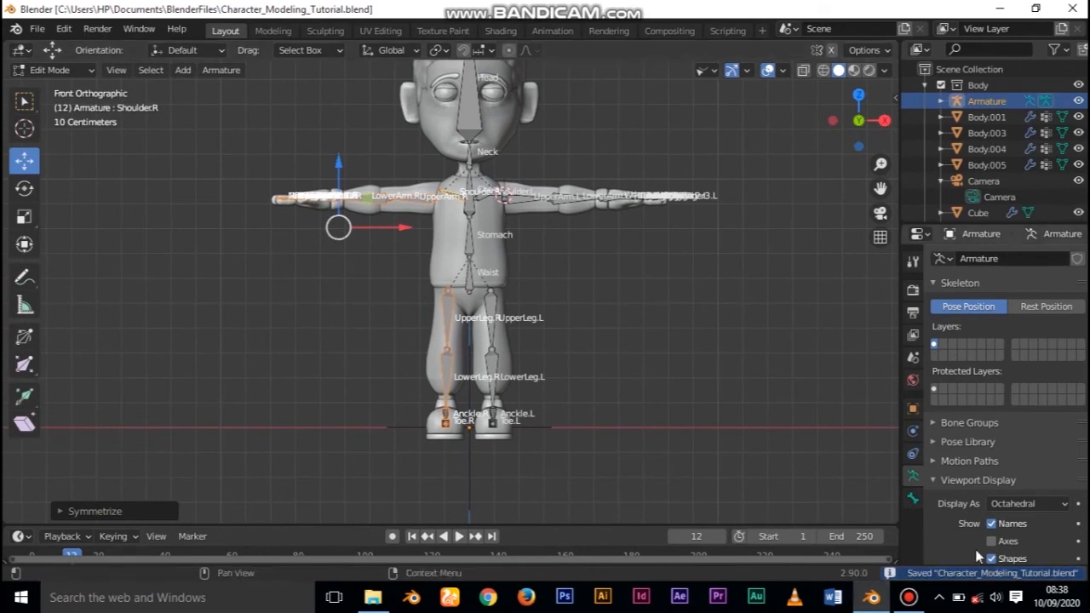
pyautogui.click(991, 523)
pyautogui.scroll(-5, 518, 338)
pyautogui.scroll(4, 520, 340)
pyautogui.moveTo(520, 339); pyautogui.dragTo(530, 382, button='middle')
pyautogui.press('KP_1')
pyautogui.hotkey('ctrl', 's')
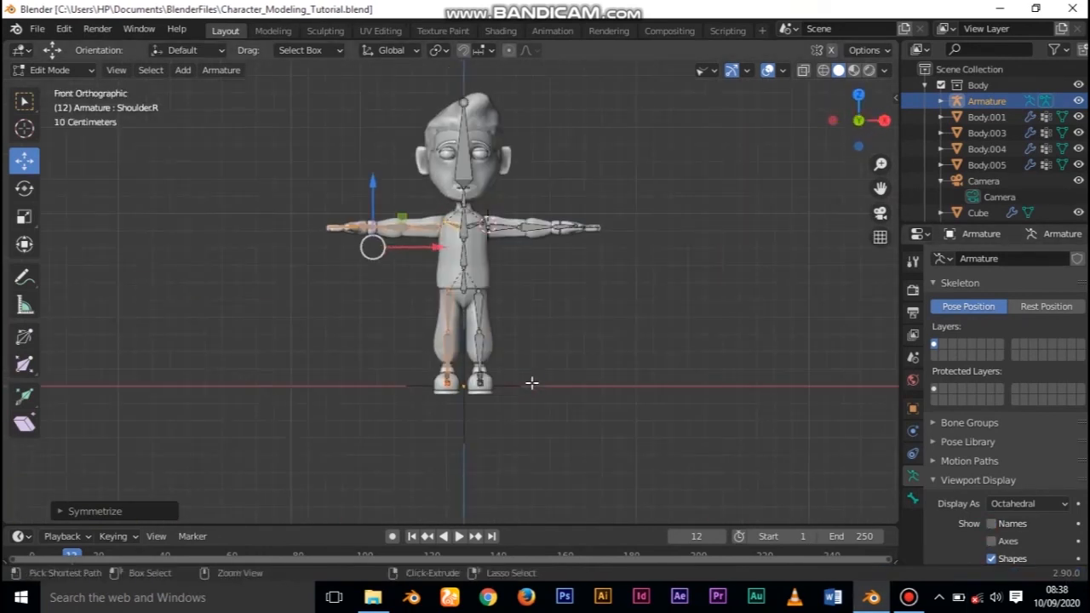